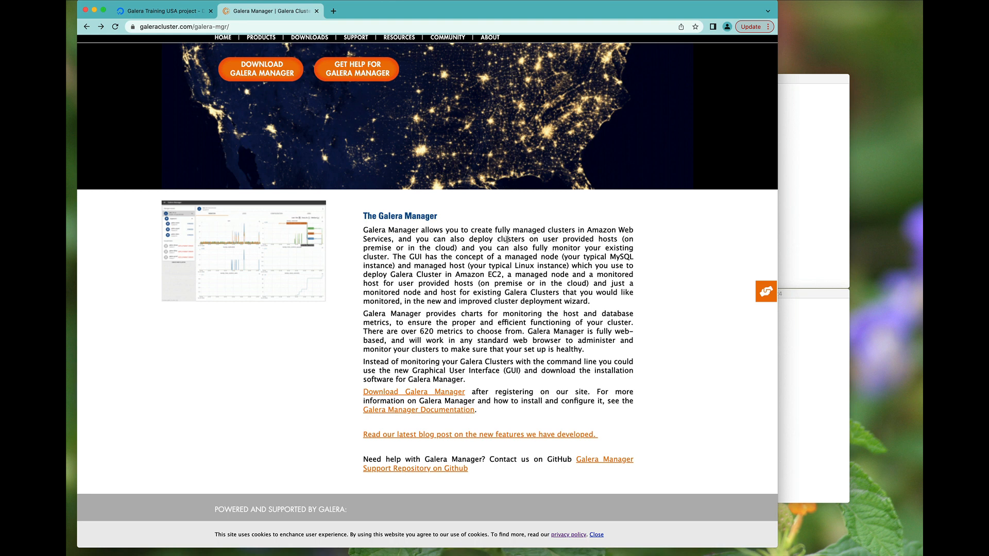
- Highlight 'clusters on user provided hosts', glance at the DigitalOcean droplets, then return to Galera Manager
left_click_drag(495, 239, 460, 249)
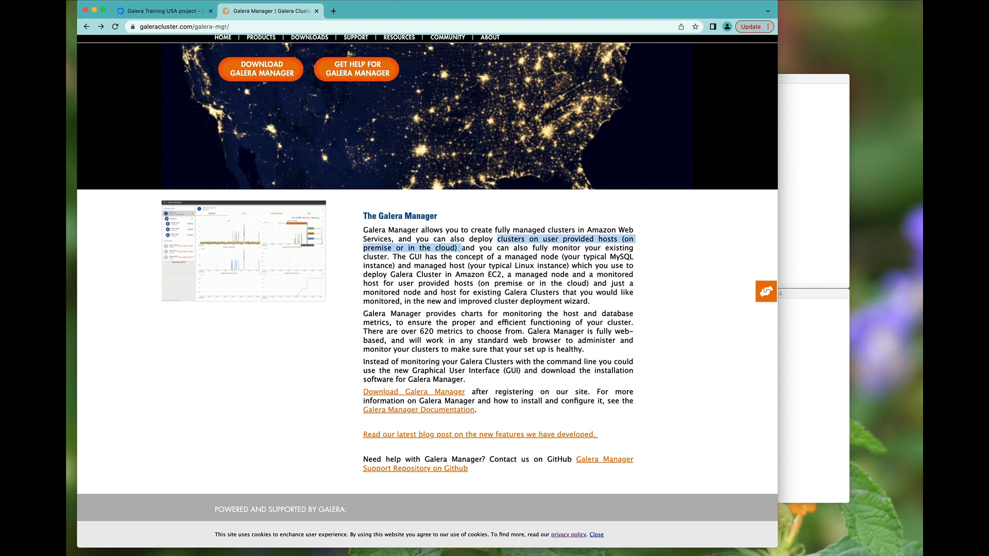
left_click(137, 10)
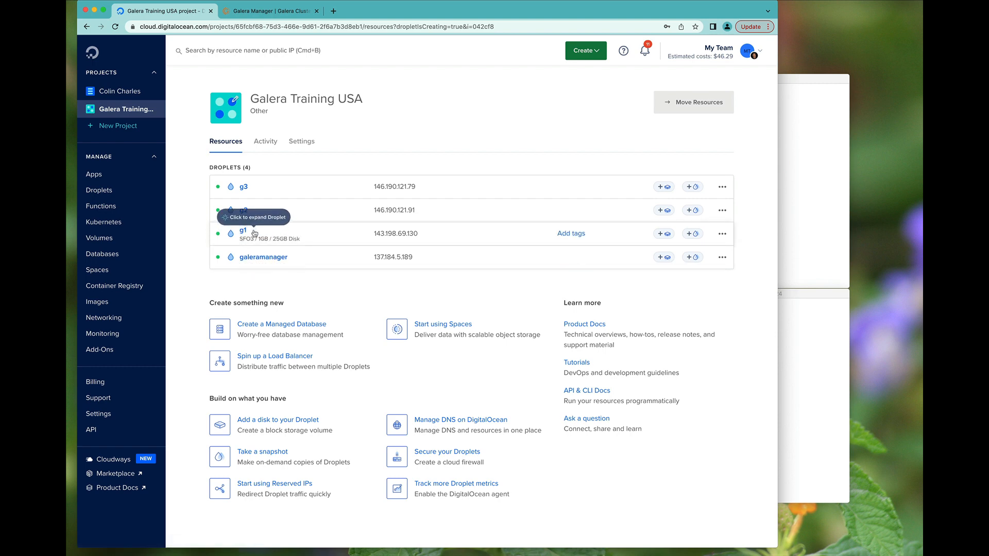
left_click(293, 12)
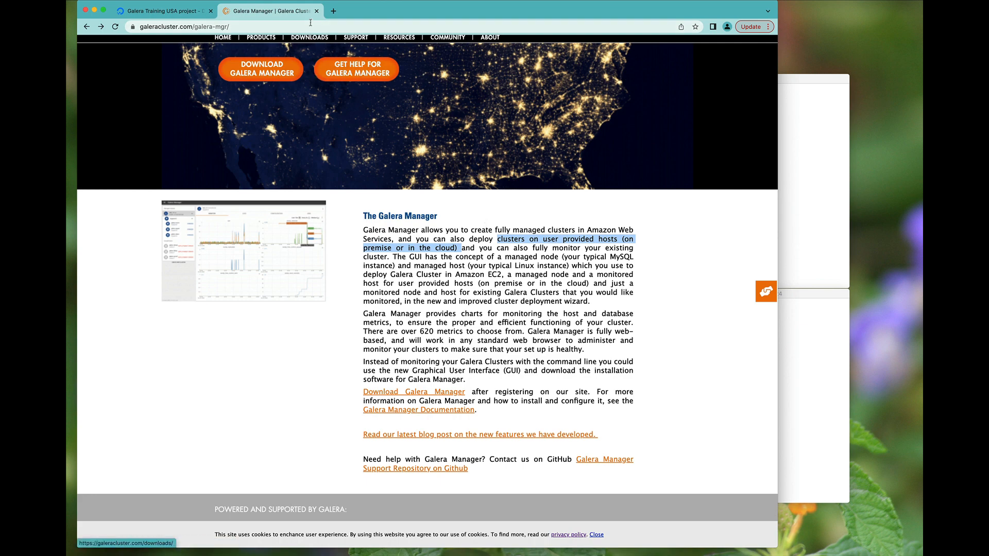
- Copy the gm-installer URL from the documentation and download it with wget on galeramanager
left_click(445, 416)
scroll(214, 371, "down", 5)
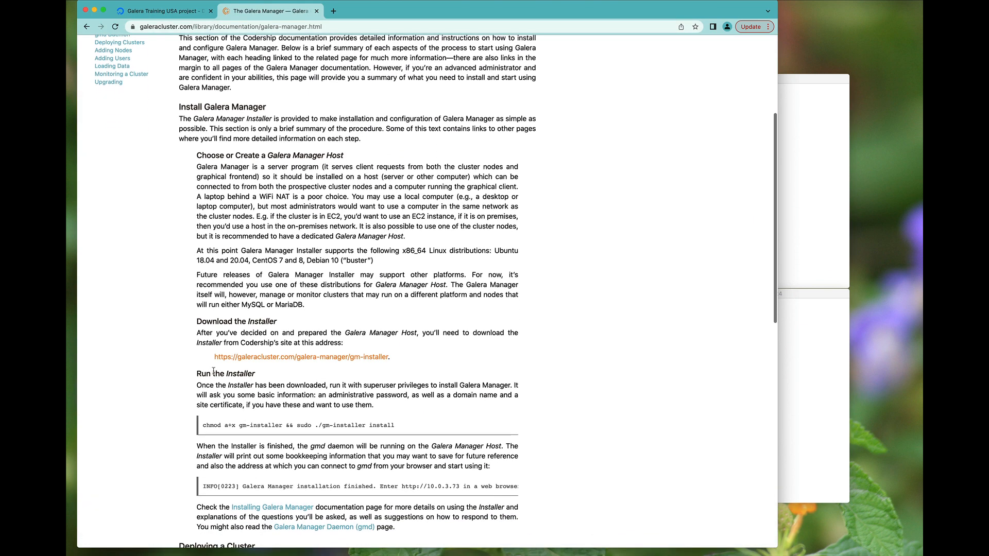
left_click_drag(214, 357, 389, 361)
key("super+c")
left_click(839, 395)
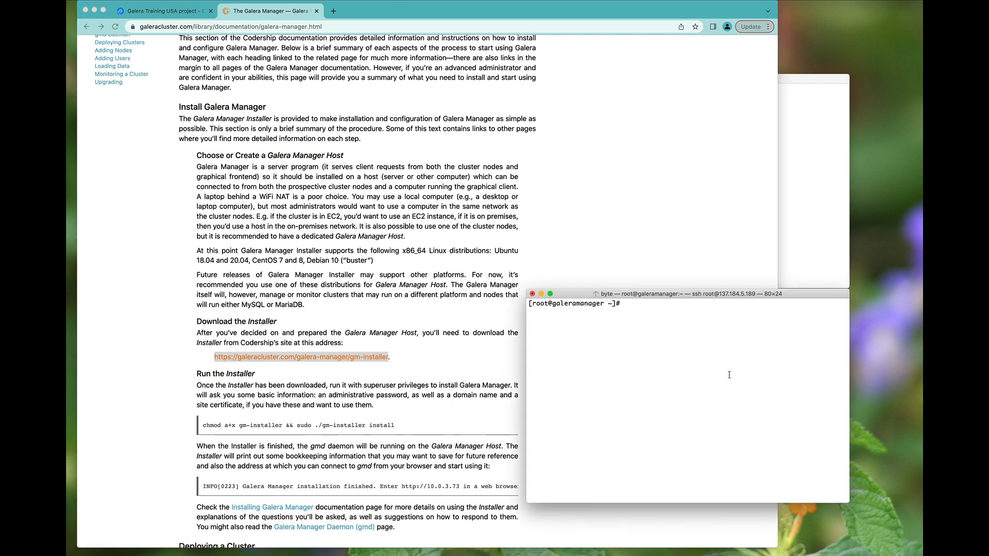
type("wget")
key("super+v")
key("Return")
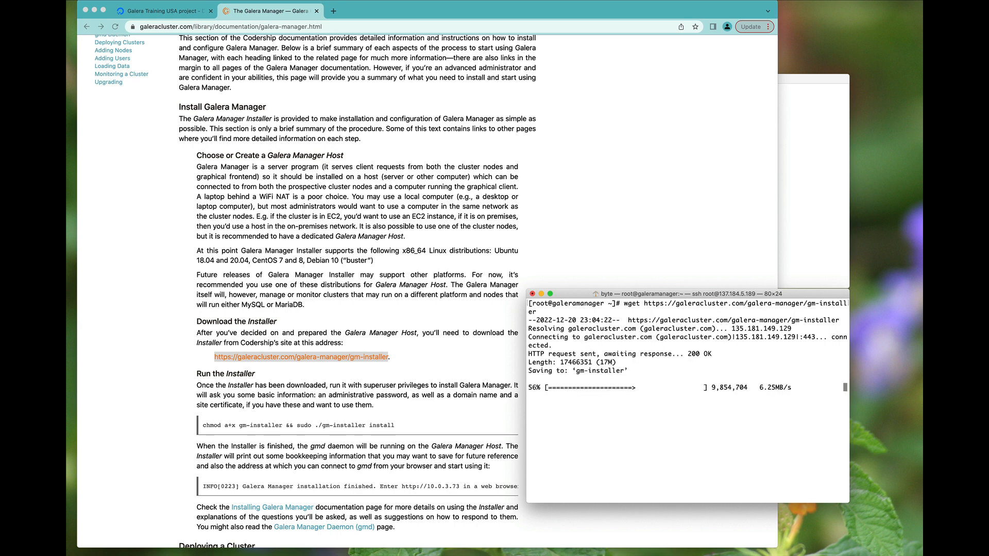
- Check the OS with cat /etc/redhat-release, confirming CentOS Linux release 7.9.2009
type("cat /etc/")
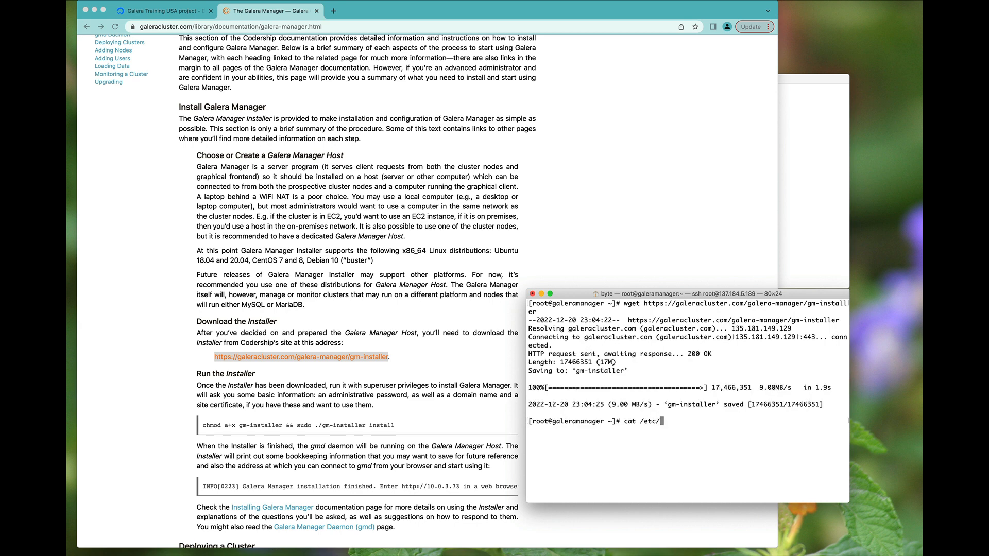
type("redhat-release")
key("Return")
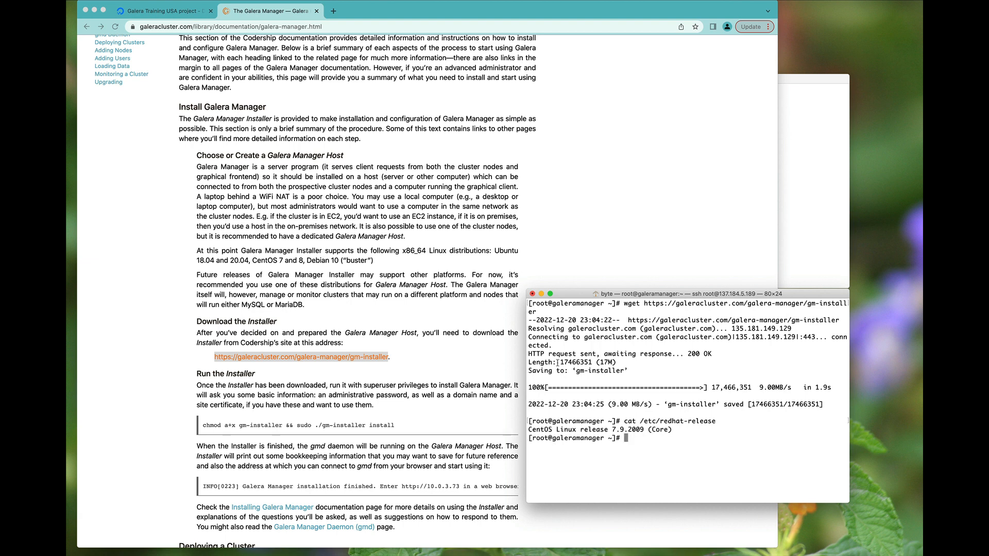
triple_click(544, 429)
left_click(412, 143)
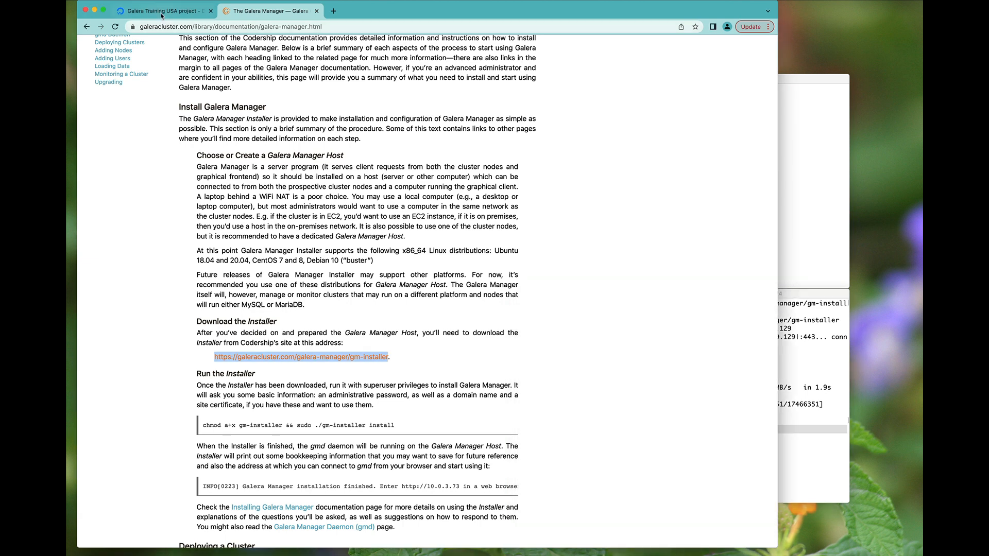
- In a new Terminal window, ssh as root to g1 at 143.198.69.130, accepting its host key
left_click(161, 13)
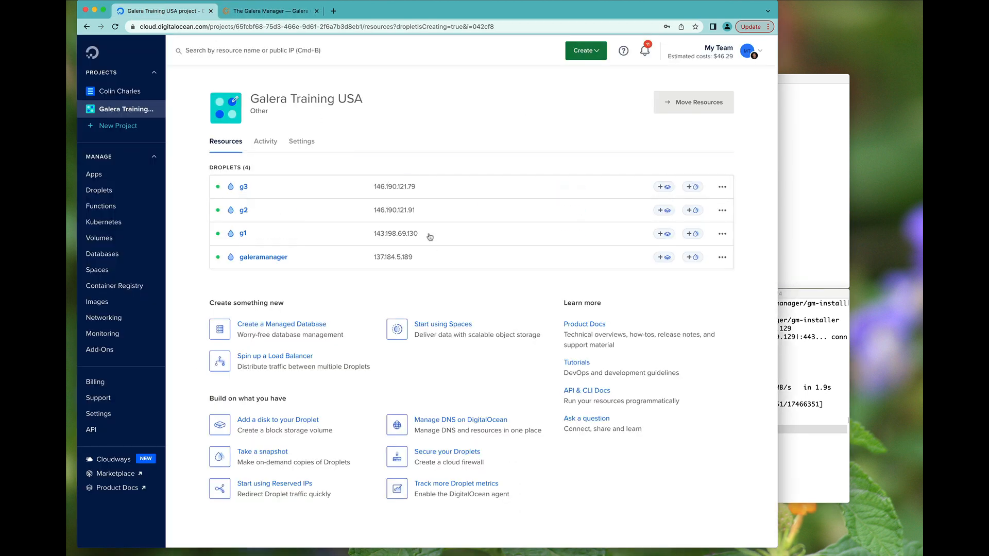
left_click(804, 230)
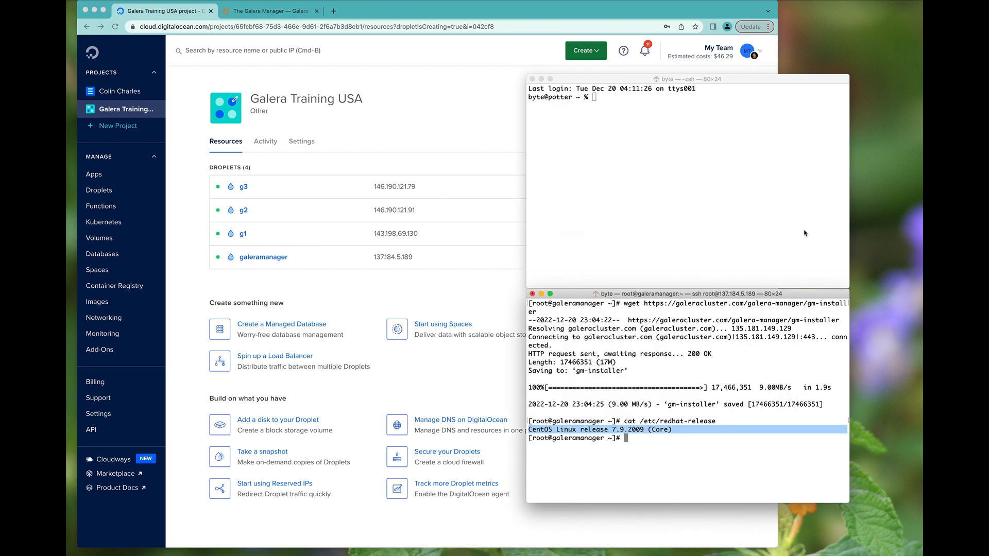
key("super+n")
type("ssh root@")
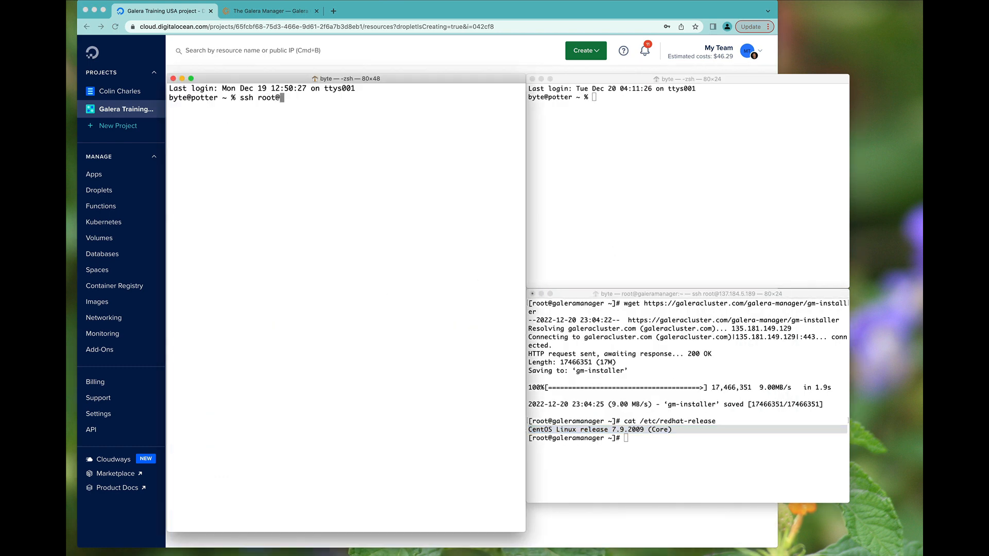
type("143.198.69.130")
key("Return")
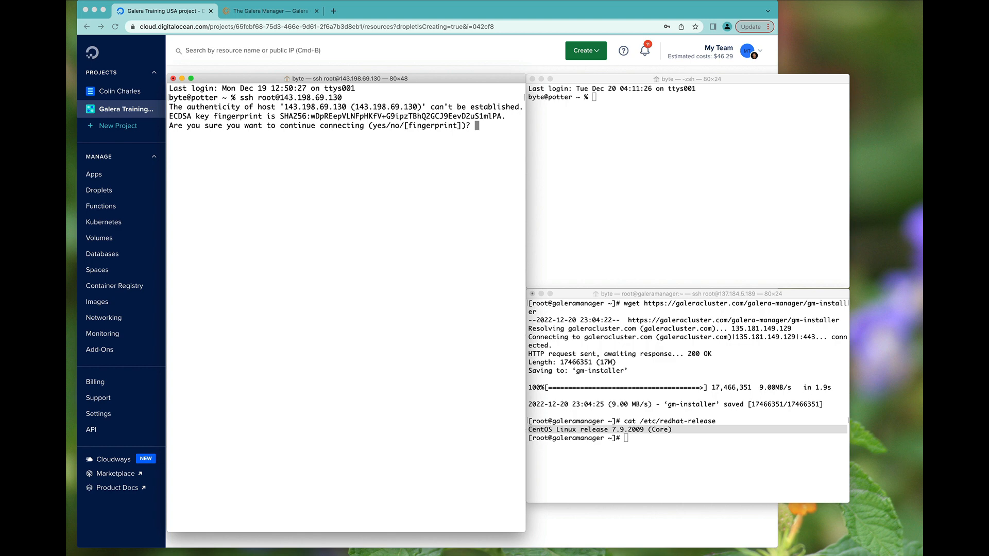
type("yes")
key("Return")
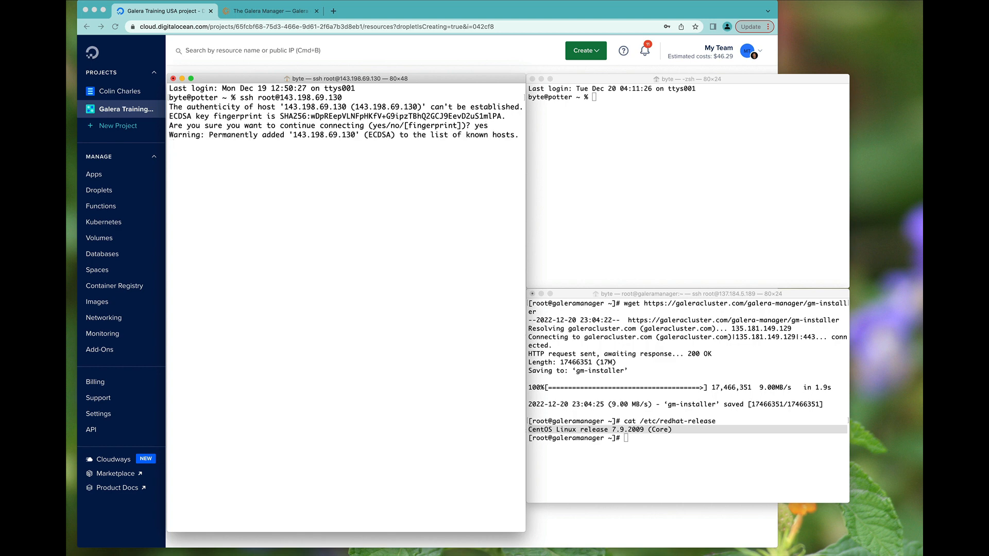
- Run cat /etc/lsb-release on g1, confirming Ubuntu 20.04.4 LTS
type("cat /etc/lsb-release")
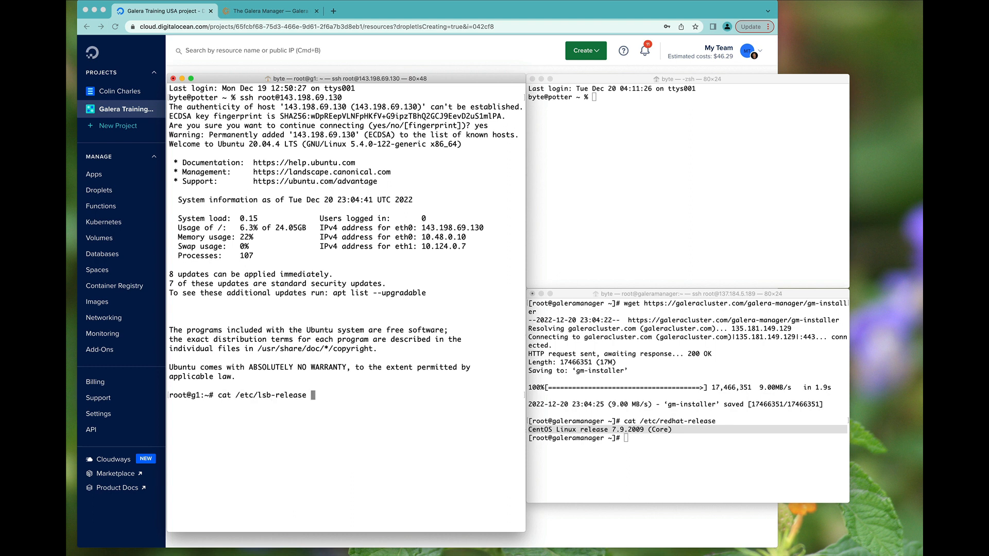
key("Return")
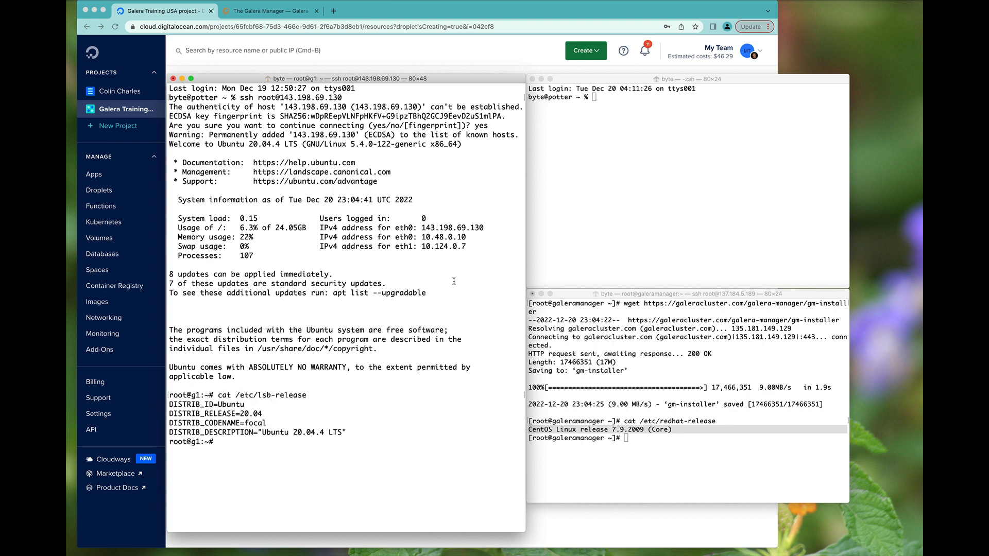
left_click(379, 54)
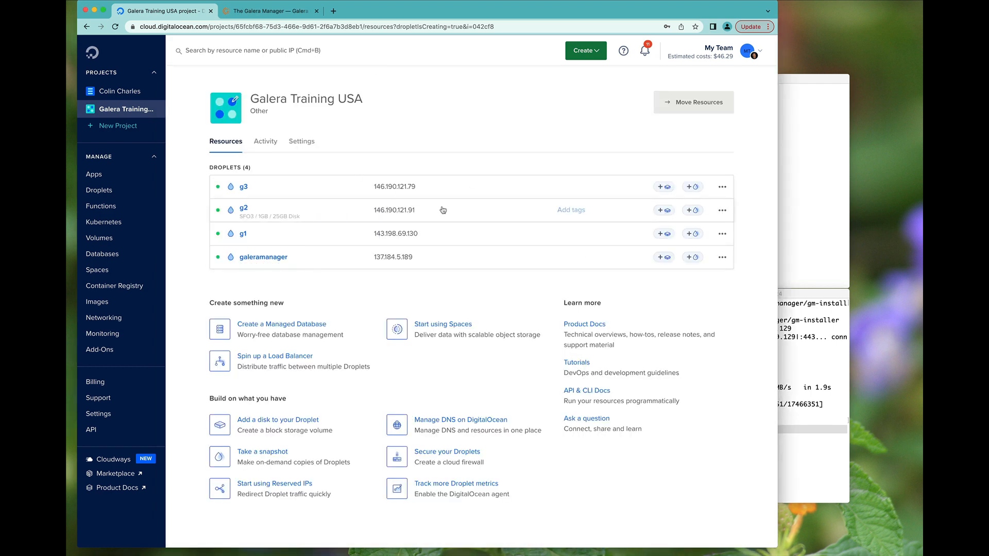
- Open a root ssh session to g2 at 146.190.121.91, accepting its host key
key("super+Tab")
type("ssh")
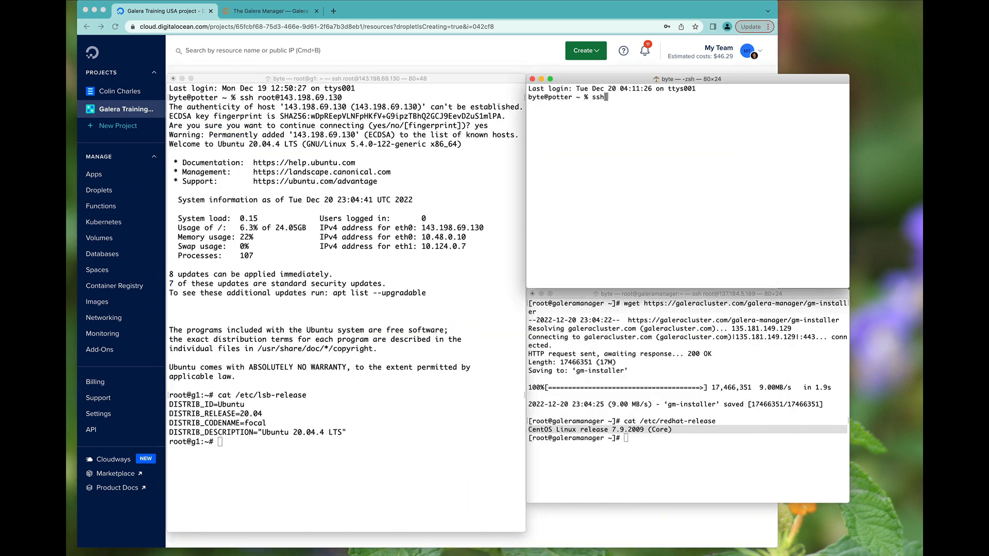
type(" root@")
type("146.190.121.91")
key("Return")
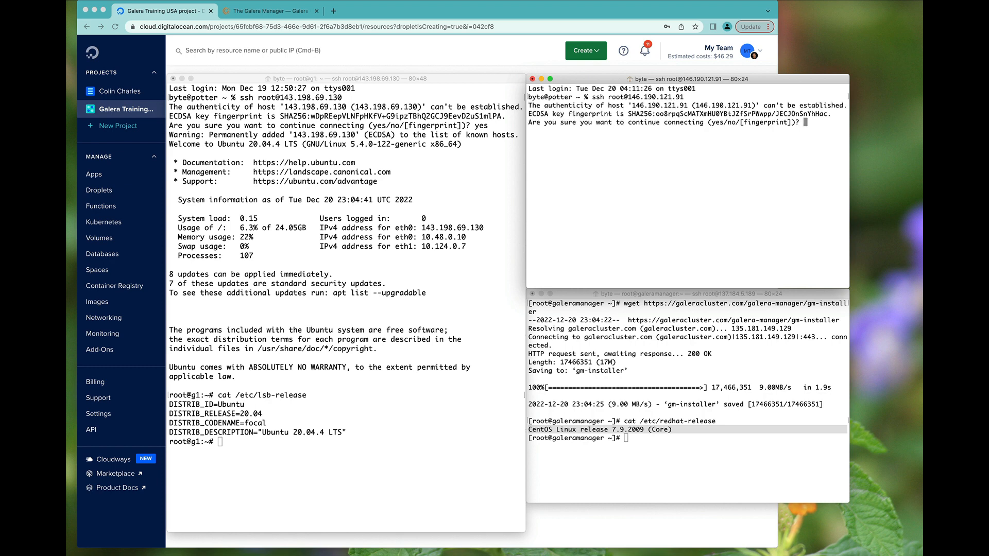
key("super+n")
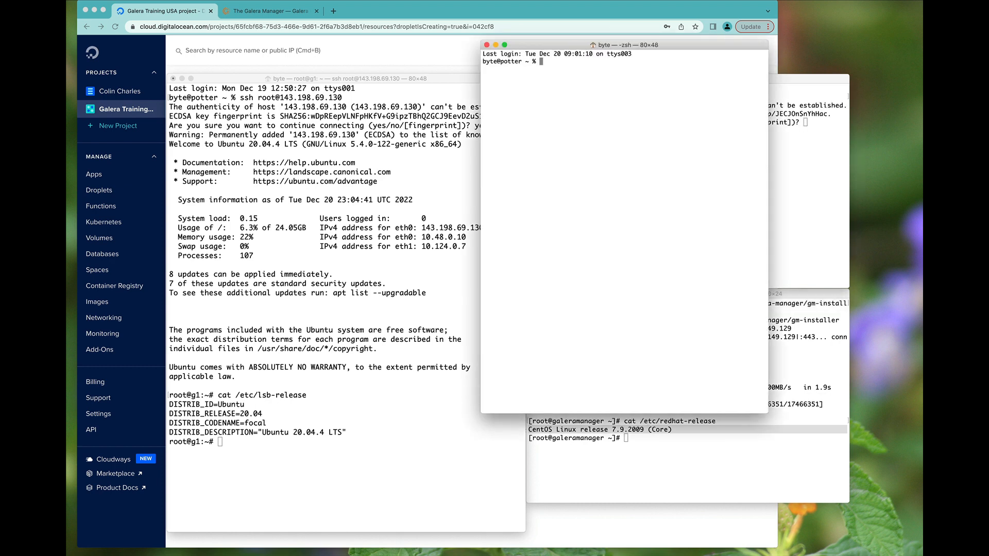
left_click(819, 166)
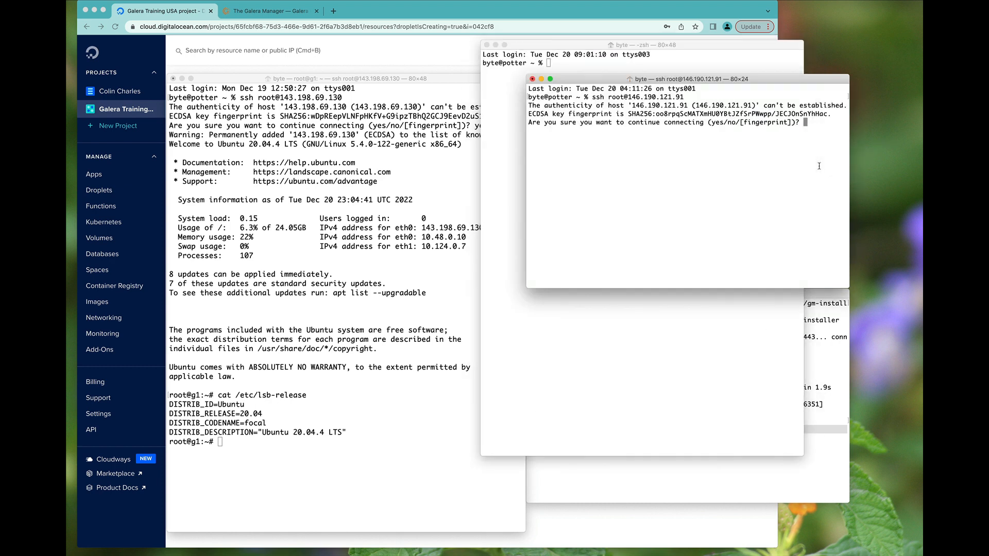
type("yes")
key("Return")
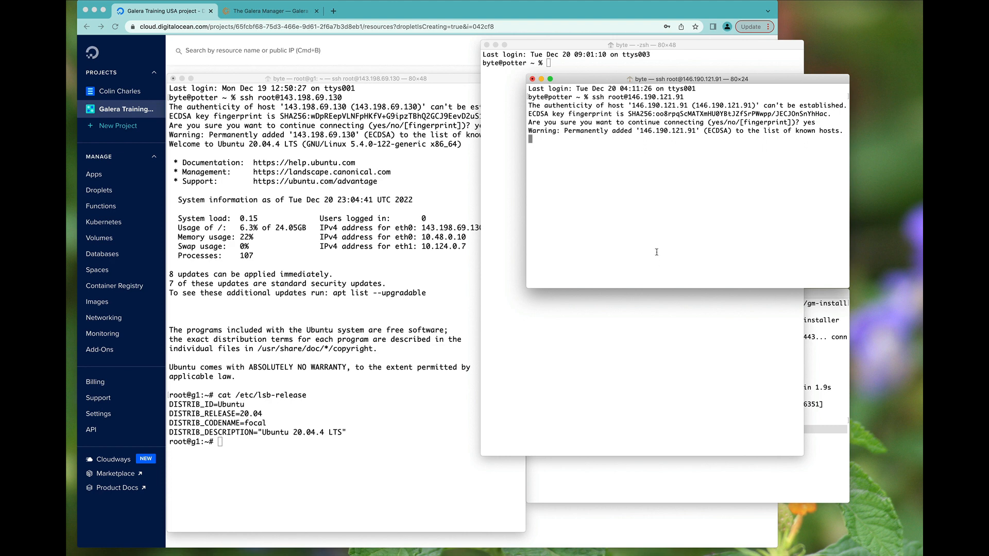
left_click_drag(520, 46, 617, 92)
- Open a root ssh session to g3 at 146.190.121.79, accepting its host key
left_click(417, 54)
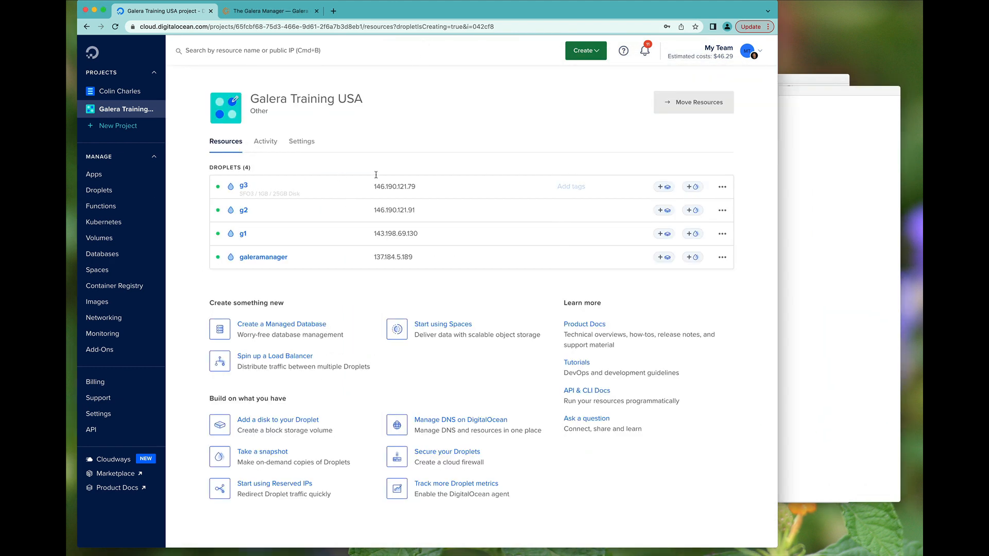
key("super+Tab")
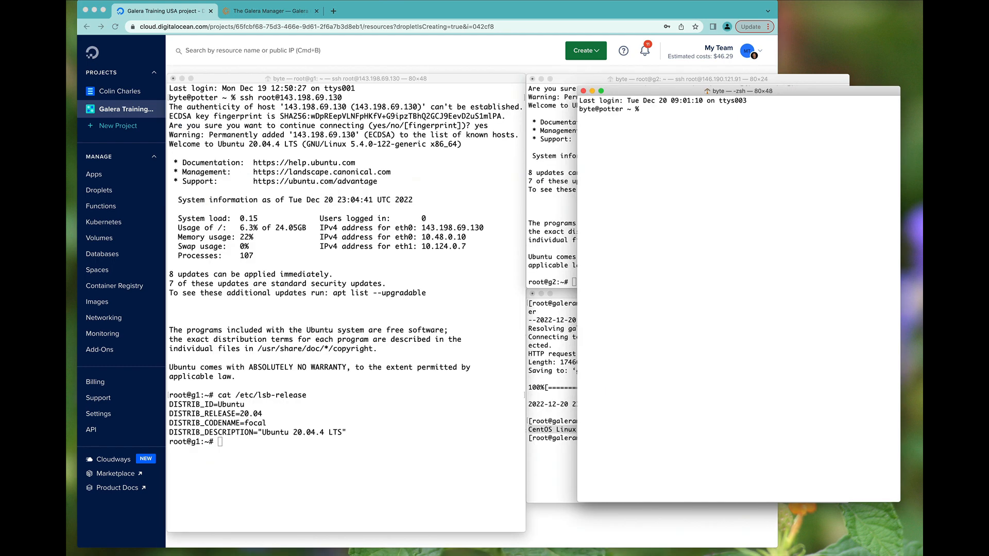
type("ssh root@146.190.121.79")
key("Return")
type("yes")
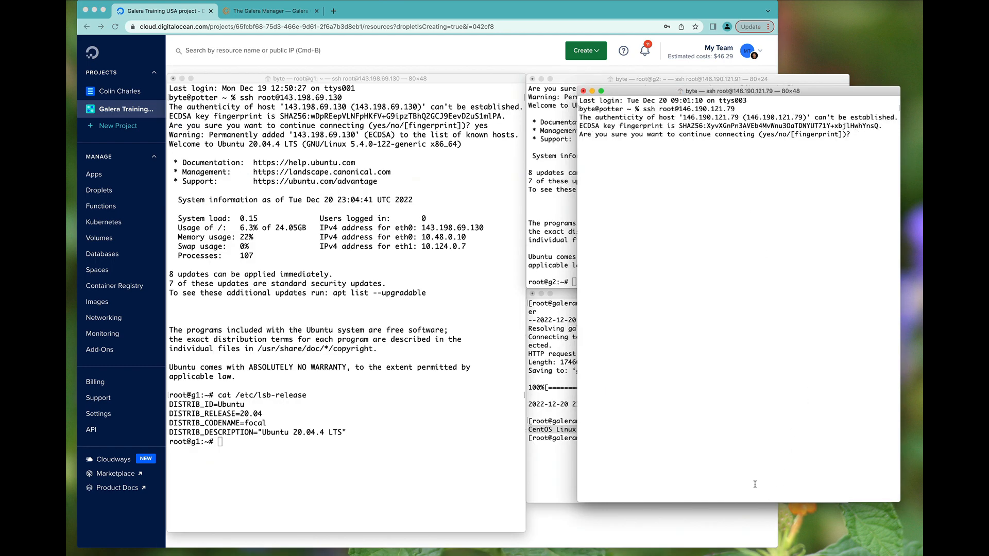
key("Return")
- Resize and reposition the g3 and galeramanager terminal windows so all sessions are visible
left_click_drag(716, 501, 692, 301)
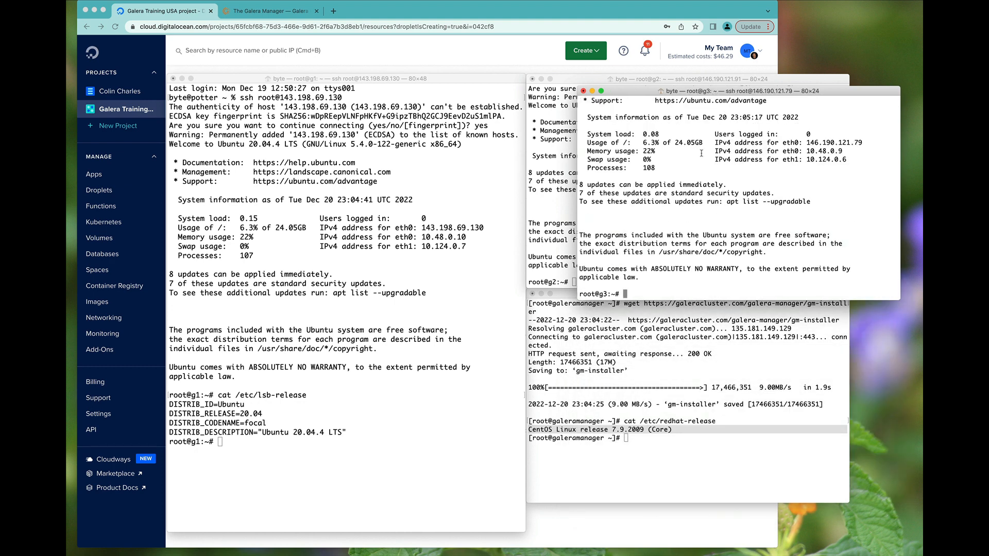
left_click(568, 300)
left_click_drag(568, 301, 374, 12)
left_click_drag(766, 95, 715, 298)
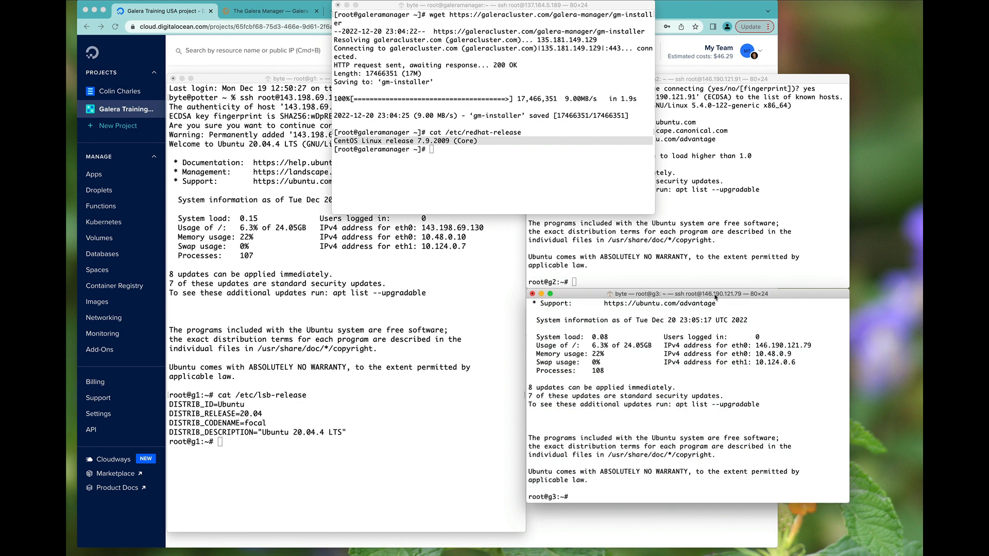
- Make gm-installer executable with chmod +x and run it to list its options
left_click_drag(541, 8, 552, 178)
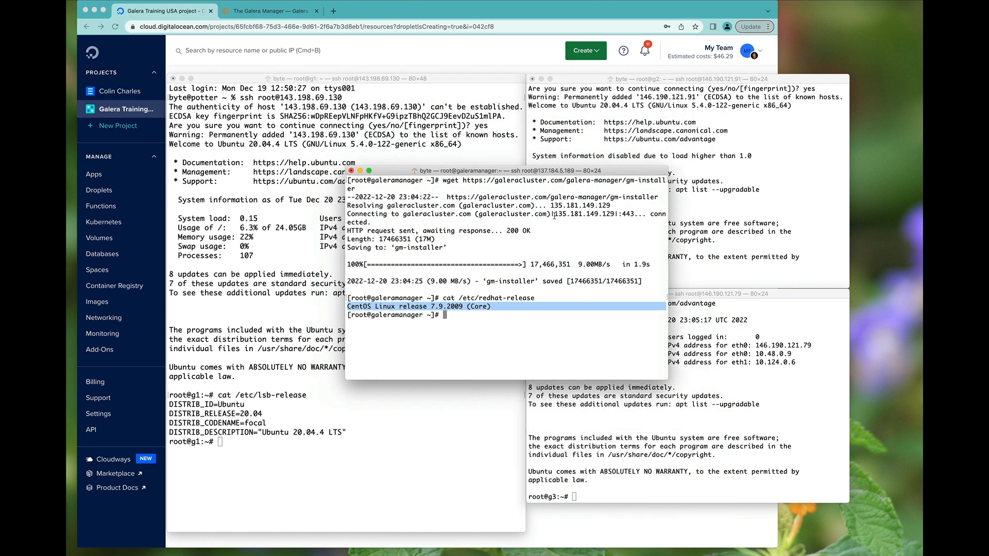
type("chmod +x gm-installer")
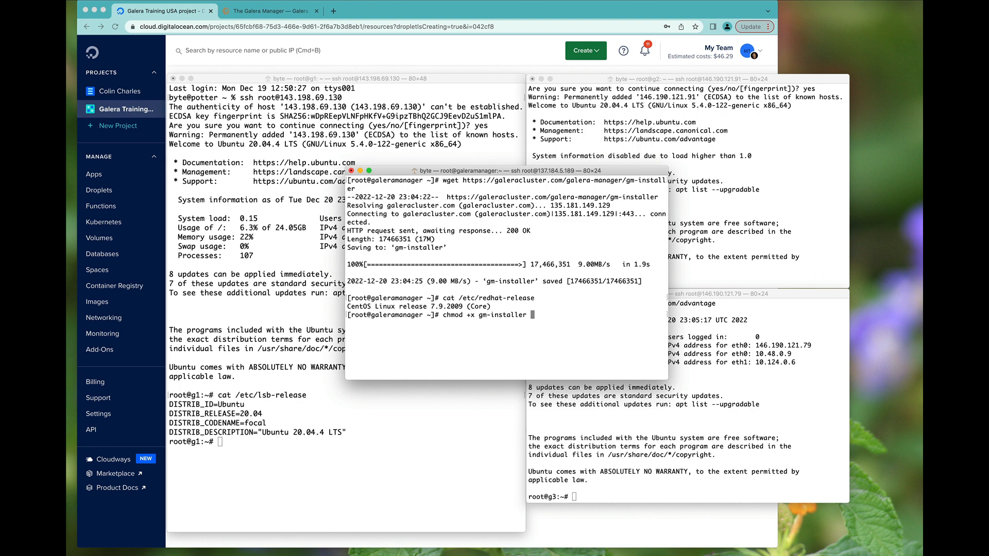
key("Return")
type("./gm-installer")
key("Return")
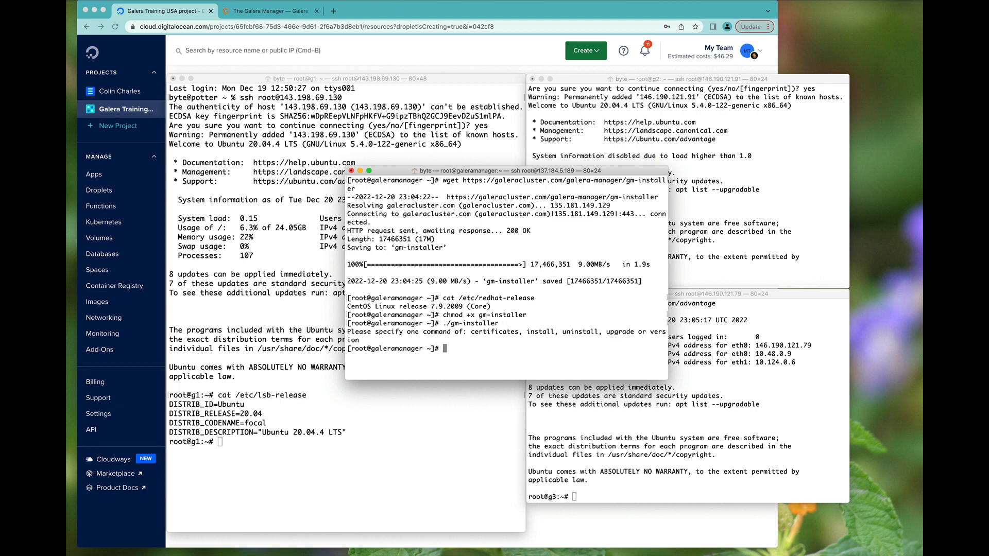
- Run ./gm-installer install, accept the licence, default repository and admin login, and set the admin password
key("Up")
type("install")
key("Return")
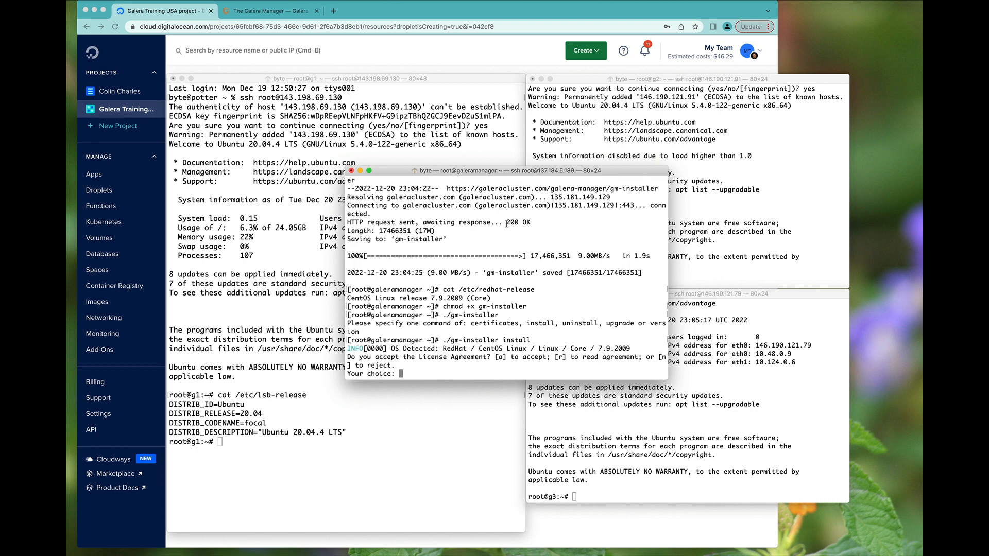
type("a")
key("Return")
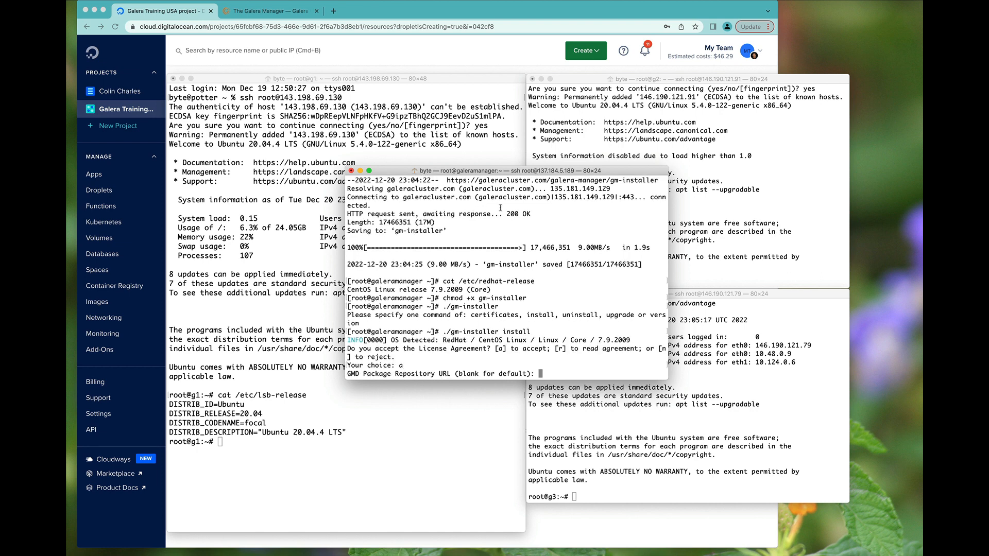
key("Return")
key("Return")
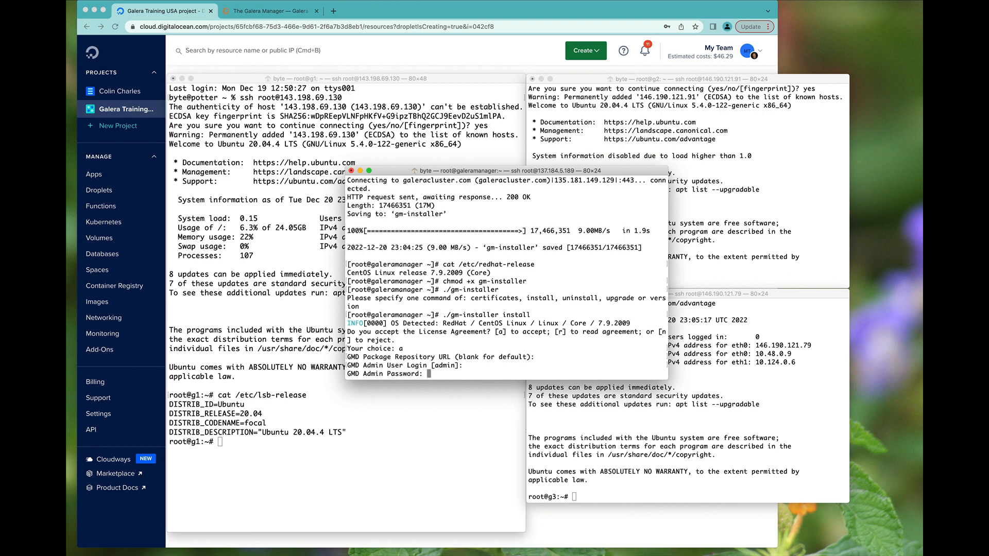
key("Return")
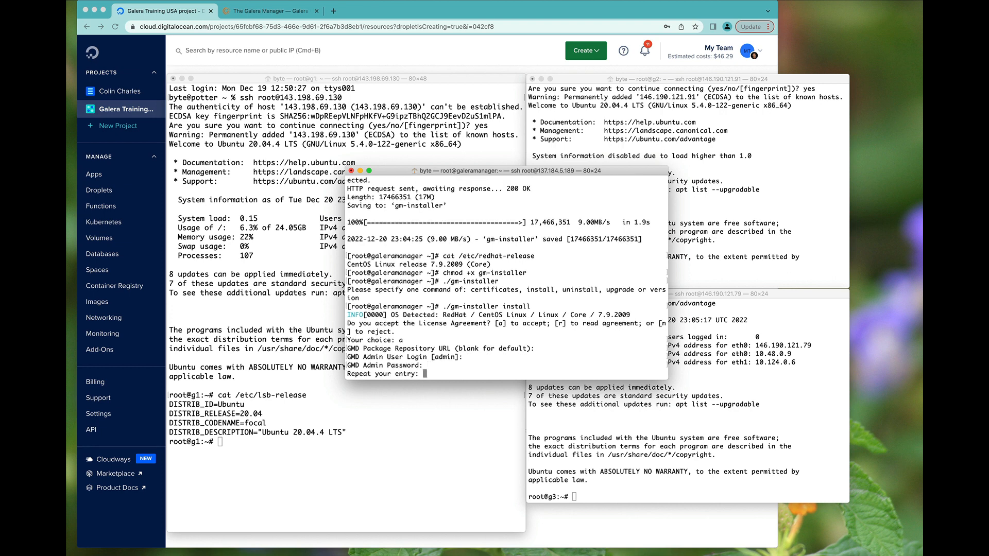
key("Return")
key("super+Tab")
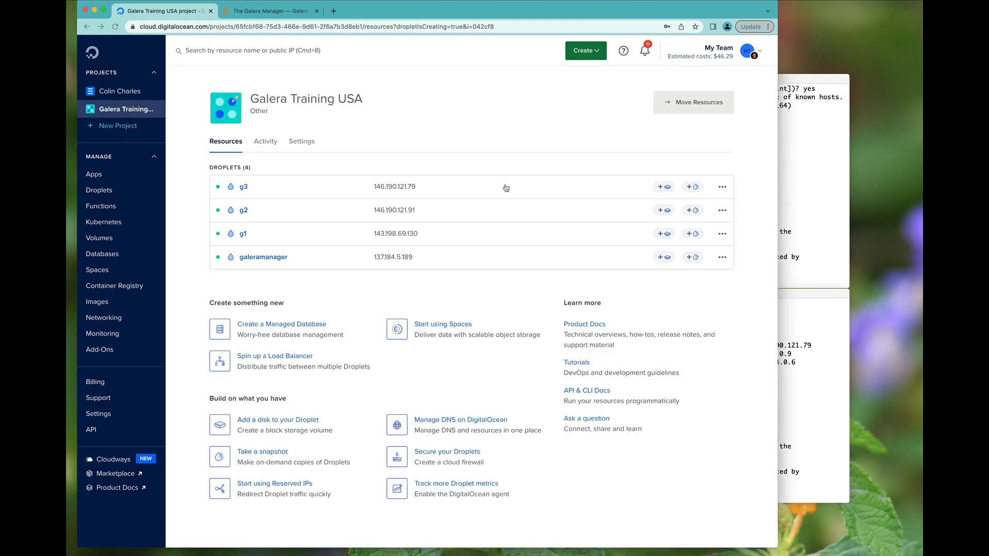
- Enter the galeramanager IP 137.184.5.189 at the installer's domain prompt and let packages install
left_click(421, 257)
key("super+Tab")
key("super+v")
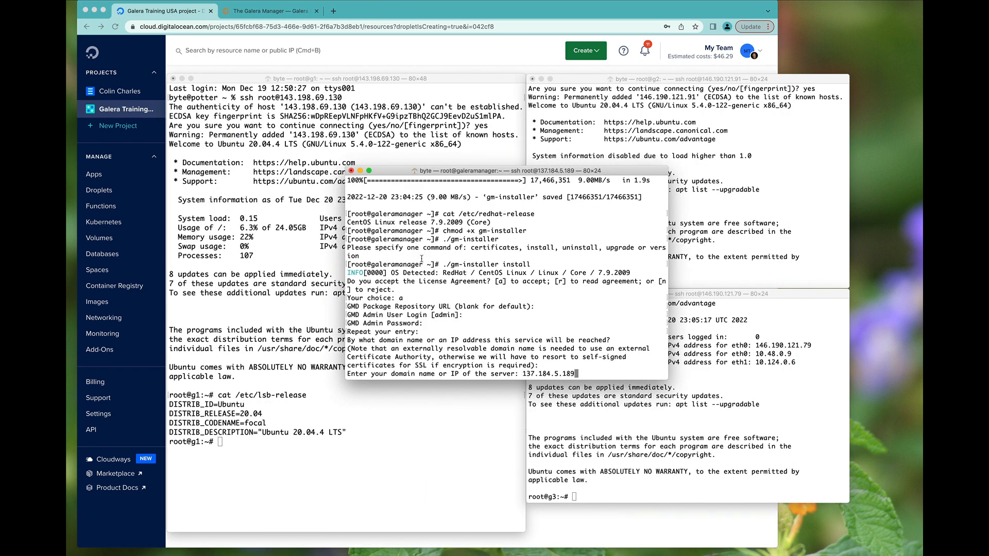
key("Return")
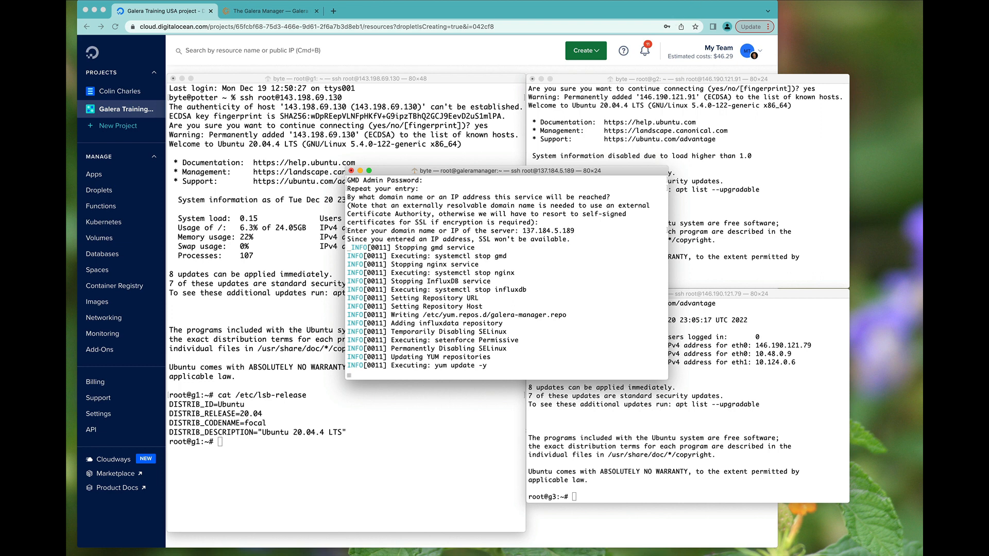
left_click(698, 0)
left_click(705, 22)
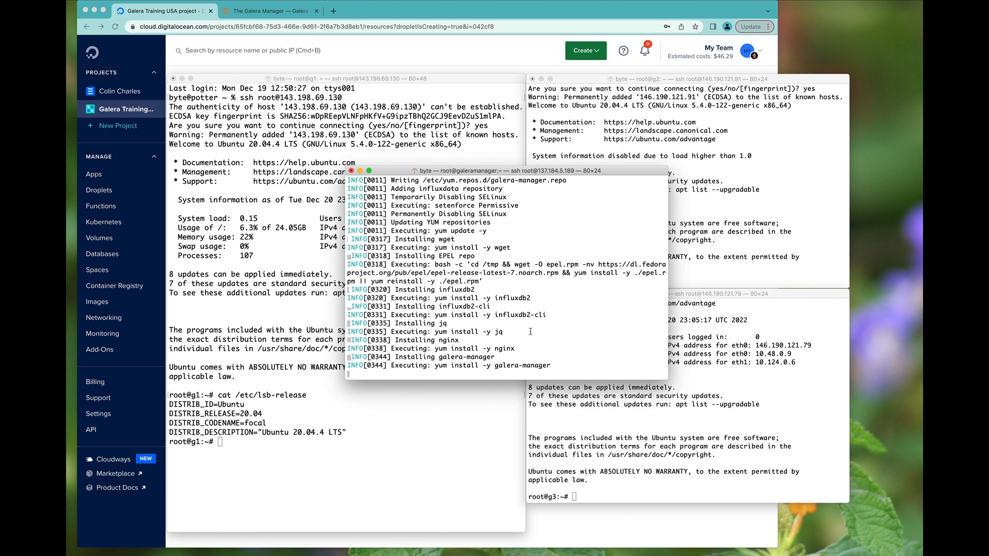
- Load 137.184.5.189 in a new Chrome tab and reload once installation finishes to reach the login page
left_click(423, 27)
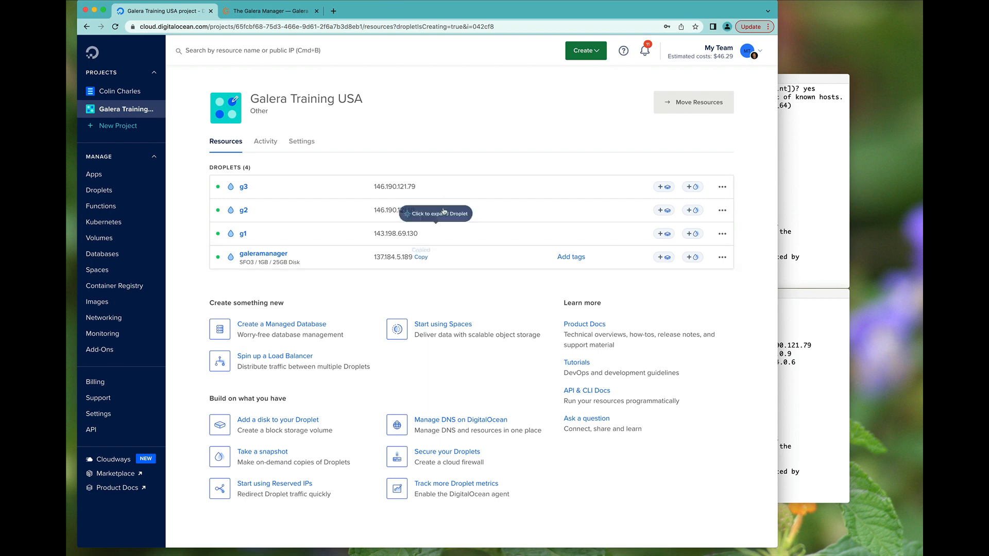
key("super+t")
key("super+v")
key("Return")
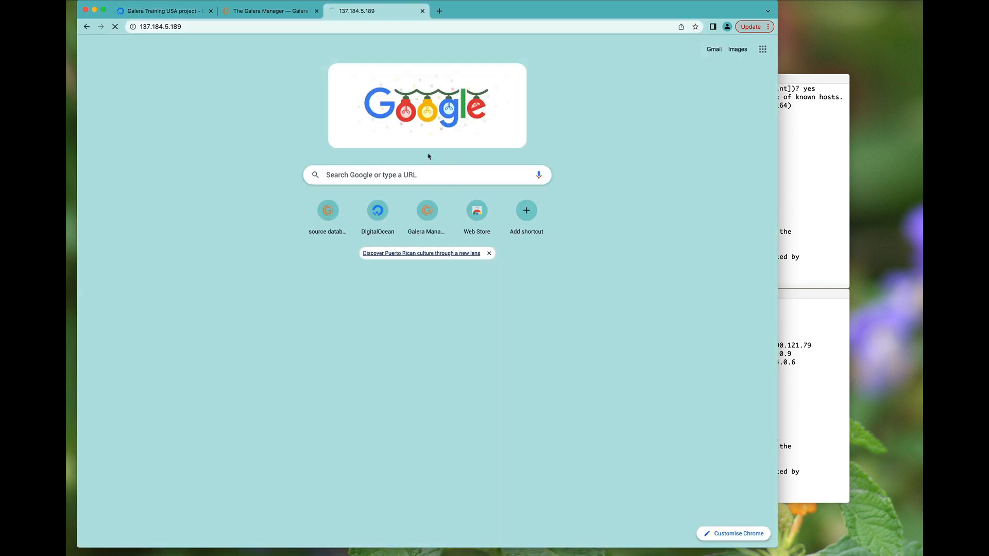
key("super+Tab")
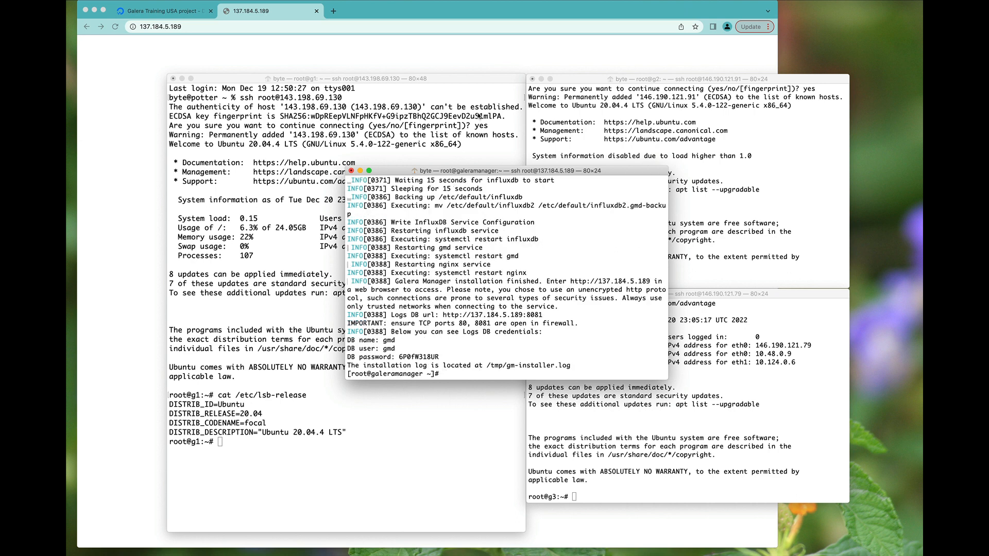
left_click(123, 43)
left_click(116, 27)
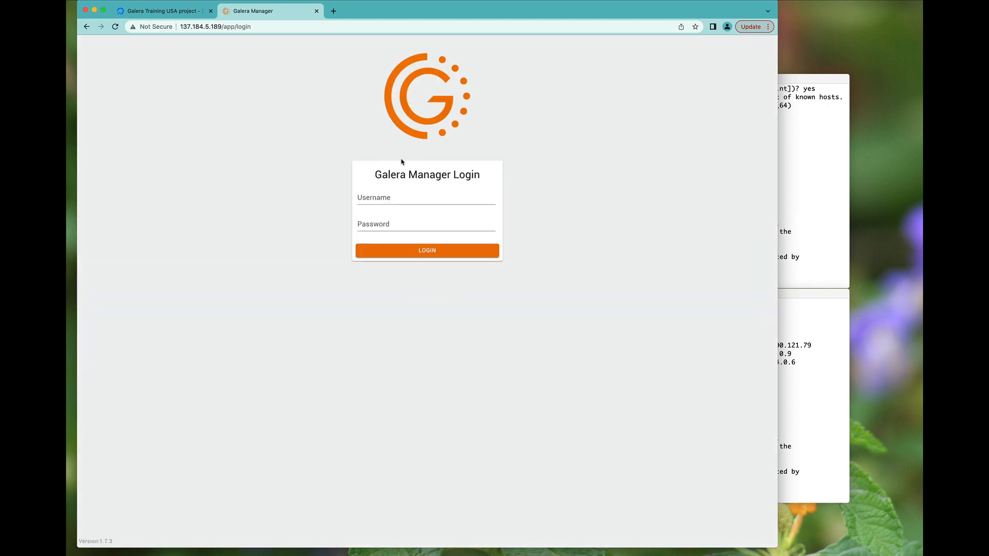
- Log in with the admin username and password, decline saving it, and start adding a first cluster
left_click(385, 197)
type("admin")
key("Tab")
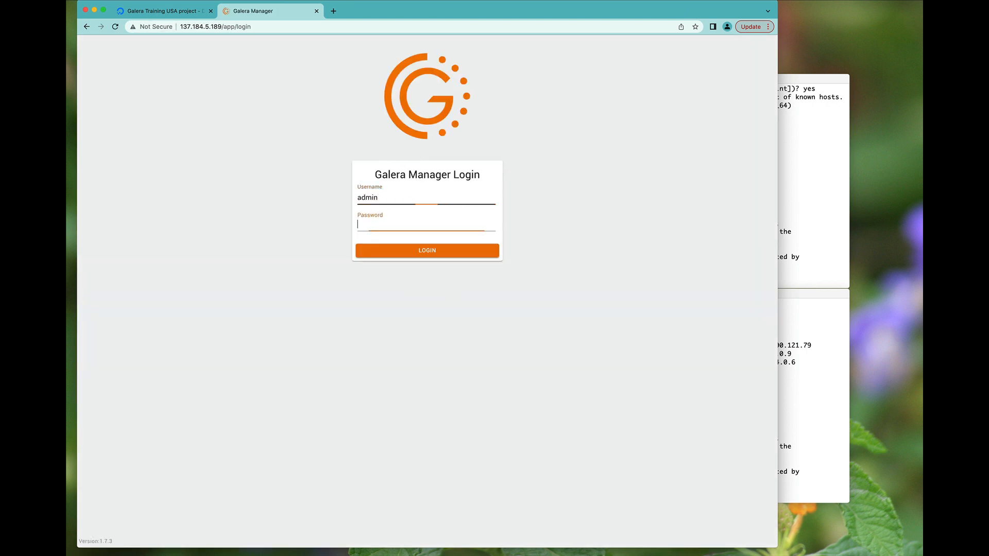
type("admin123")
left_click(416, 252)
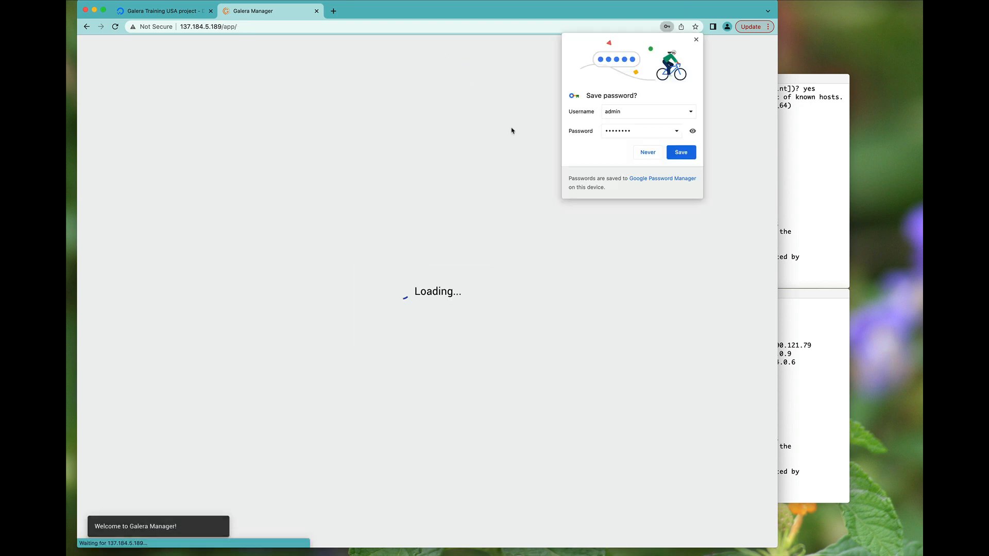
left_click(648, 152)
left_click(170, 98)
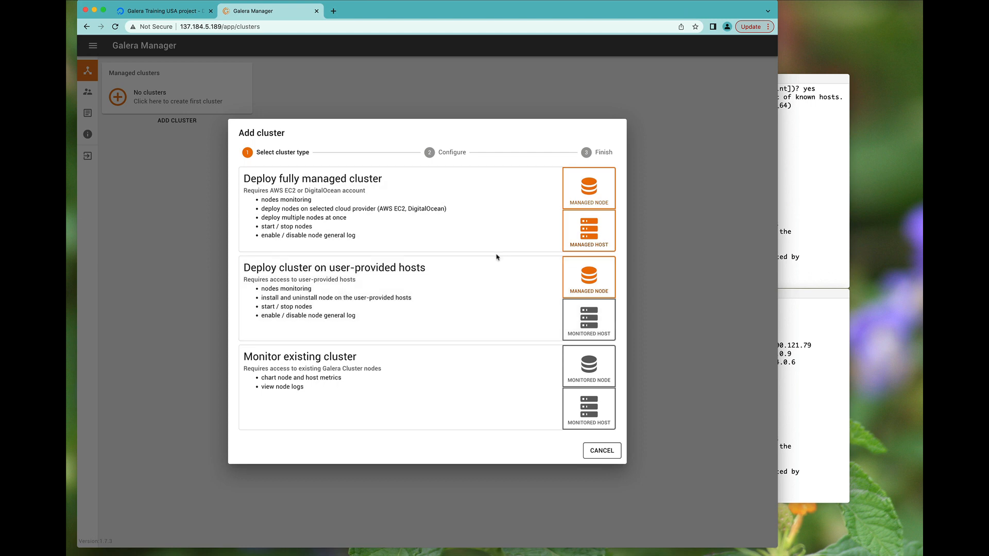
- Create cluster 'demo' on user-provided hosts with the mysql:8.0 Node DB Engine
left_click(687, 1)
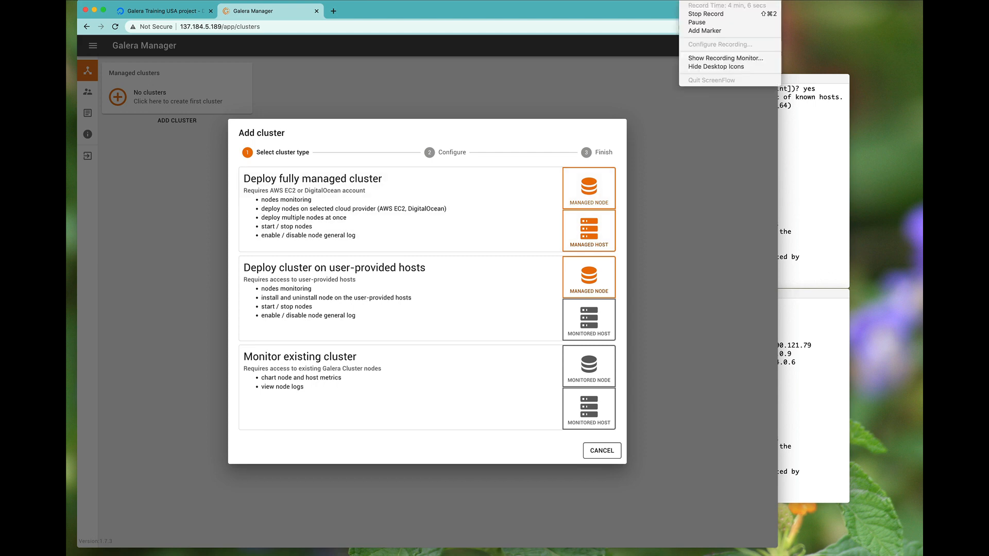
left_click(696, 23)
left_click(435, 296)
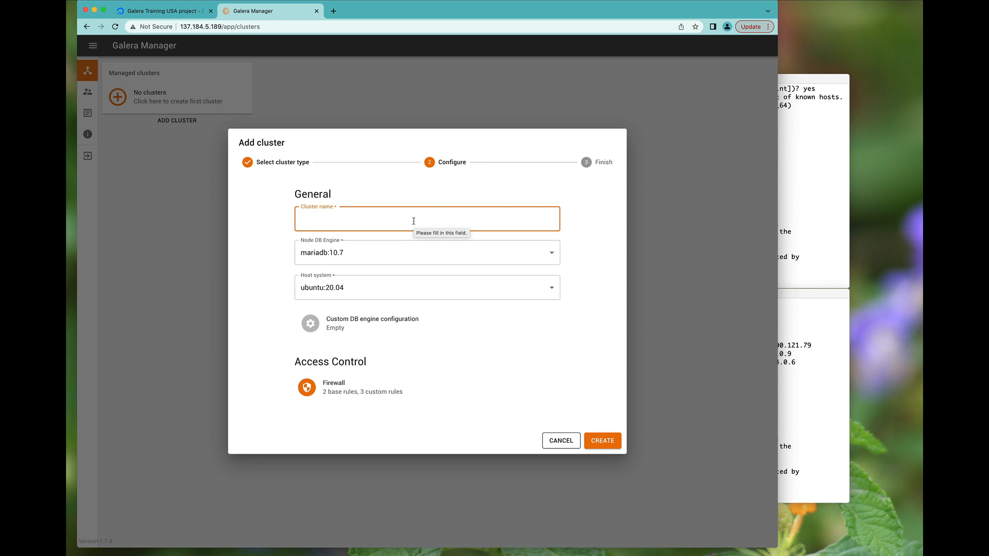
type("demo")
left_click(407, 252)
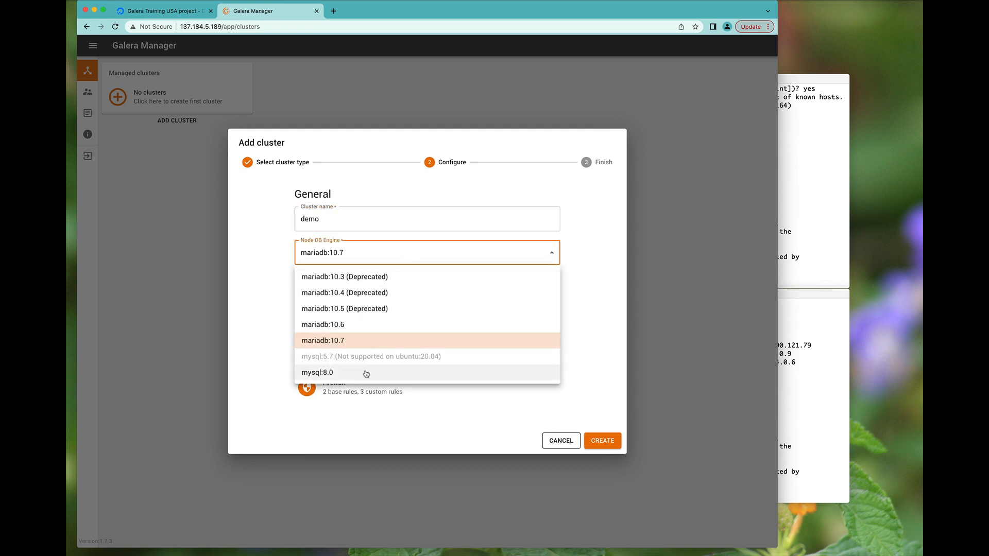
left_click(365, 374)
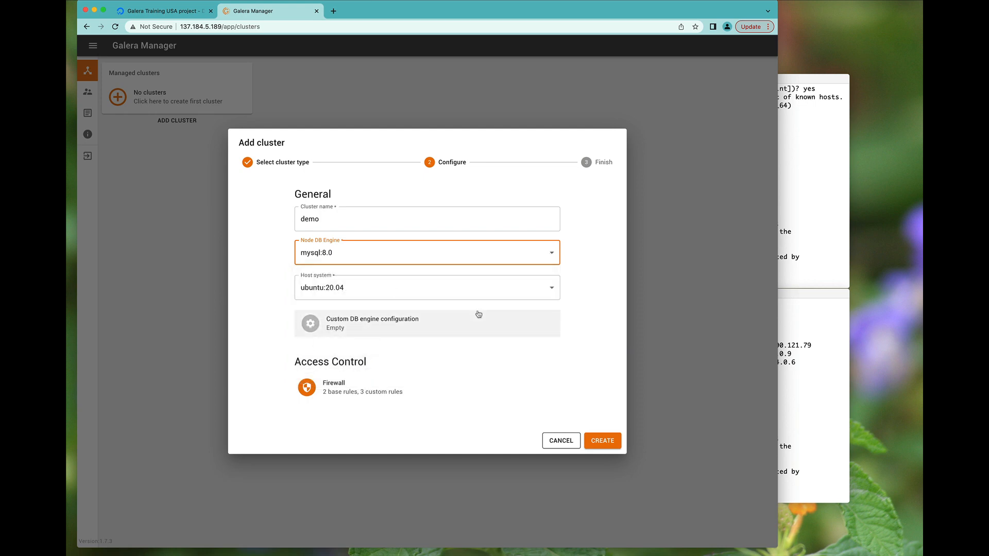
left_click(595, 440)
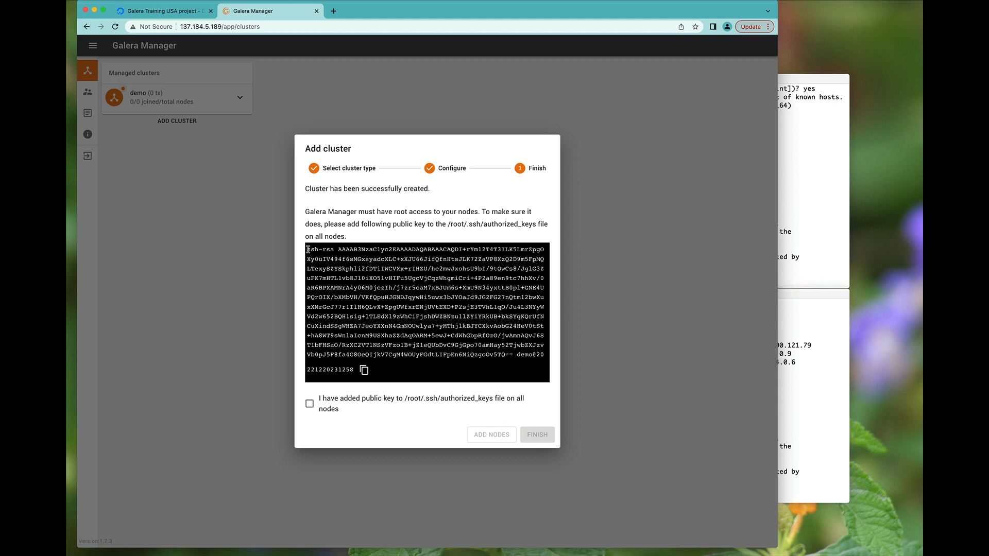
- Copy the demo cluster's SSH public key and bring the g1 terminal forward
left_click_drag(307, 250, 358, 365)
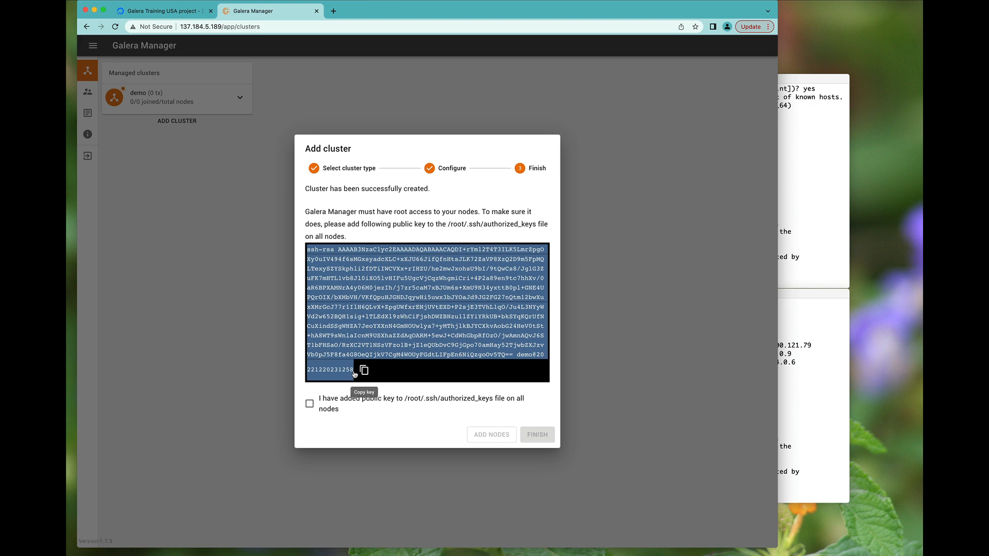
left_click(790, 253)
key("super+grave")
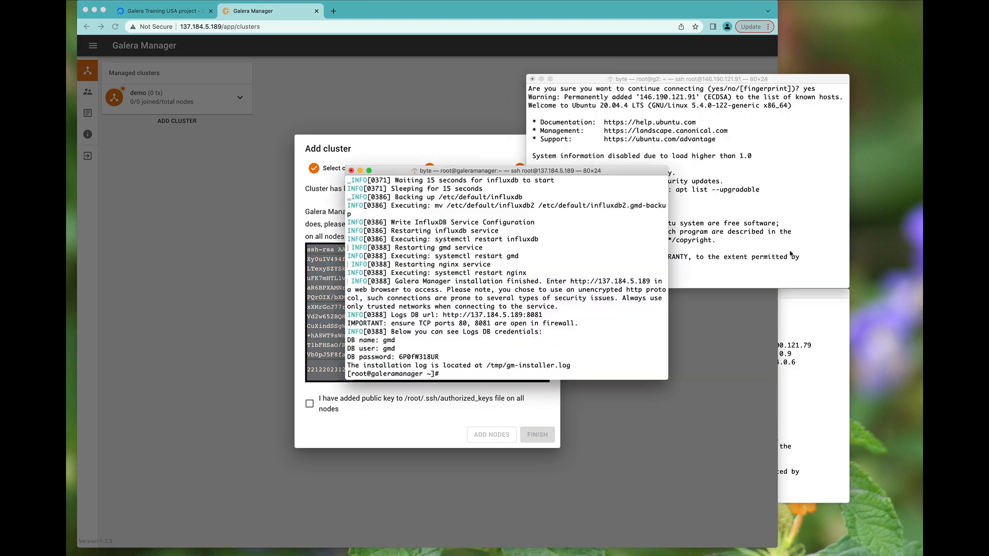
left_click(796, 332)
key("super+grave")
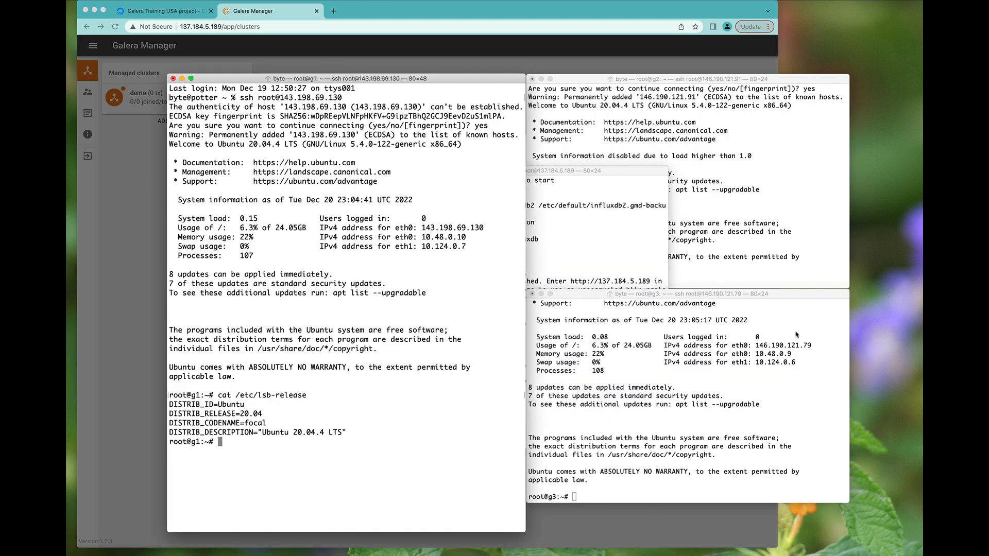
left_click(679, 147)
left_click(517, 194)
- Append the public key to .ssh/authorized_keys on g1 in vi and save with :wq
type("v")
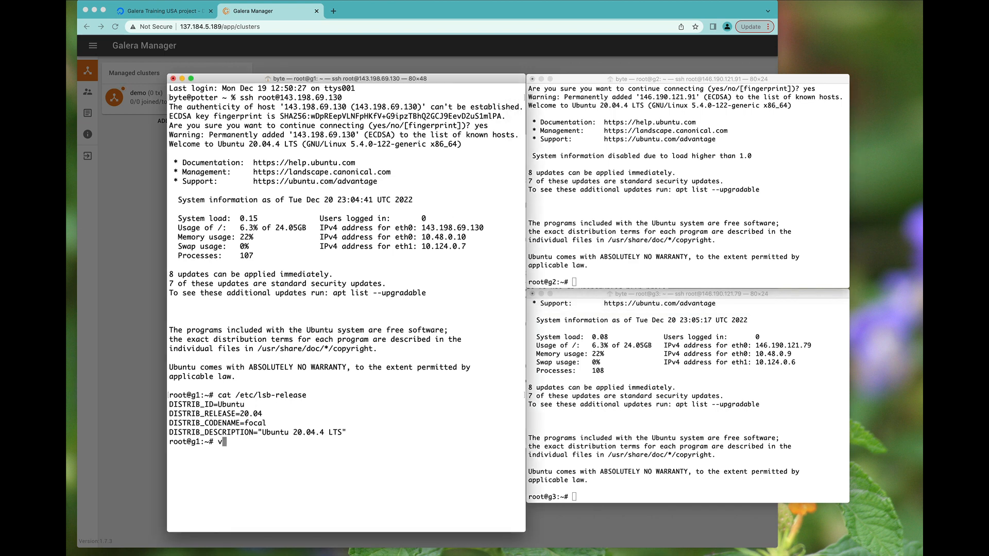
type("i .ssh/authorized_keys")
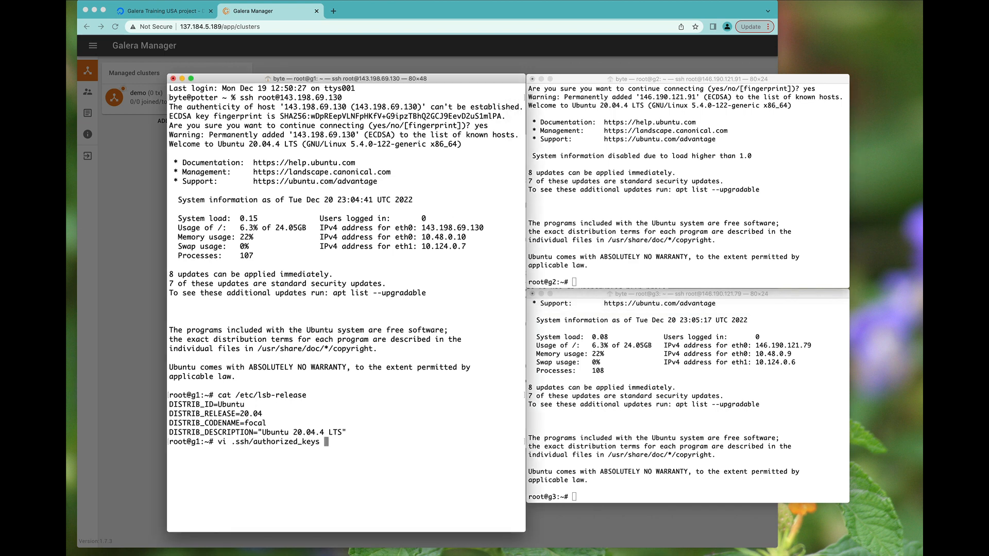
key("Return")
key("e")
key("e")
key("e")
key("e")
key("e")
key("e")
key("e")
key("e")
key("e")
key("e")
key("e")
key("e")
key("e")
key("e")
key("e")
key("e")
key("e")
key("e")
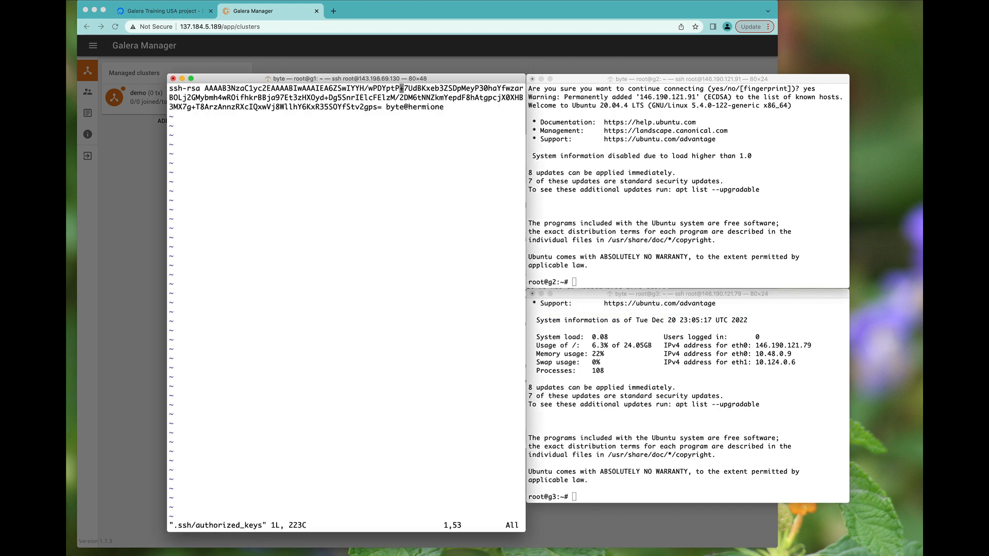
key("a")
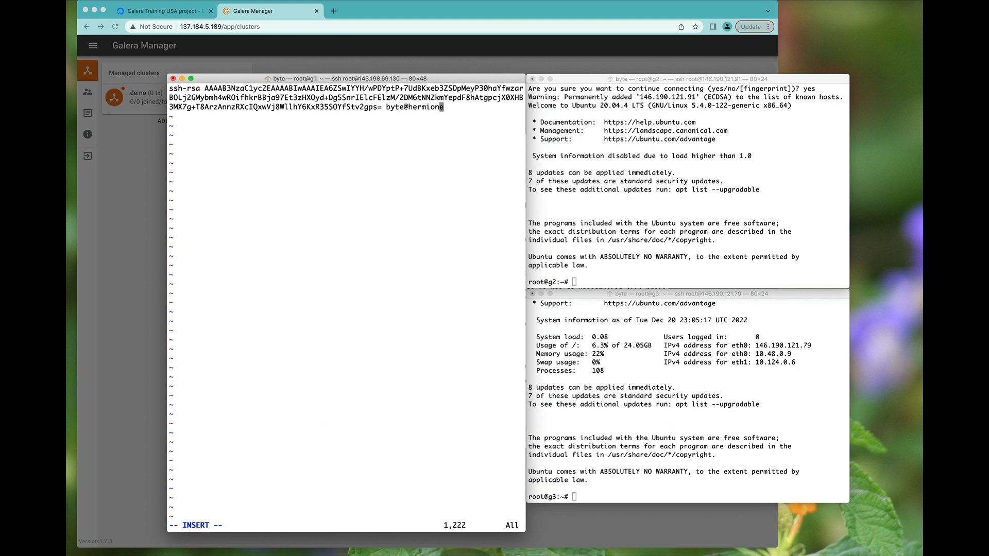
key("Return")
key("super+v")
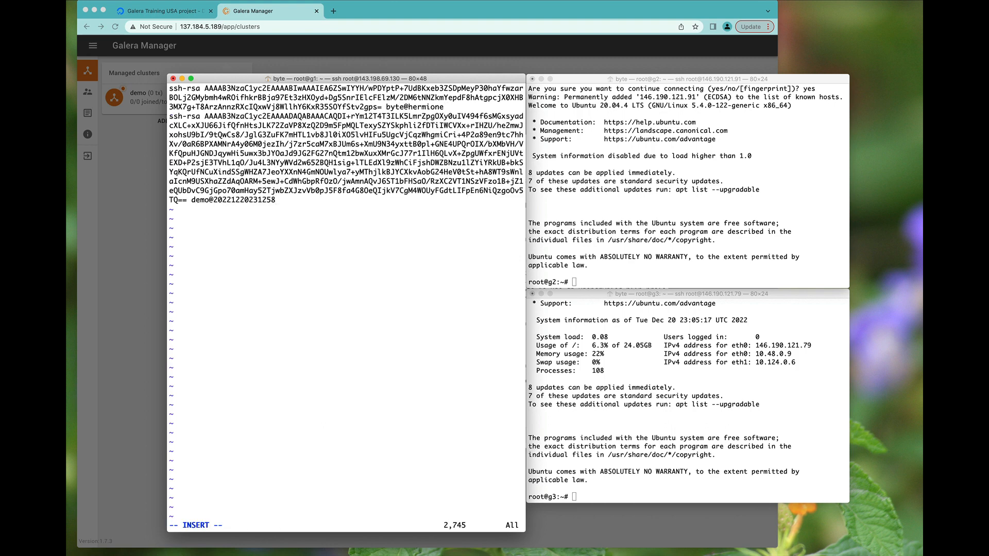
key("Escape")
type(":wq")
key("Return")
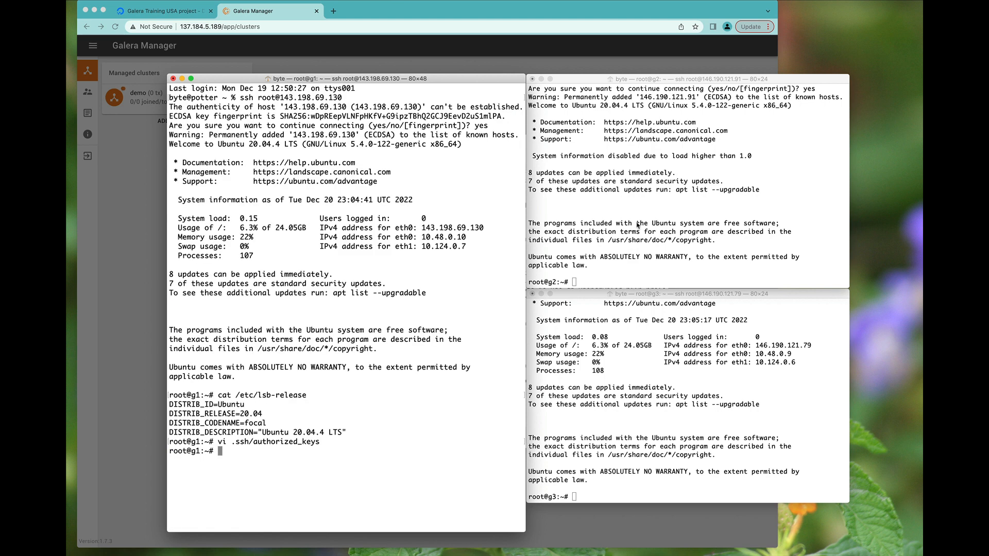
- Append the public key to .ssh/authorized_keys on g2 in vi and save with :wq
left_click(638, 226)
type("vi .ssh/authorized_keys")
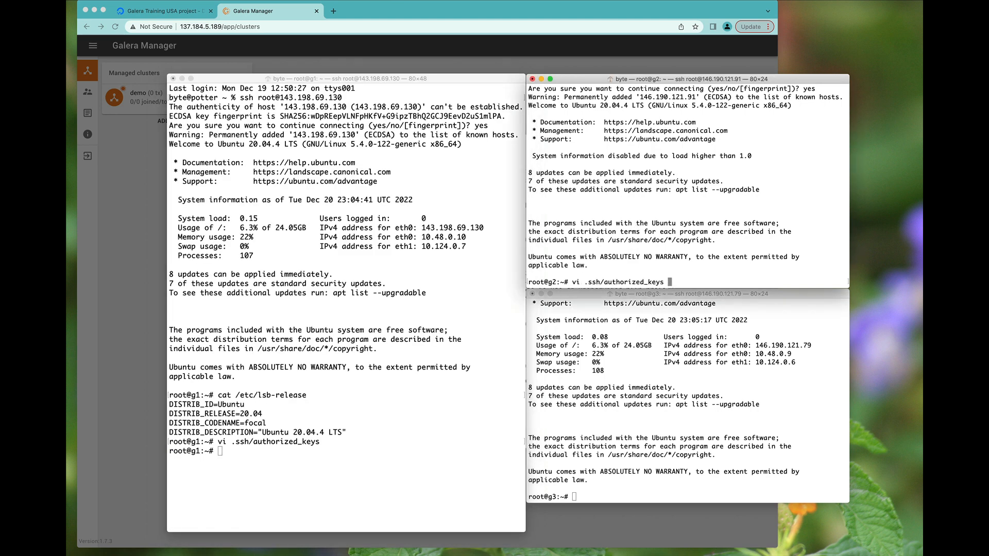
key("Return")
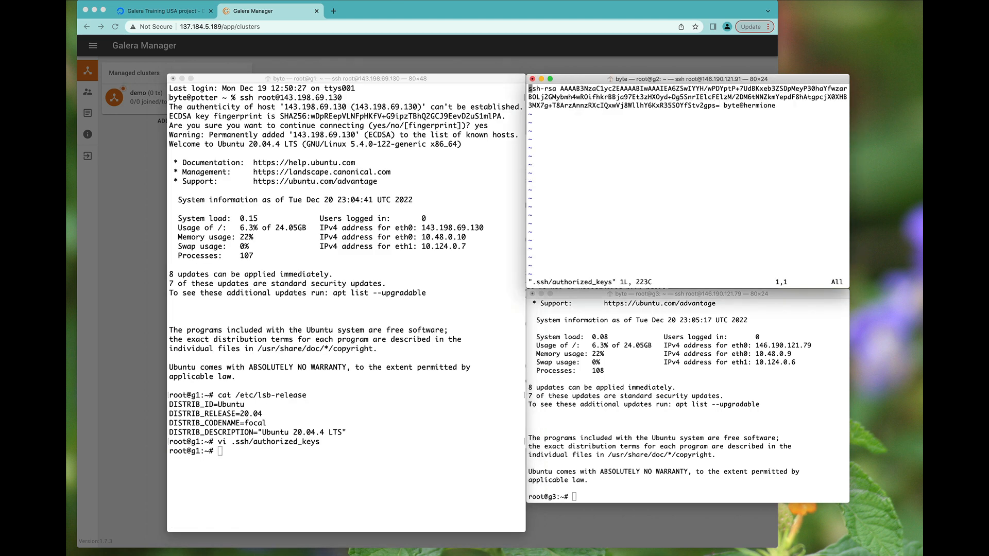
key("w")
key("w")
key("w")
key("w")
key("w")
key("w")
key("w")
key("w")
key("w")
key("w")
key("w")
key("w")
key("w")
key("w")
key("w")
key("w")
key("w")
key("w")
key("A")
key("Return")
key("super+v")
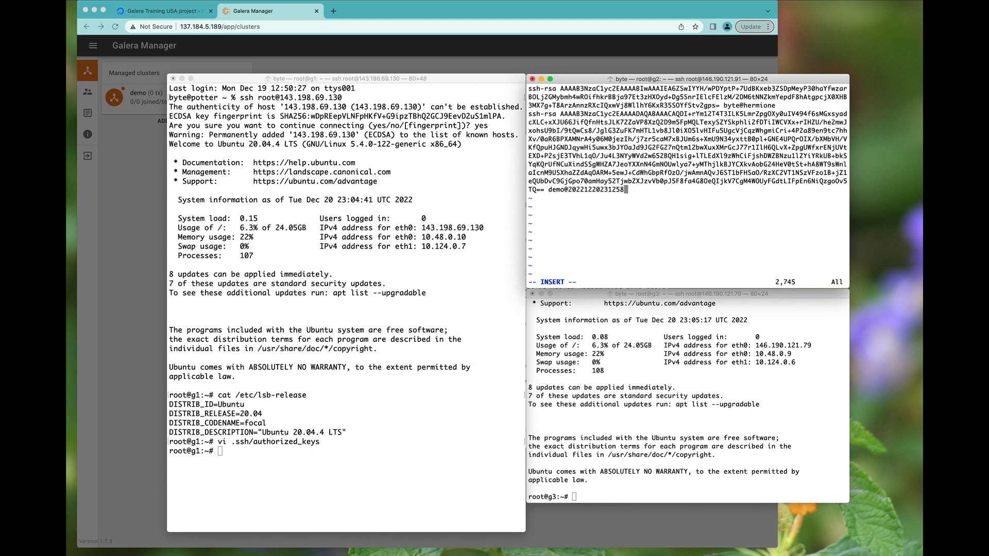
key("Escape")
type(":wq")
key("Return")
- Append the public key to .ssh/authorized_keys on g3, save, and return to Galera Manager
key("super+grave")
type("v")
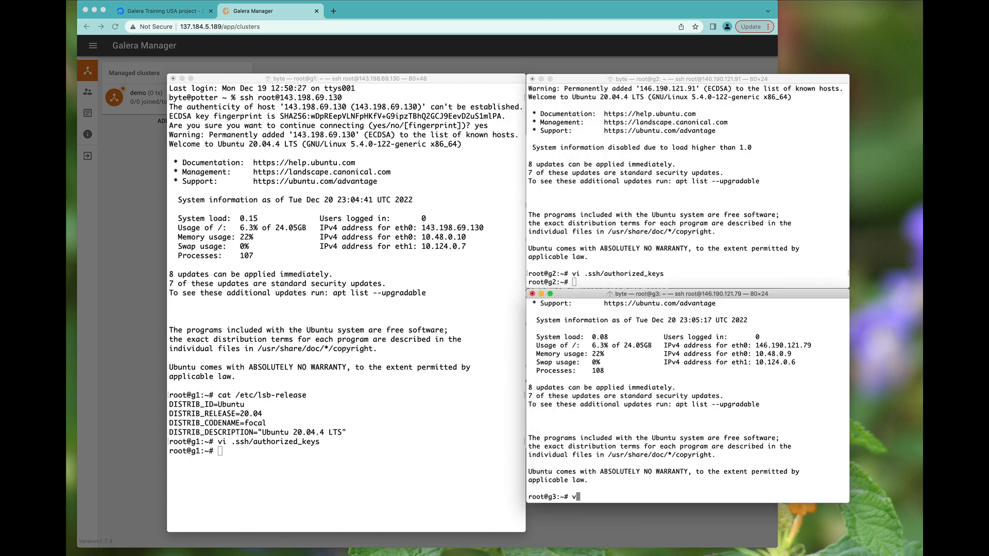
type("i .ssh/authorized_keys")
key("Return")
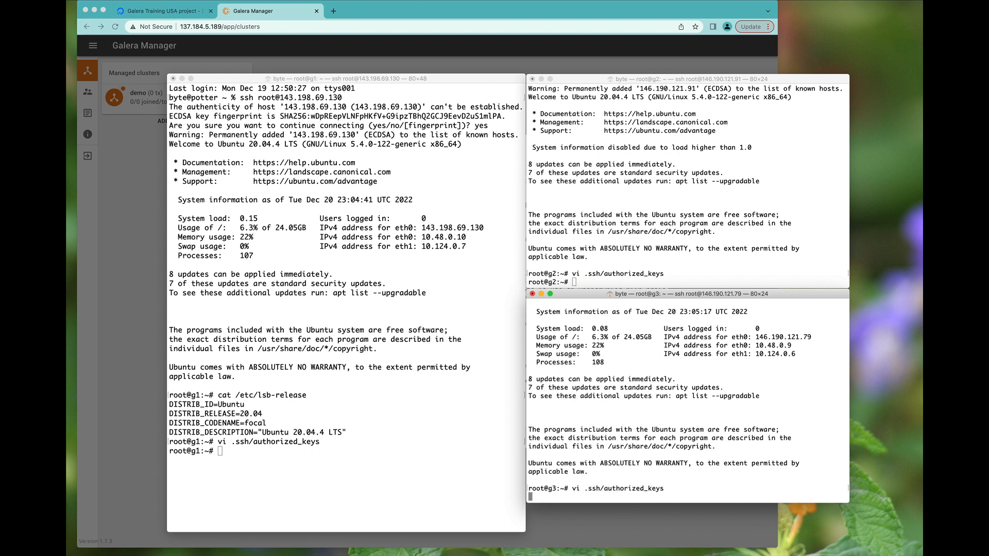
key("e")
key("e")
key("e")
key("e")
key("e")
key("e")
key("e")
key("e")
key("e")
key("e")
key("e")
key("e")
key("e")
key("e")
key("e")
key("e")
key("e")
key("e")
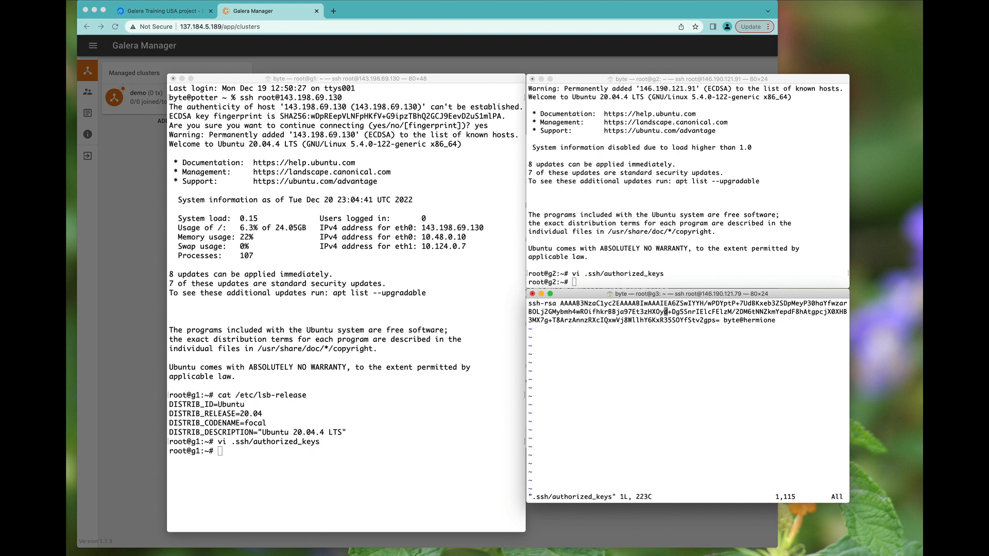
key("o")
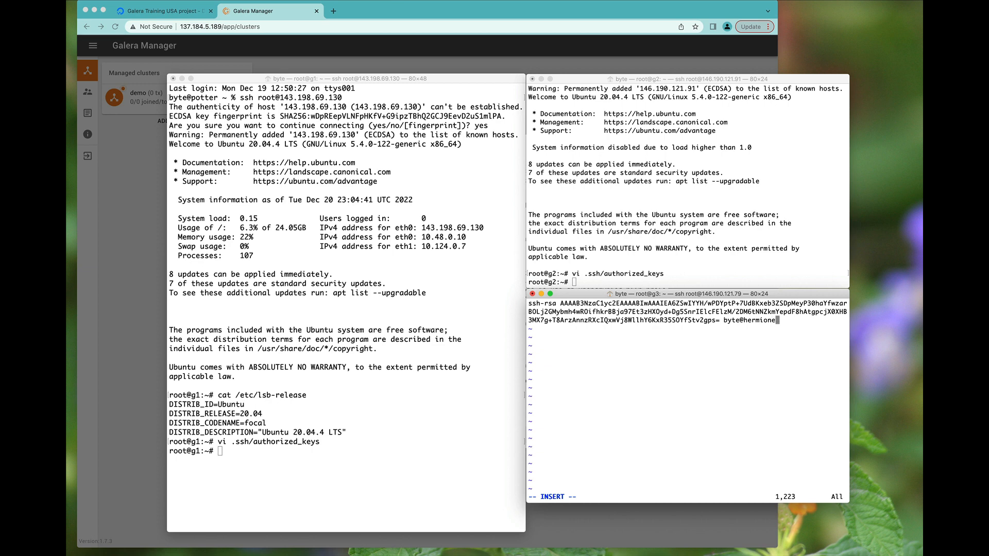
key("super+v")
key("Escape")
type(":wq")
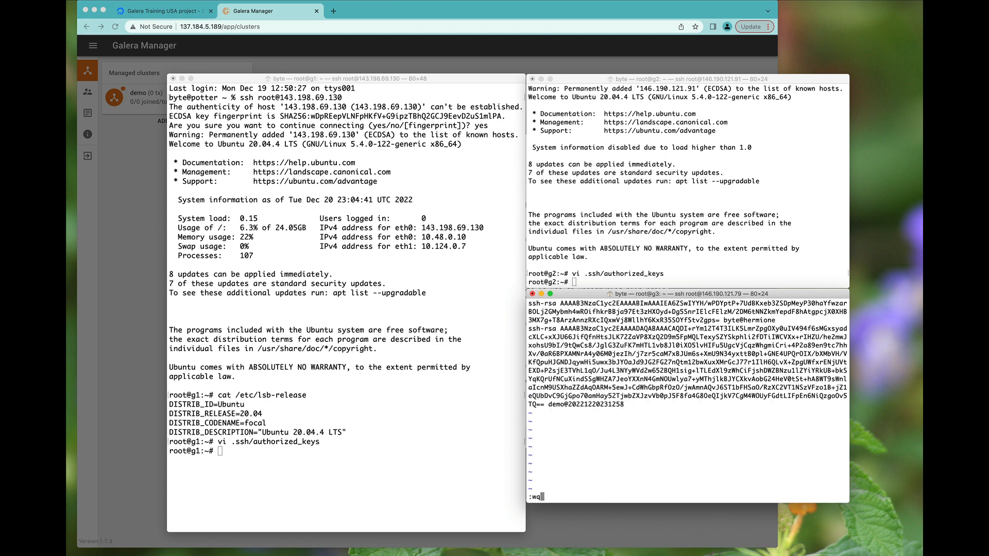
key("Return")
left_click(370, 48)
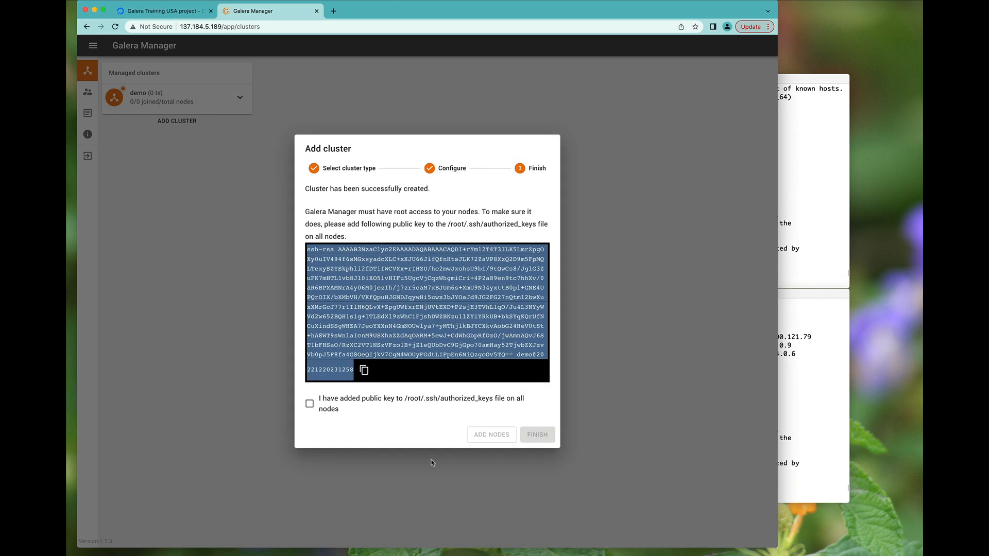
- Confirm the public key is on all nodes and finish creating the demo cluster
left_click(337, 407)
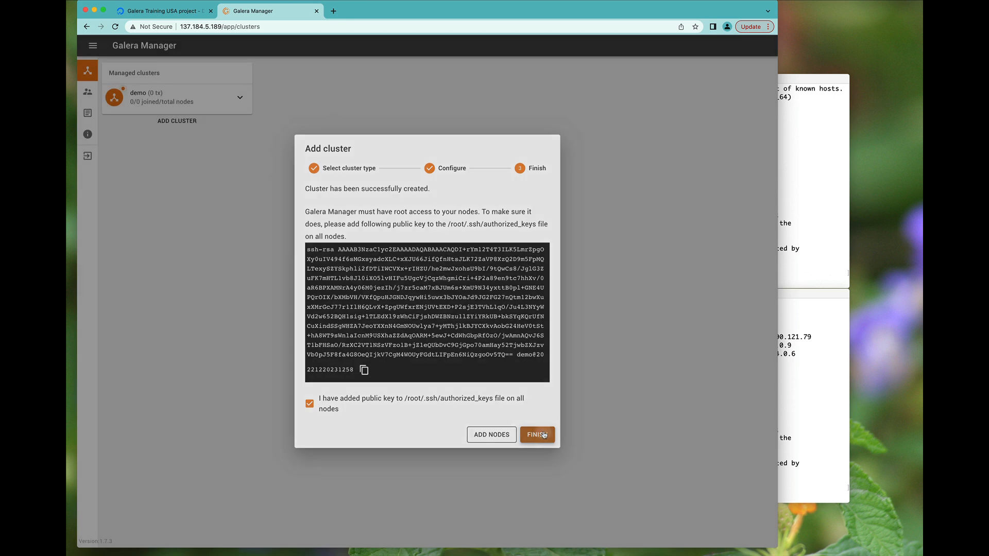
left_click(544, 436)
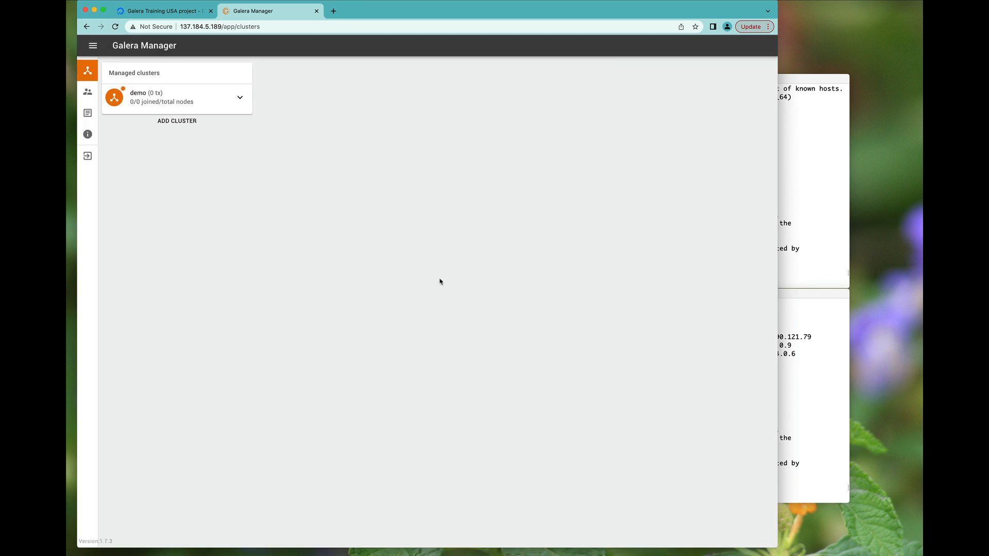
left_click(235, 106)
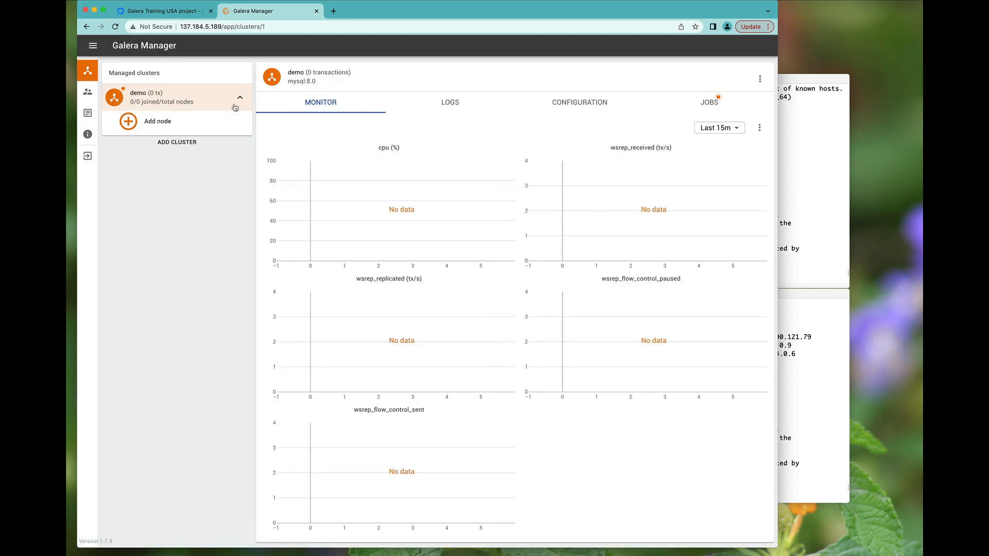
- Start adding node g1, using g1's public IP 143.198.69.130 from ip addr as SSH address
left_click(199, 123)
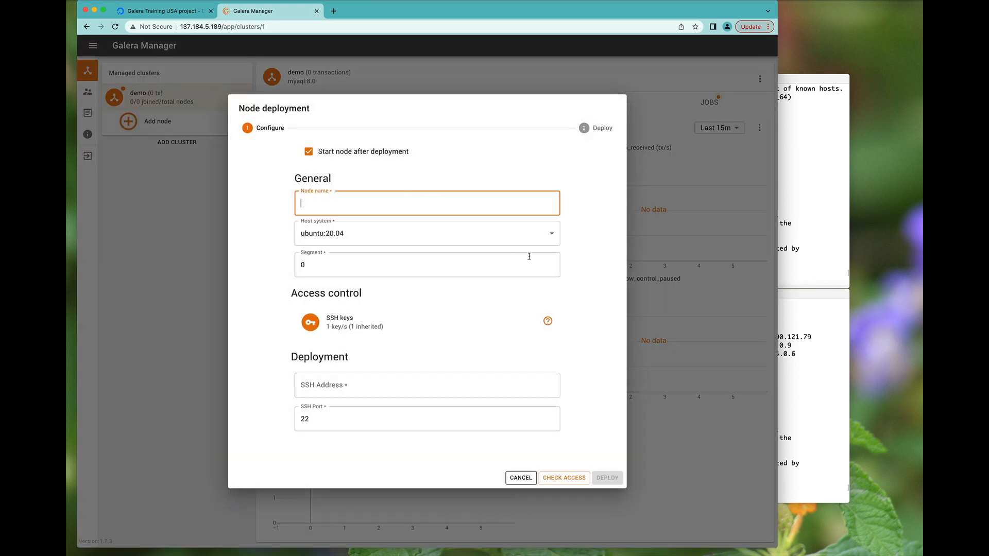
type("g1")
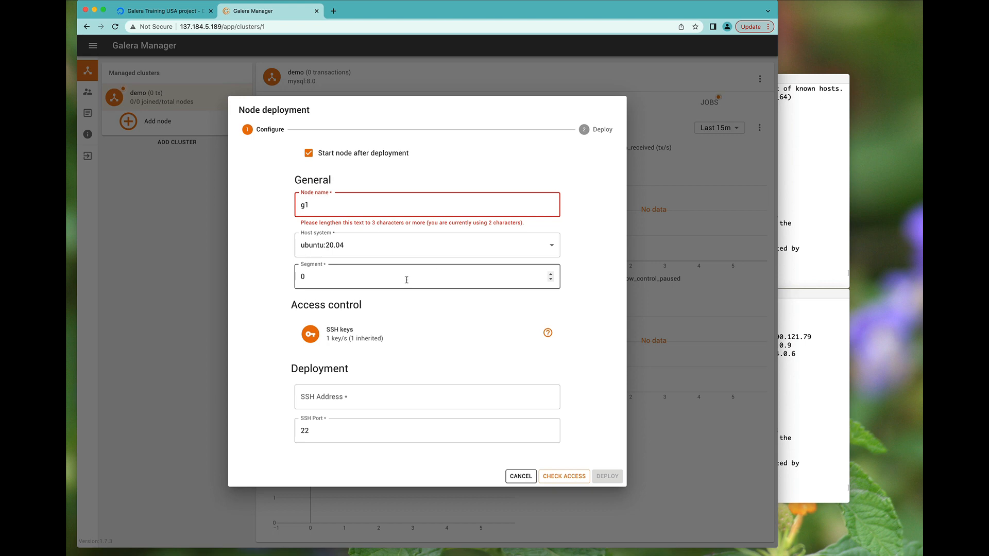
key("super+Tab")
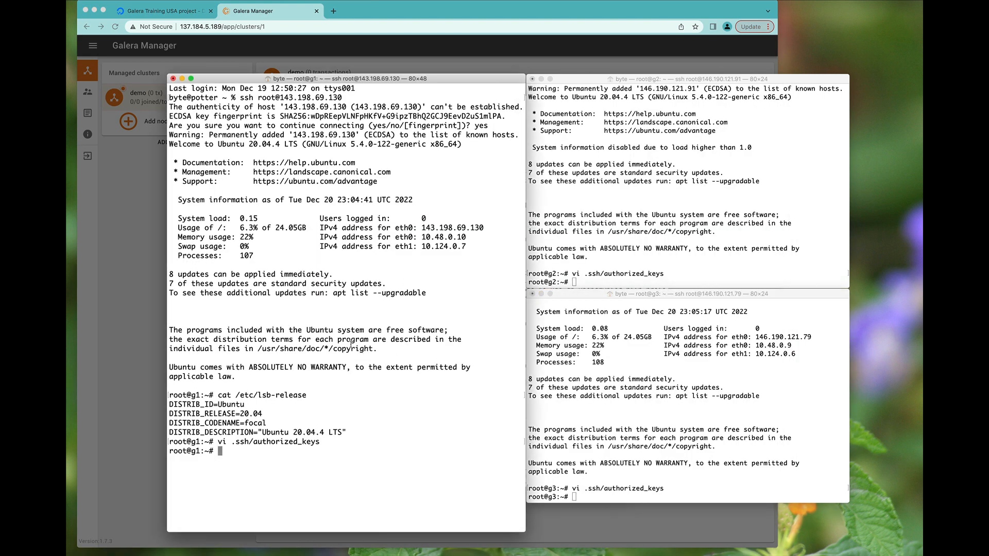
type("ip")
key("Return")
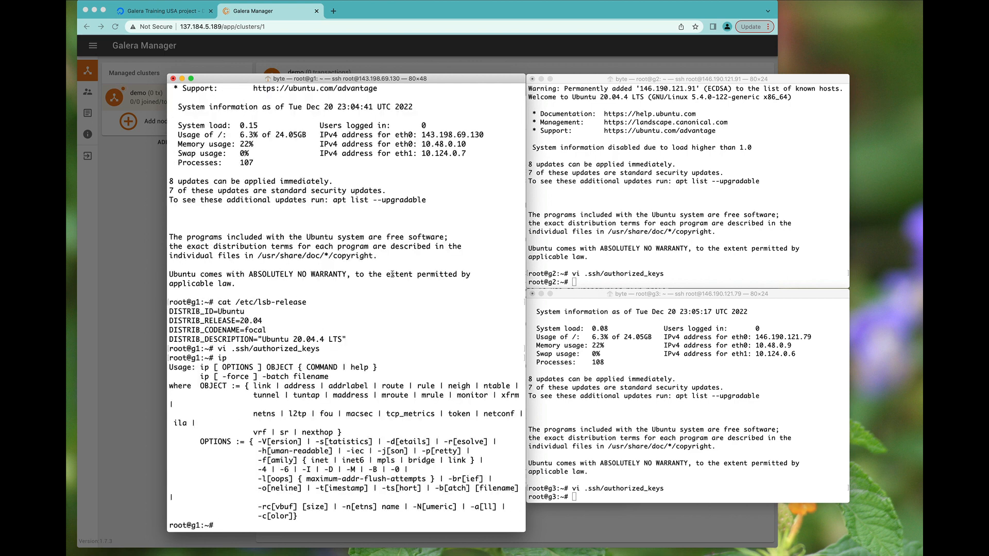
type("ip addr")
key("Return")
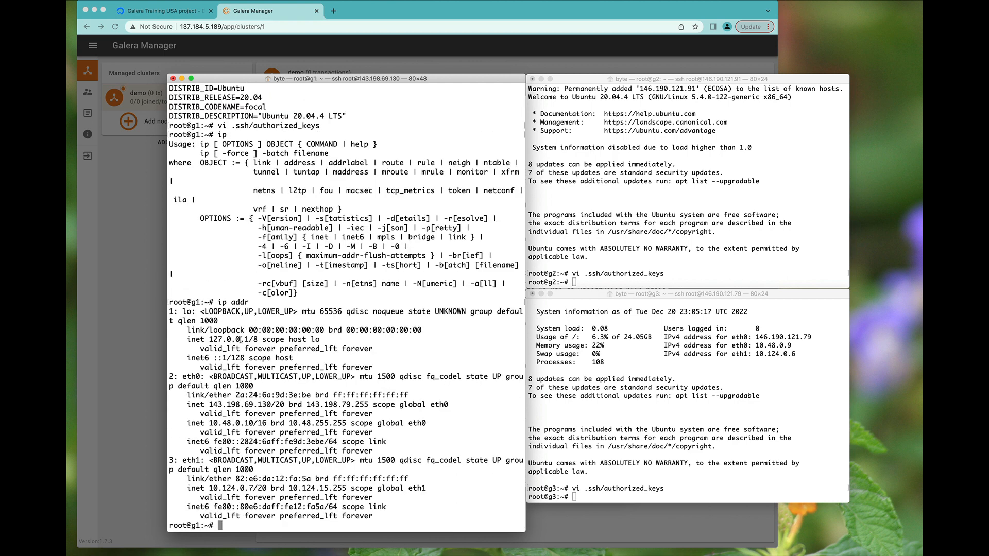
double_click(223, 403)
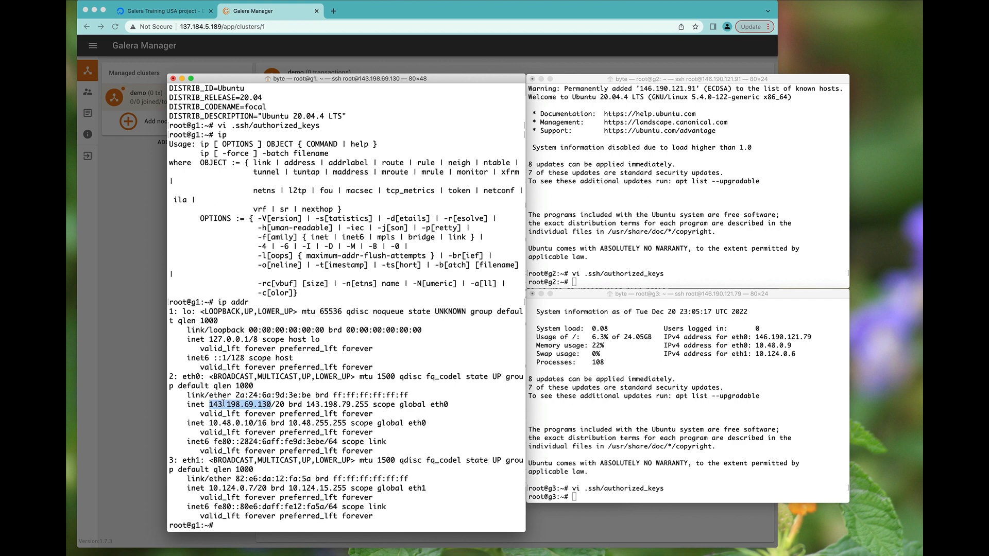
key("super+c")
key("super+Tab")
left_click(333, 397)
key("super+v")
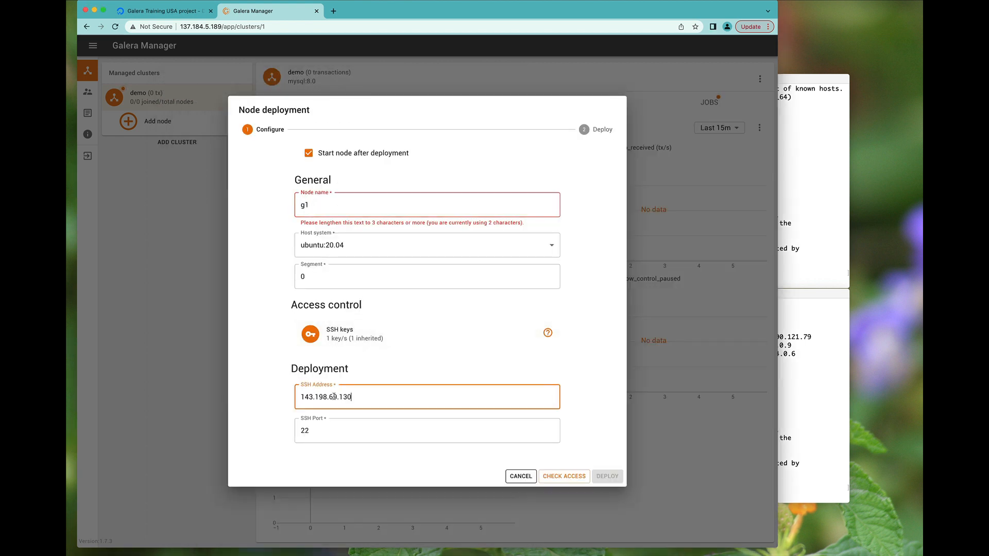
- Pass the SSH access check, rename the node to galera1, and deploy it
left_click(559, 474)
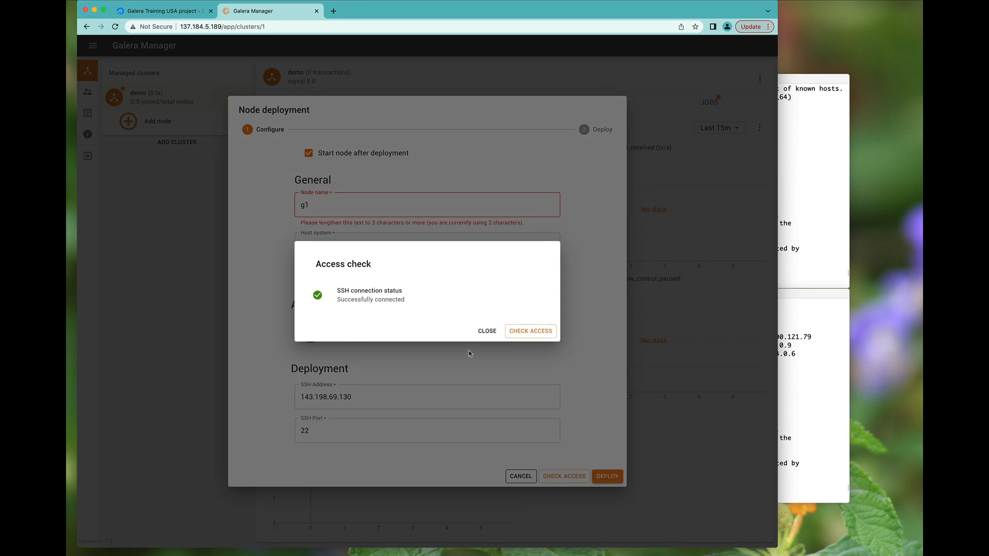
left_click(487, 331)
left_click(337, 213)
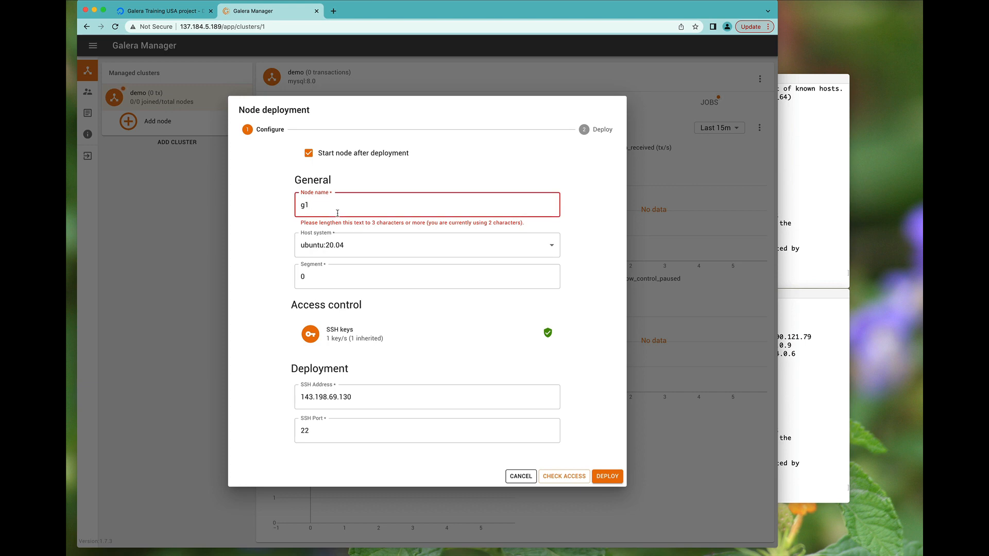
key("Left")
type("alera")
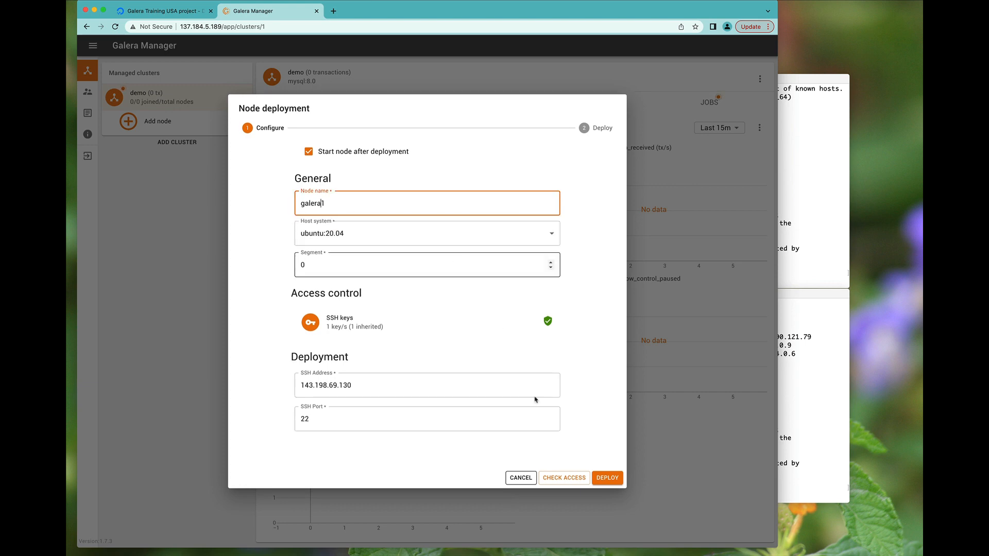
left_click(607, 477)
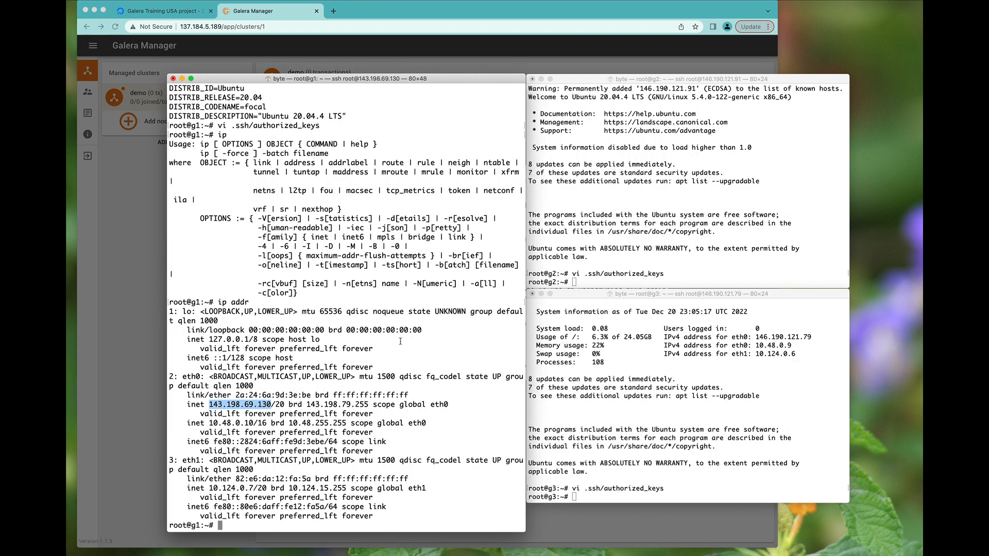
- Check for mysql on g1 while following galera1's full deployment log of the package downloads
type("mysql")
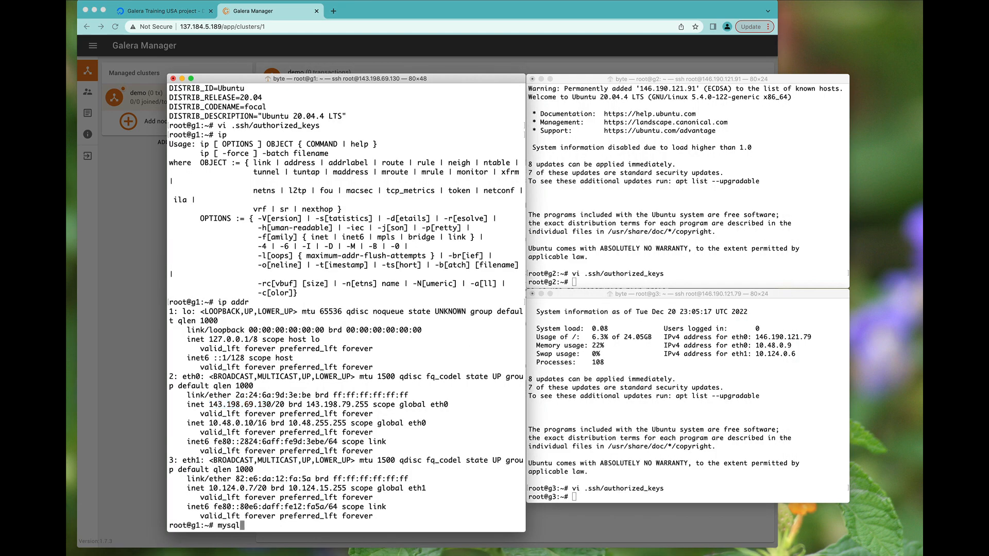
key("Return")
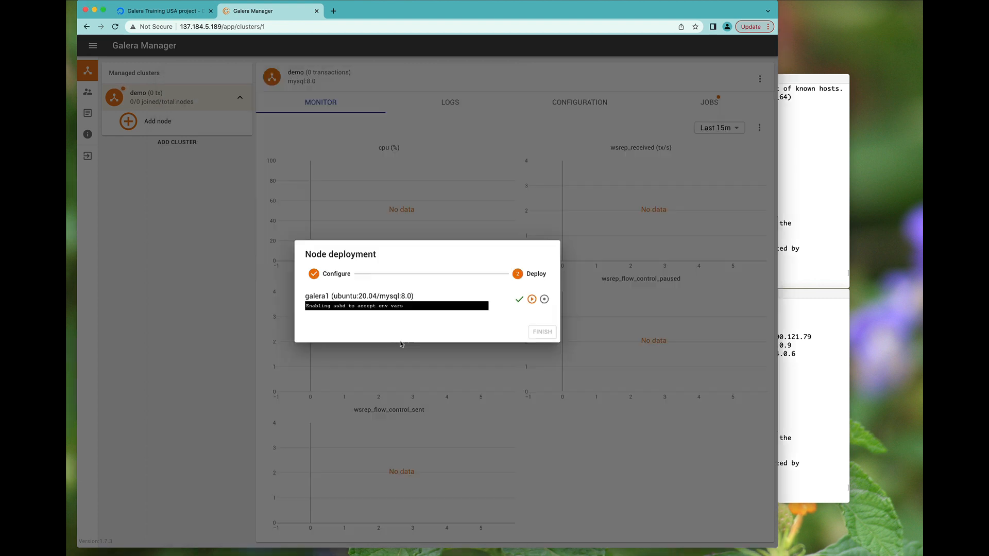
left_click(361, 307)
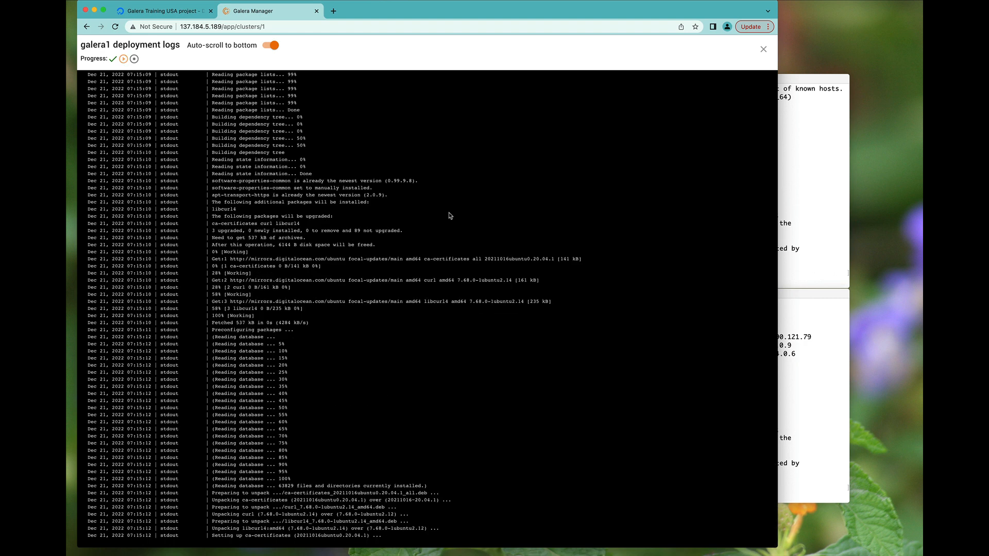
left_click(764, 50)
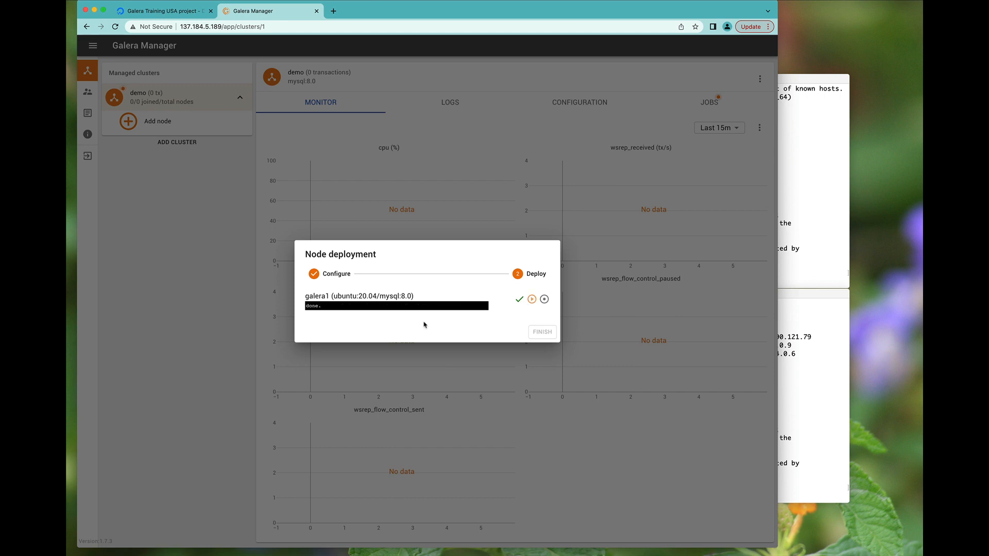
key("super+Tab")
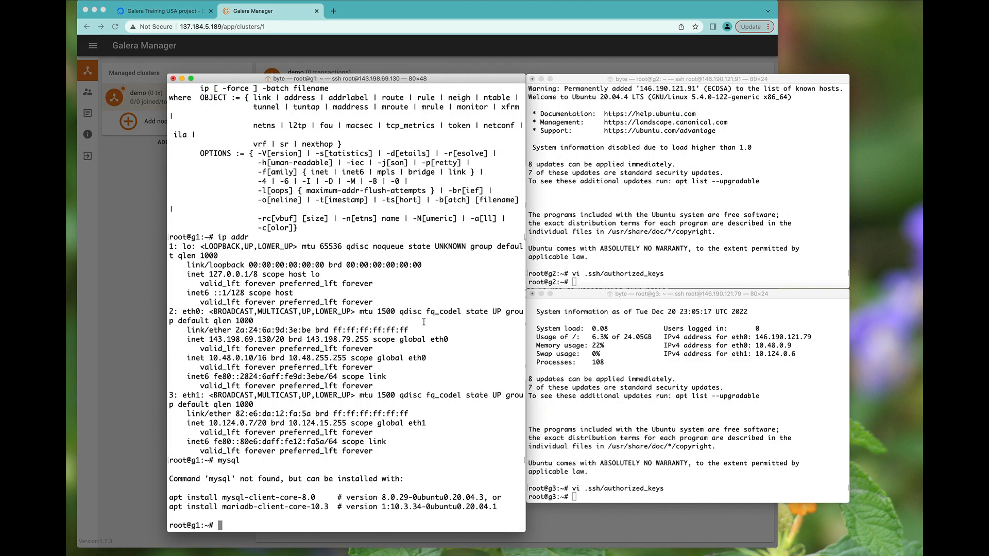
type("mysql")
key("Return")
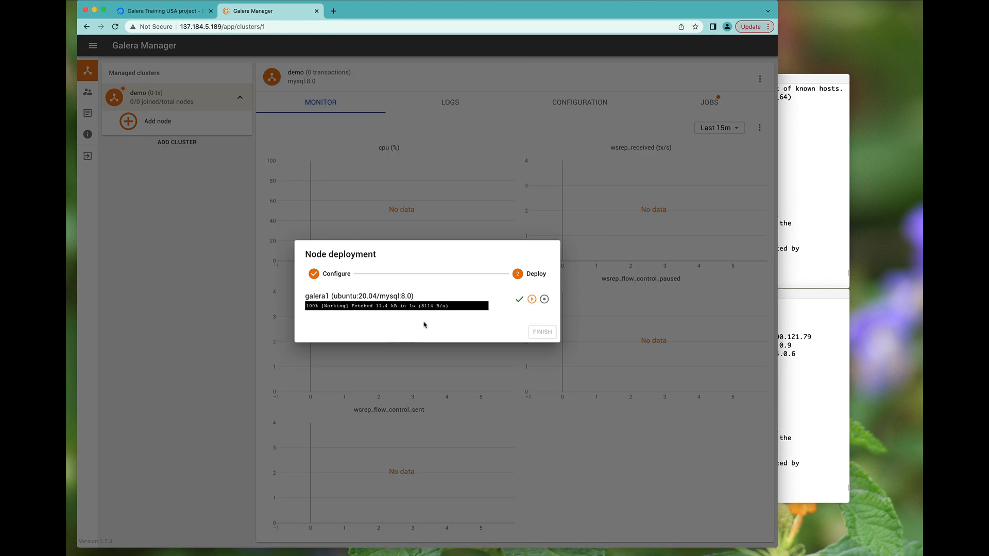
left_click(404, 309)
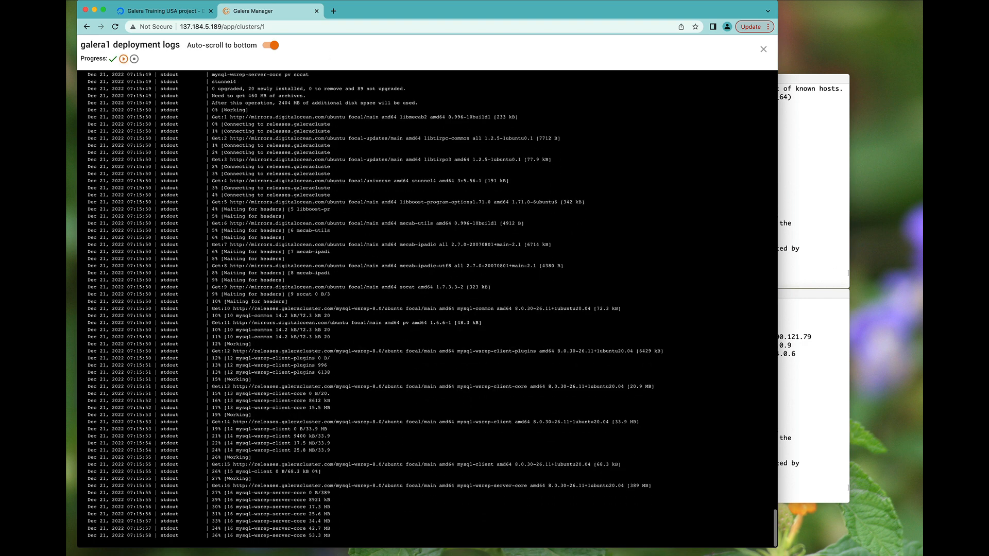
- Load galeracluster.com in a new tab and visit the Evaluate Galera Manager page
left_click(333, 11)
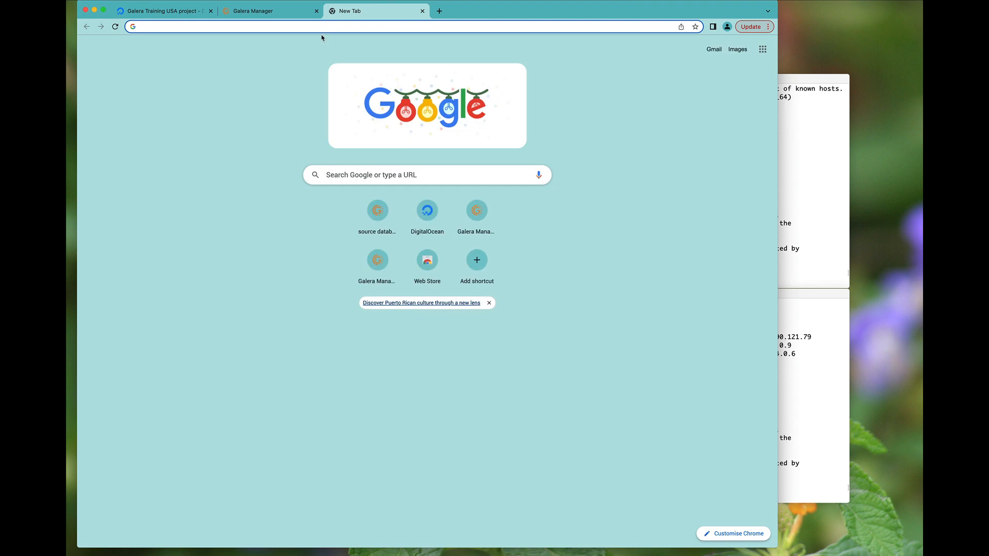
type("galeracluster.com")
key("Return")
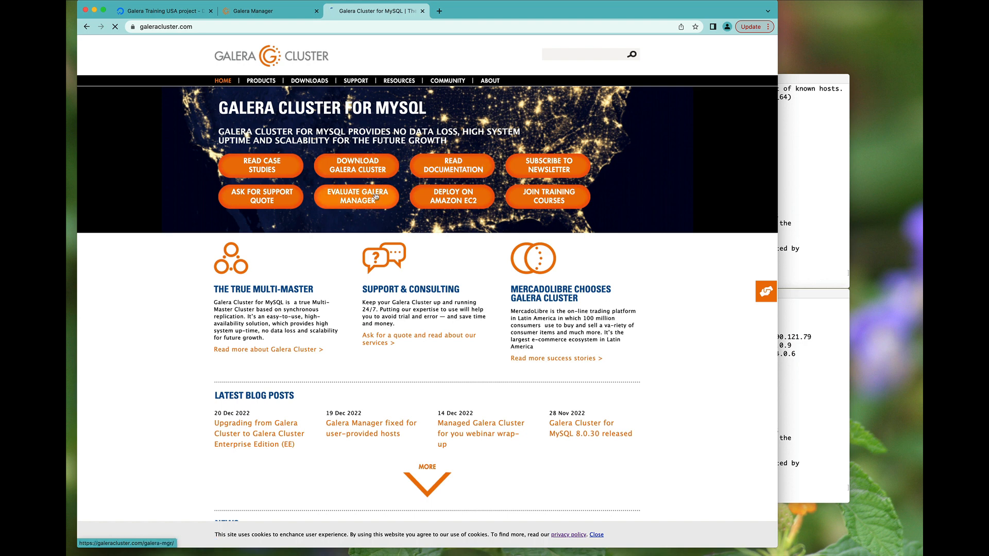
left_click(349, 202)
scroll(432, 416, "down", 2)
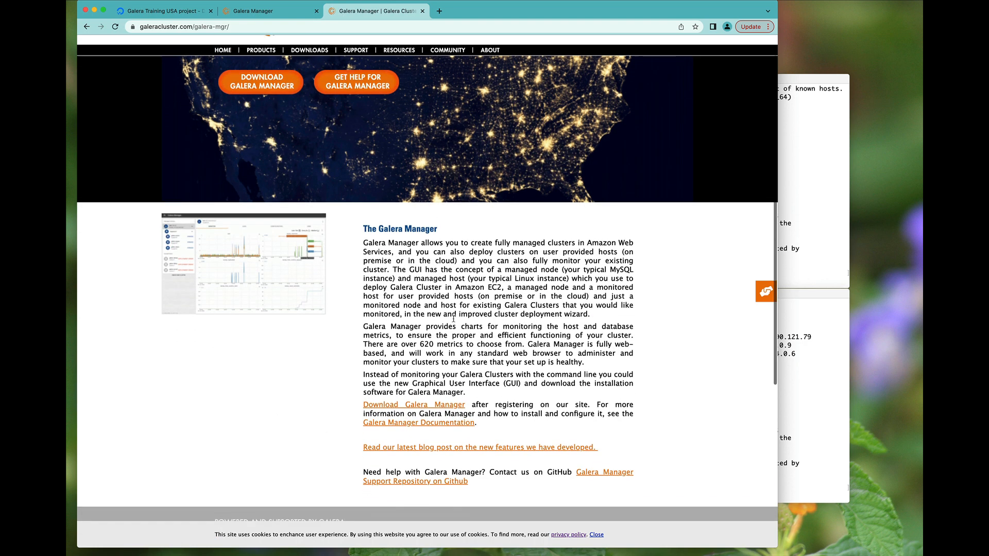
left_click(426, 444)
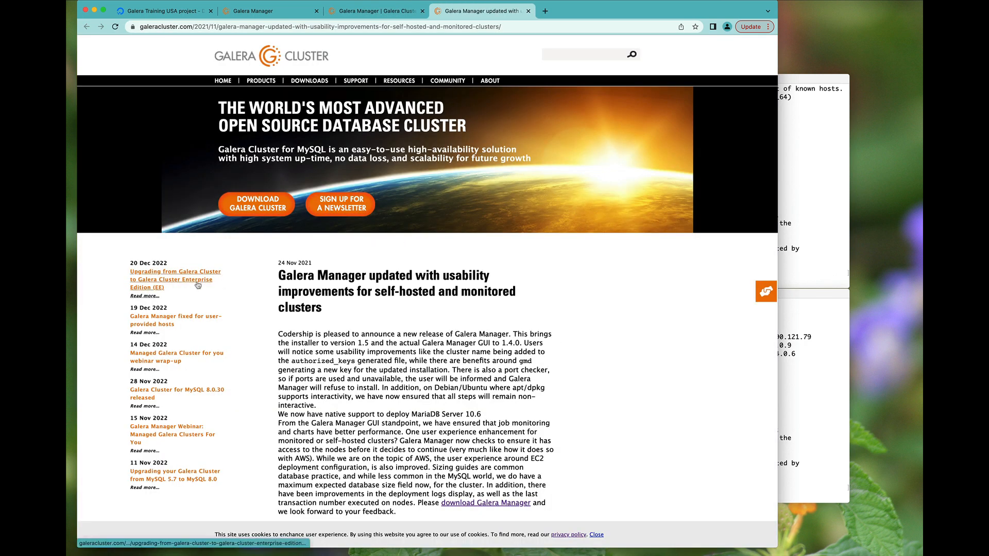
- Read the blog article on fixes for user-provided hosts
left_click(163, 323)
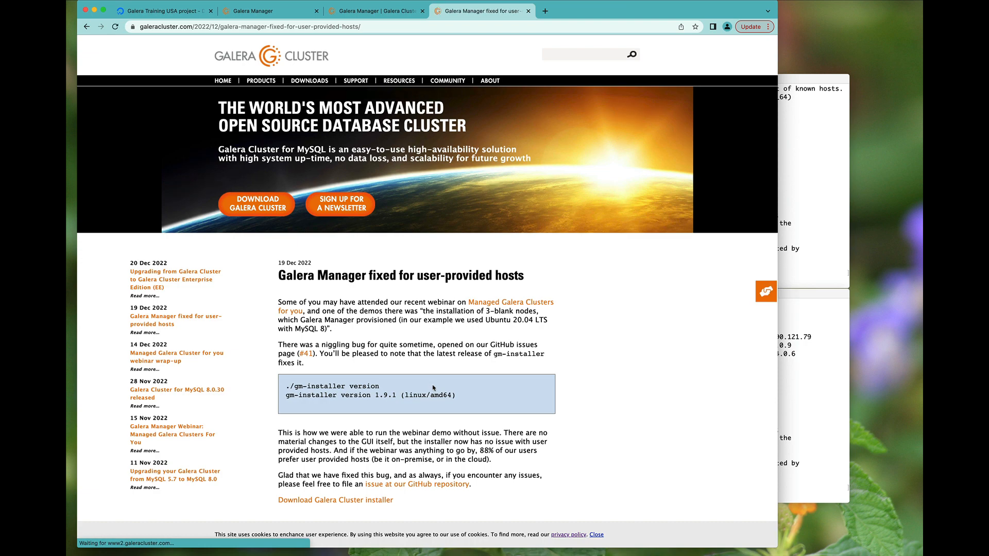
scroll(340, 158, "down", 5)
left_click_drag(274, 153, 309, 242)
left_click(493, 311)
scroll(395, 333, "down", 2)
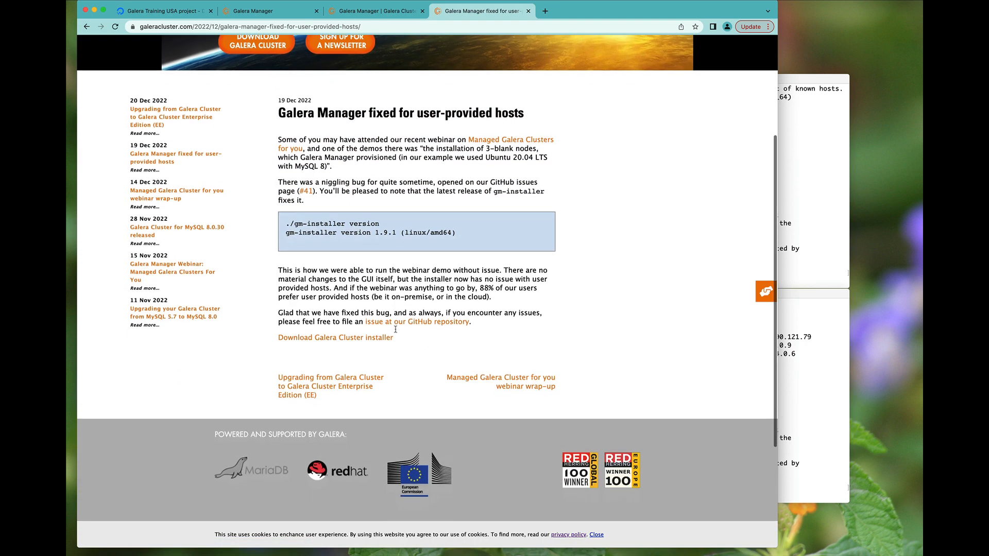
scroll(395, 334, "up", 5)
- Close galera1's deployment log in Galera Manager, then go to the Galera Cluster home page
left_click(376, 11)
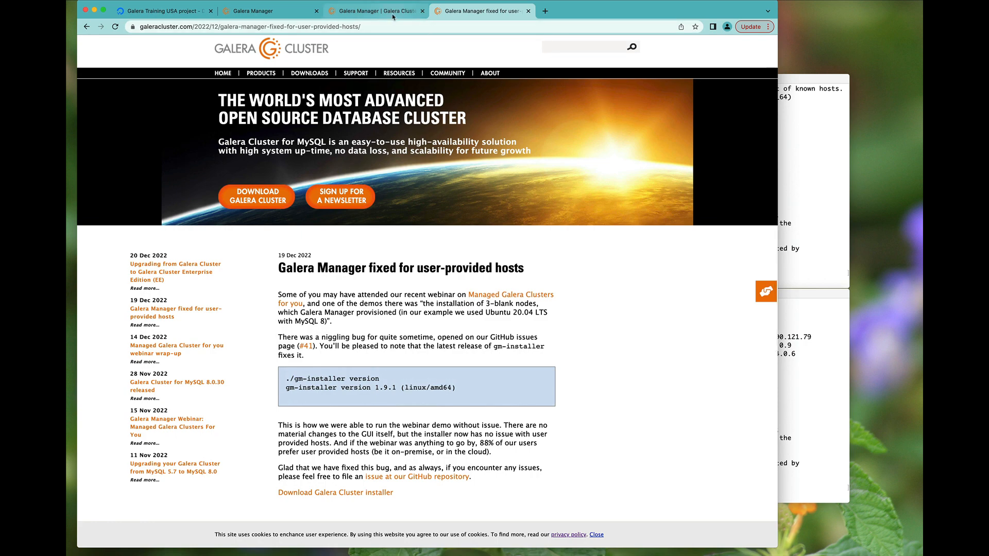
left_click(292, 15)
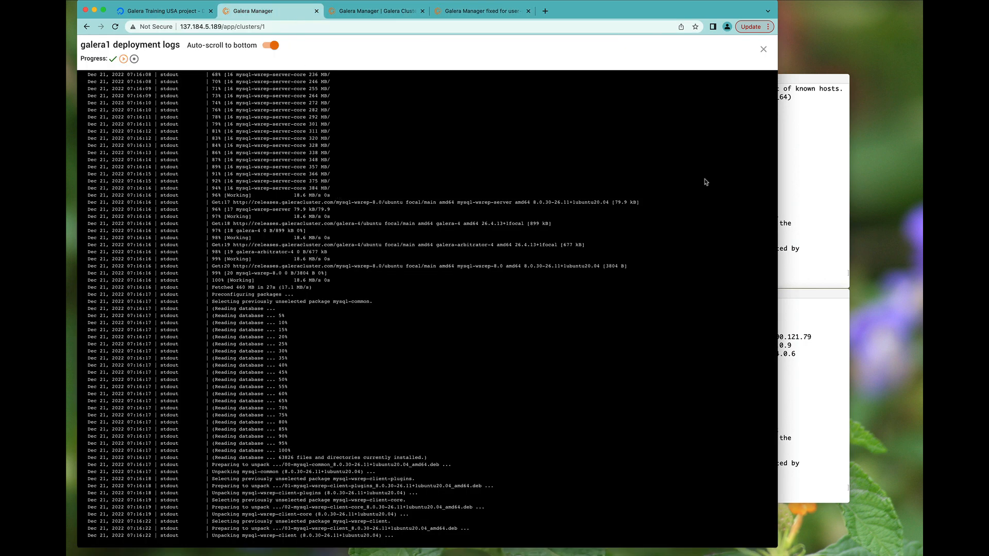
left_click(765, 48)
left_click(479, 11)
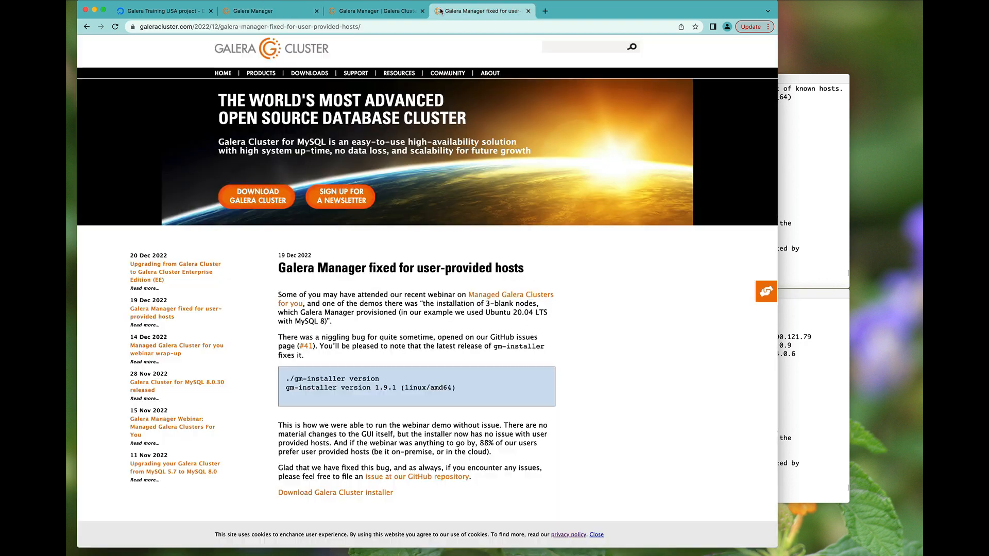
left_click(222, 73)
- Browse the latest blog posts on the home page, then close that tab
scroll(336, 207, "down", 5)
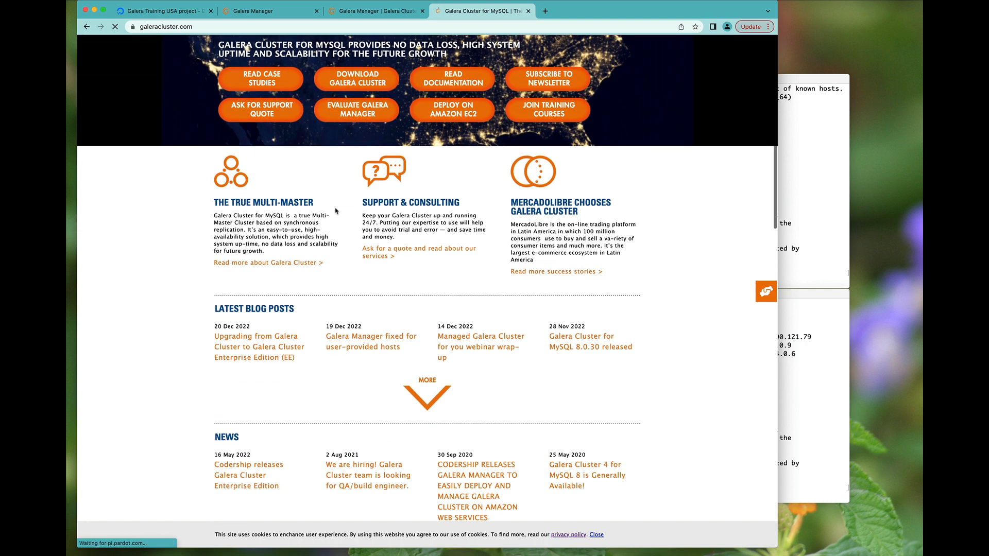
left_click(426, 287)
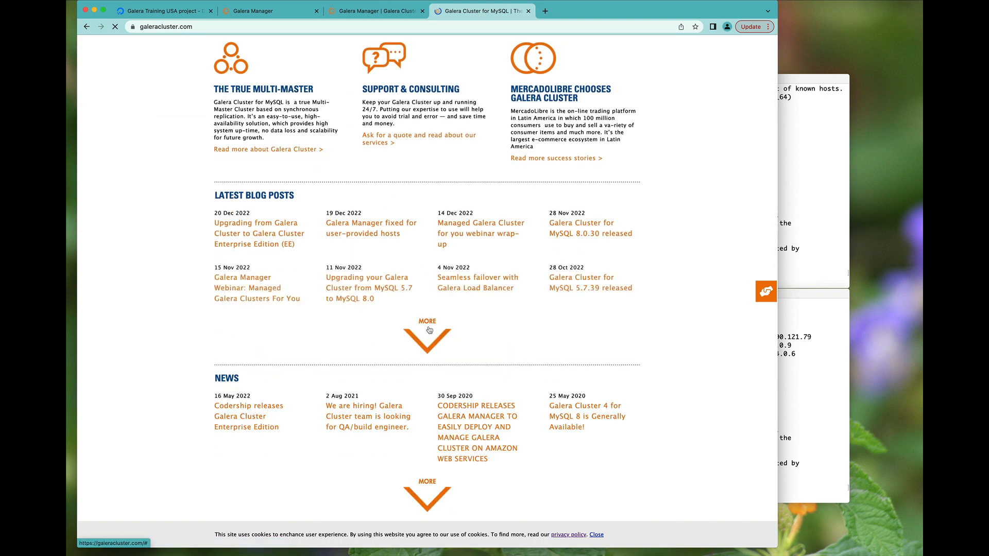
scroll(428, 309, "down", 7)
scroll(429, 330, "down", 2)
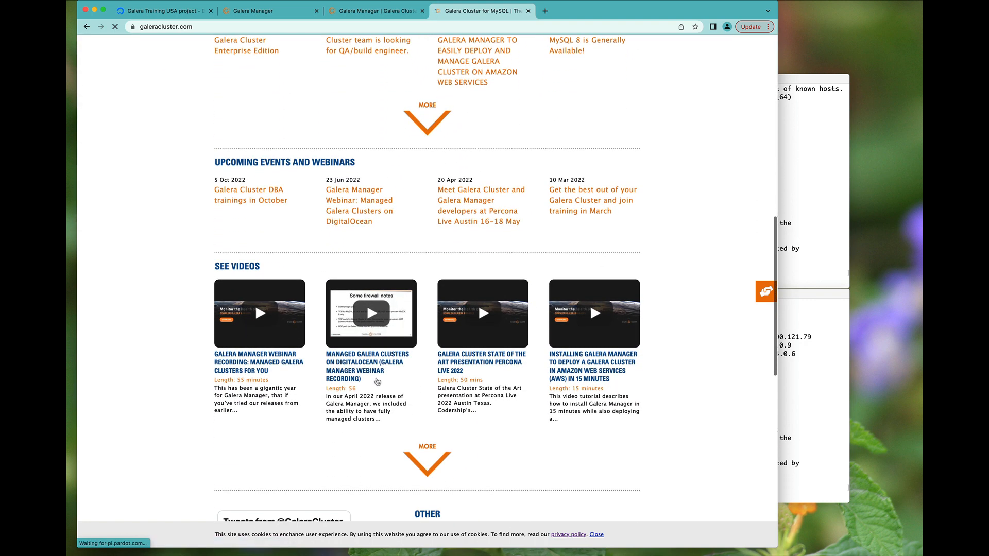
scroll(396, 431, "down", 8)
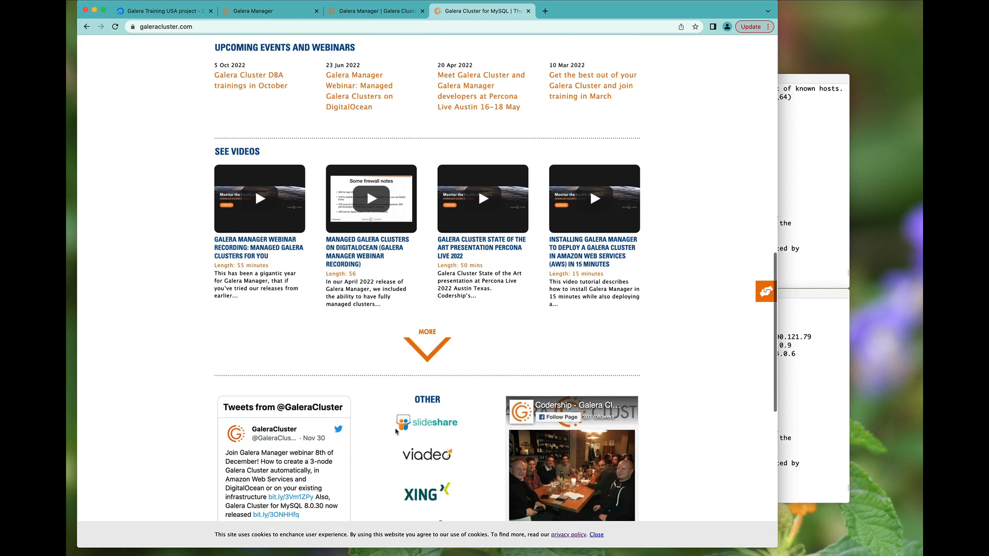
scroll(396, 431, "down", 2)
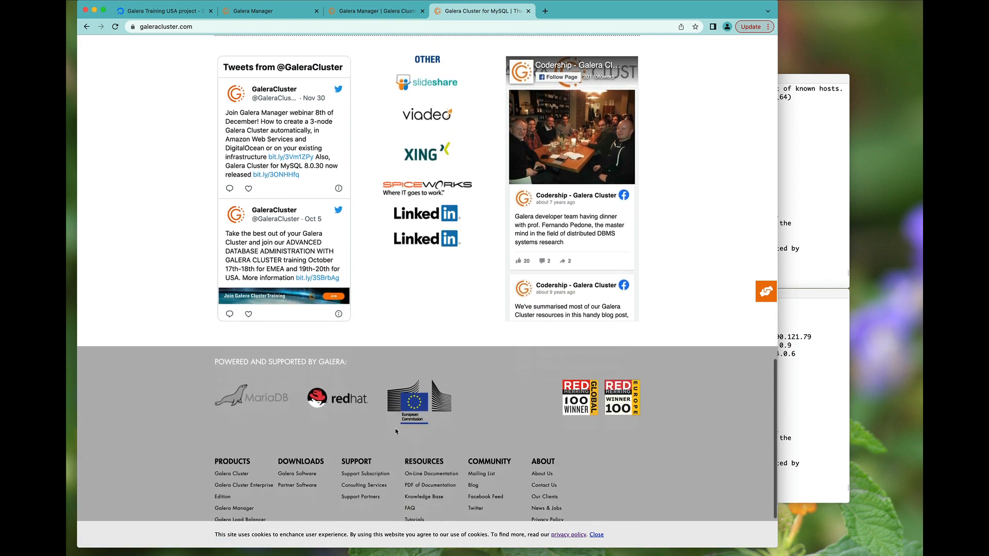
scroll(383, 407, "down", 2)
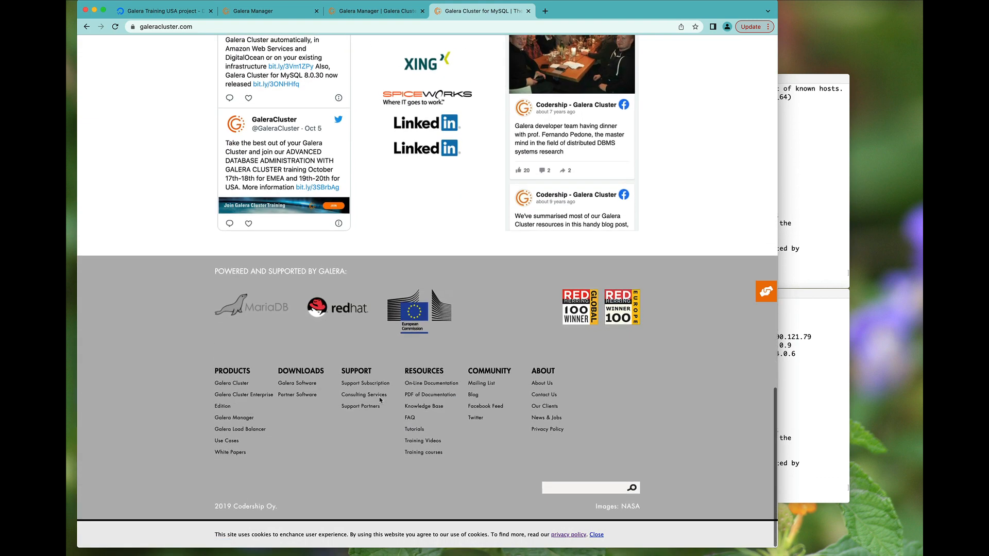
scroll(472, 312, "up", 20)
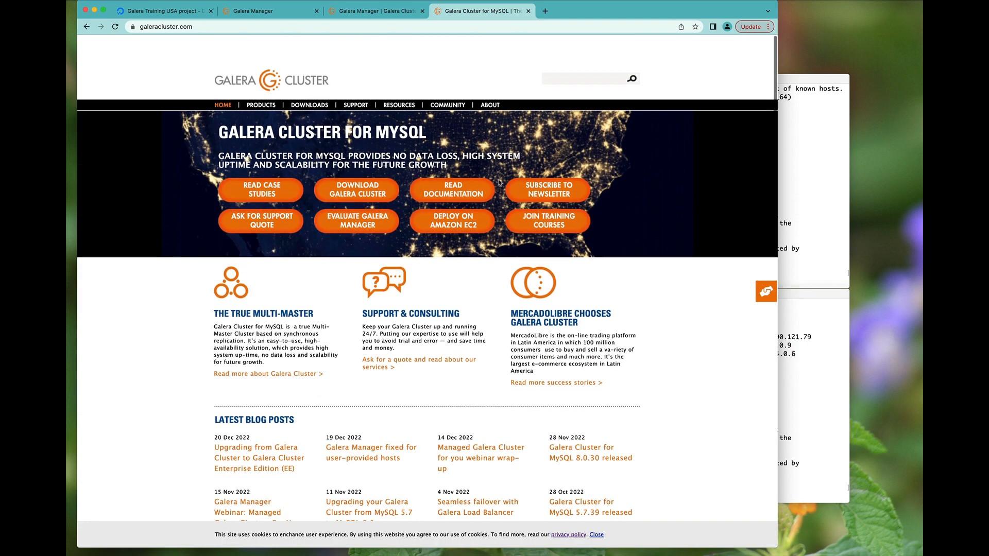
left_click(528, 11)
- Check galera1's deployment log, now unpacking mysql-wsrep-server-core, then bring up the server terminals
left_click(258, 10)
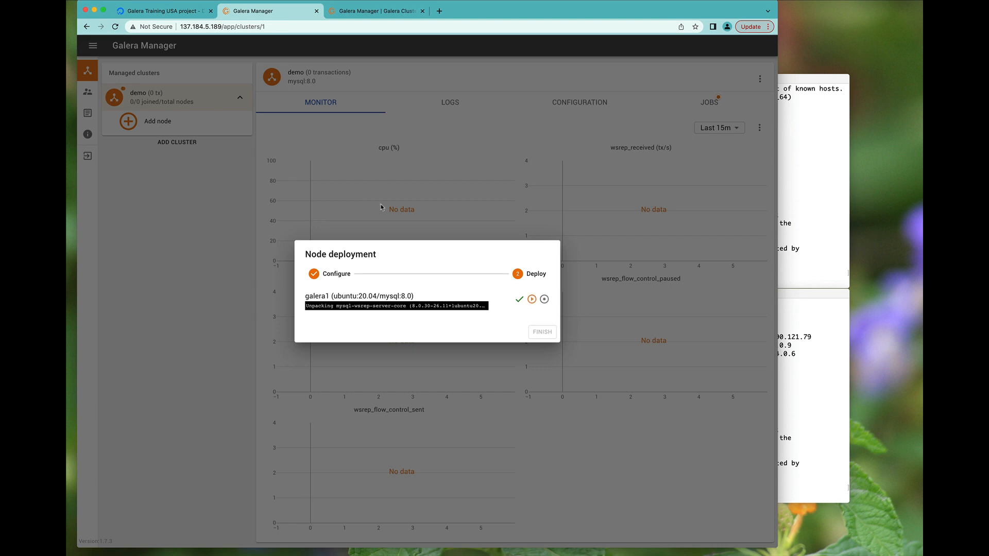
left_click(436, 308)
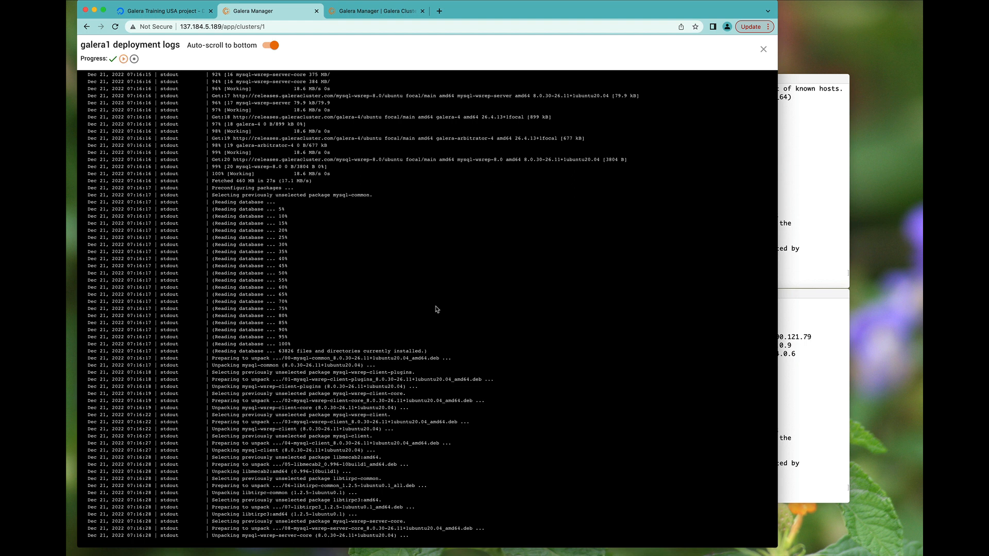
left_click(763, 49)
left_click(814, 209)
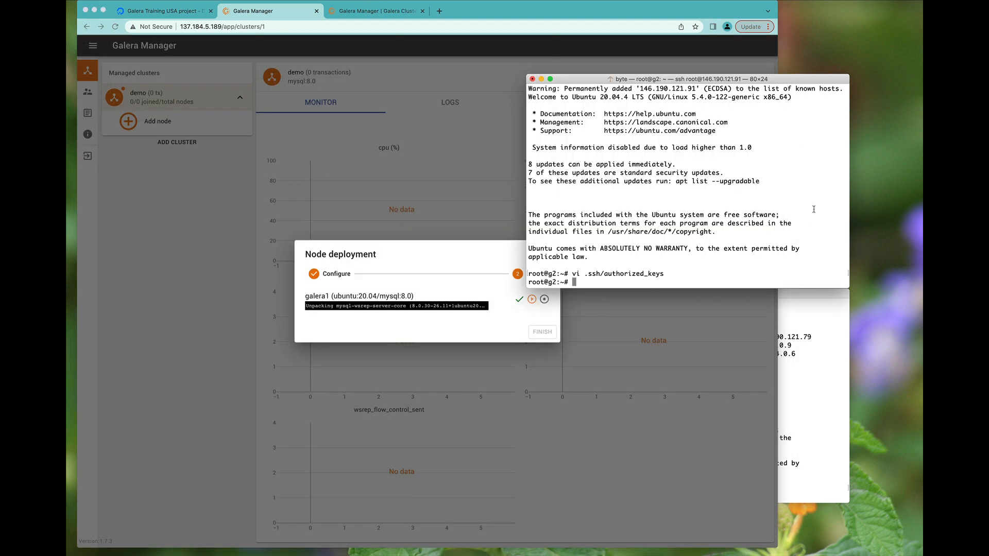
- Rerun mysql on g1 and confirm it fails with ERROR 2002 on the local mysqld socket
key("super+grave")
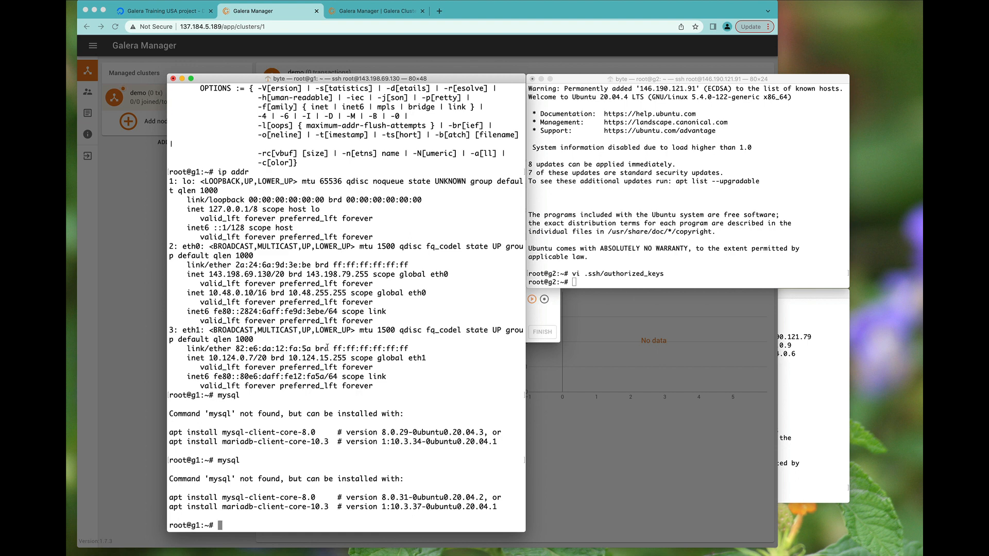
key("Up")
key("Return")
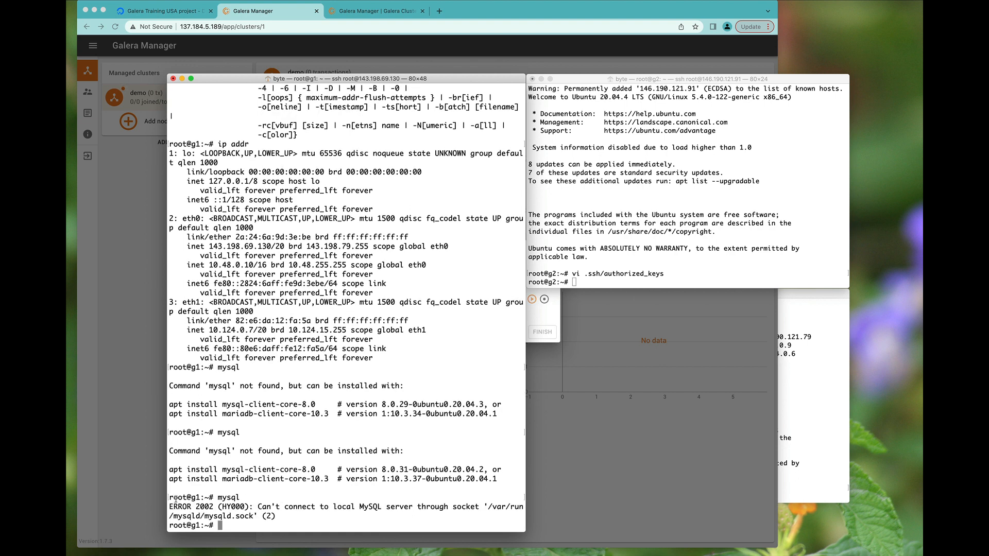
triple_click(206, 506)
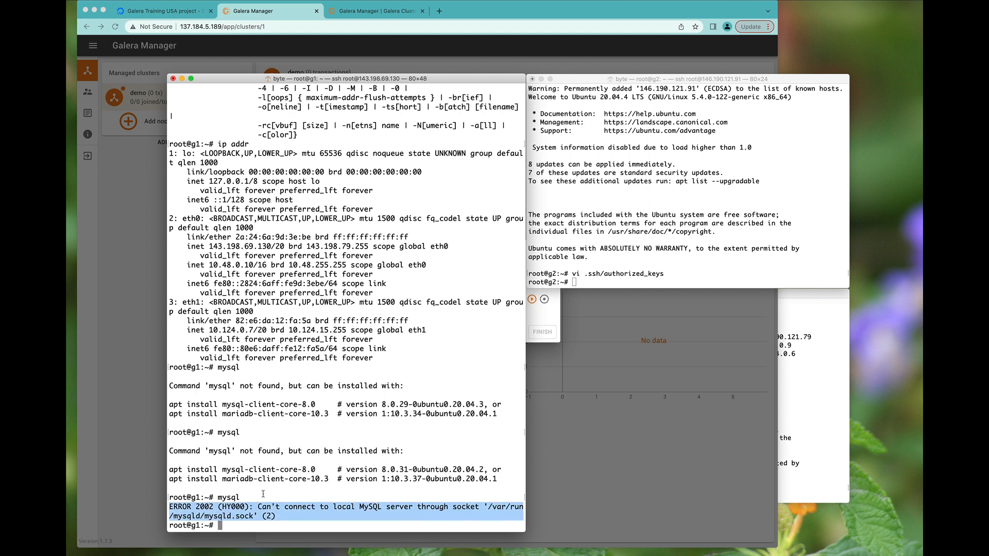
left_click(321, 458)
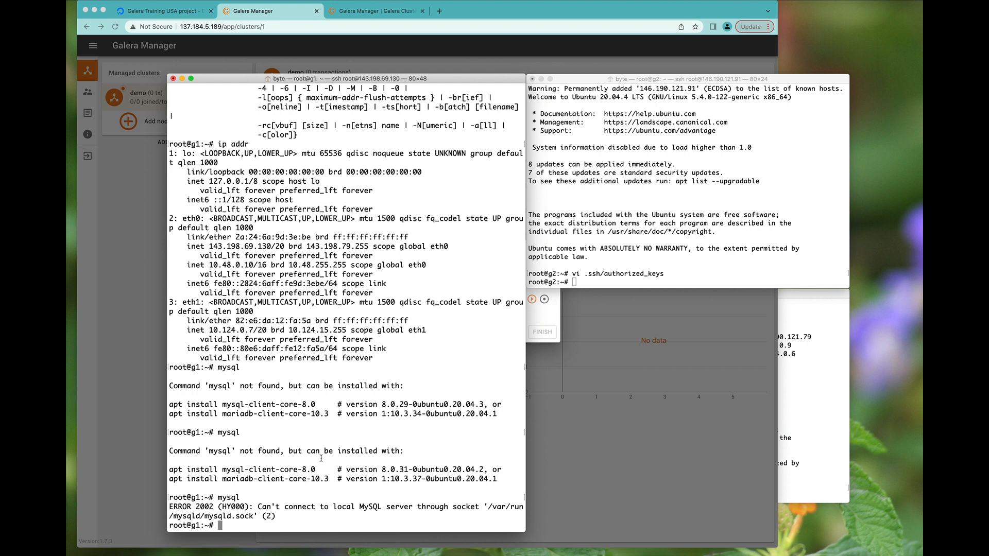
key("super+Tab")
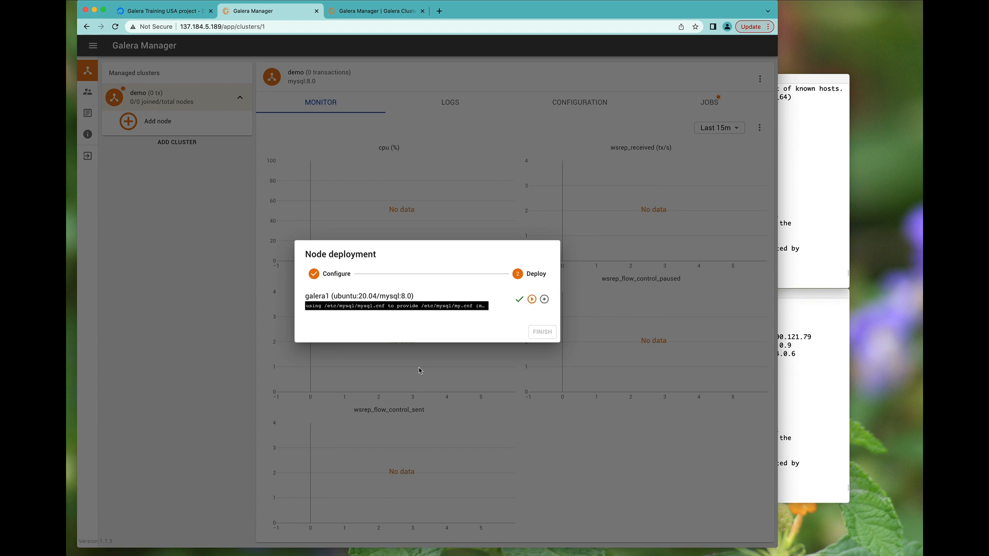
- Follow galera1's deployment log to completion and finish, leaving galera1 SYNCED at 1/1 nodes
mouse_move(534, 303)
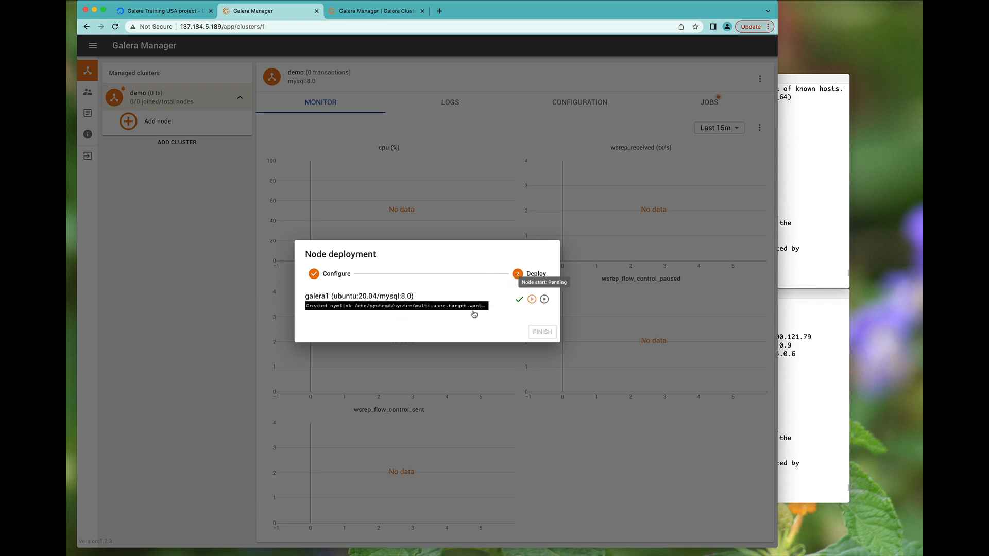
left_click(455, 307)
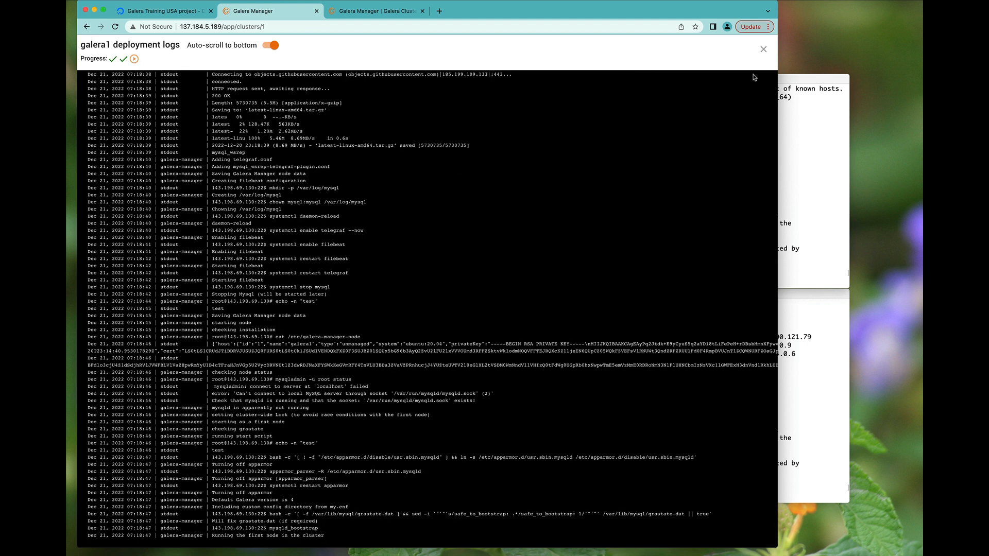
left_click(763, 49)
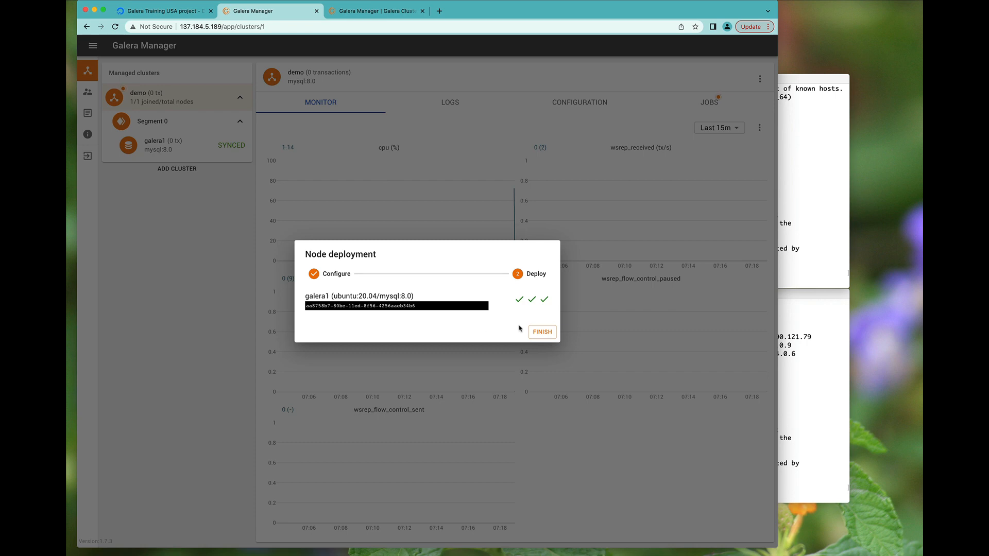
left_click(534, 328)
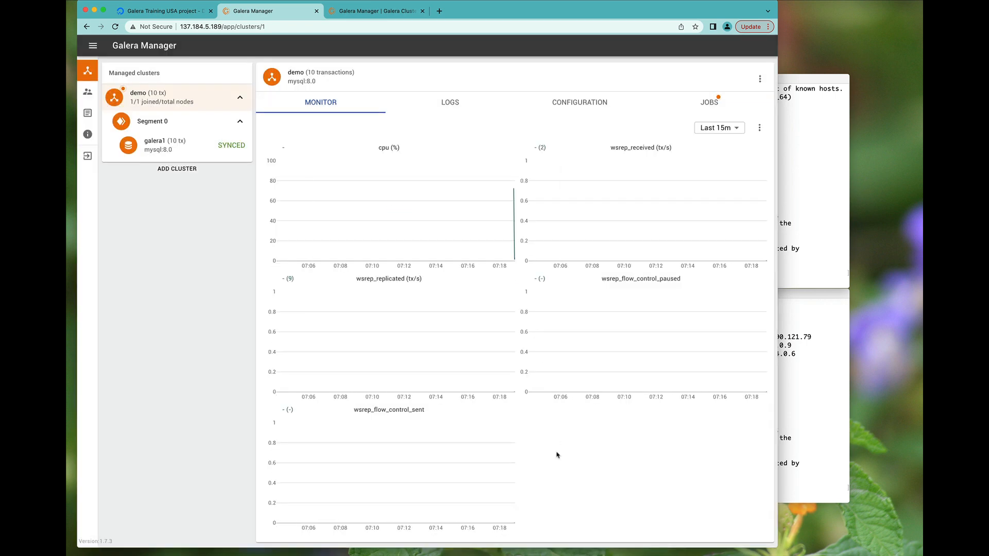
- Open the MySQL monitor on g1 and run show processlist;
key("super+Tab")
type("mysql")
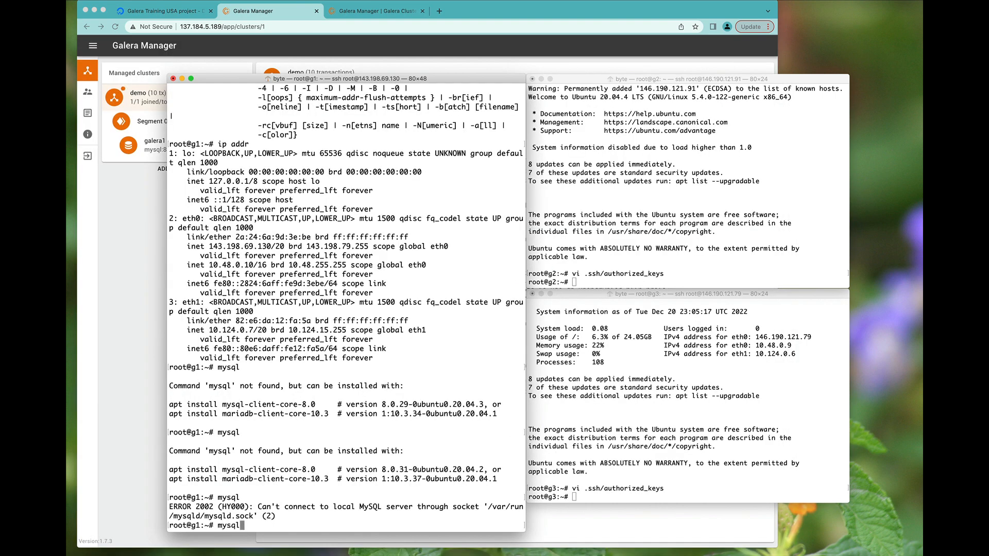
key("Return")
type("sh")
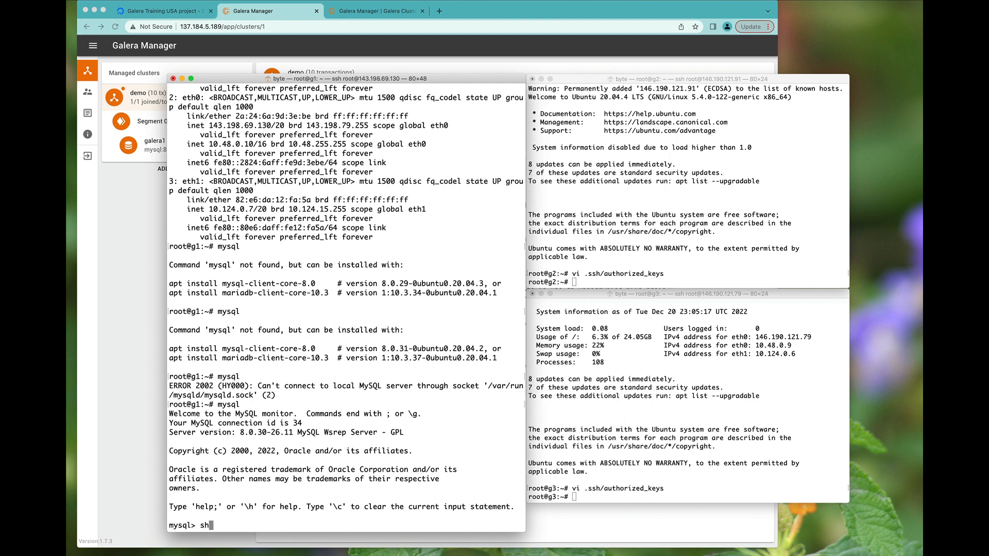
type("ow processlist;")
key("Return")
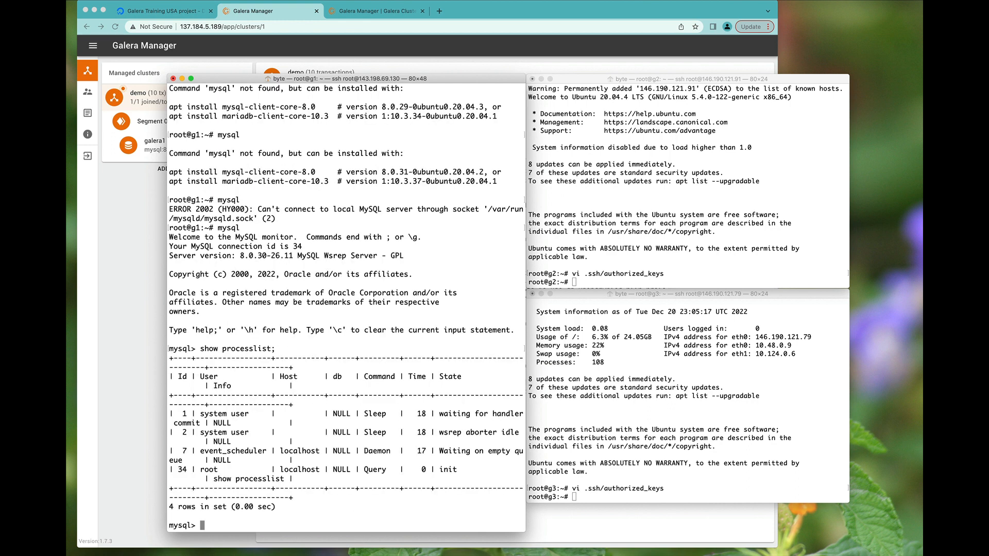
- Open an SSH Terminal to galera1 from its node page actions menu
key("super+Tab")
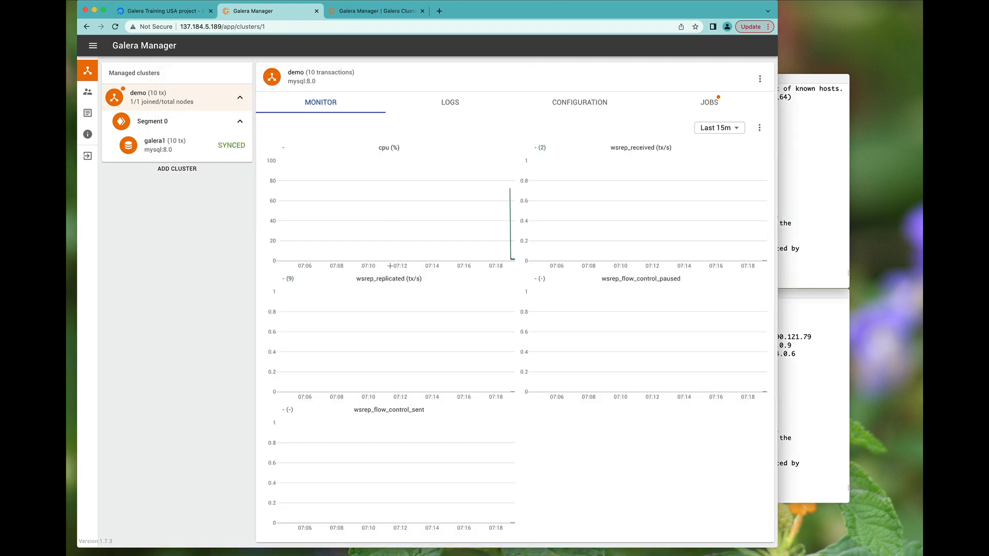
left_click(196, 150)
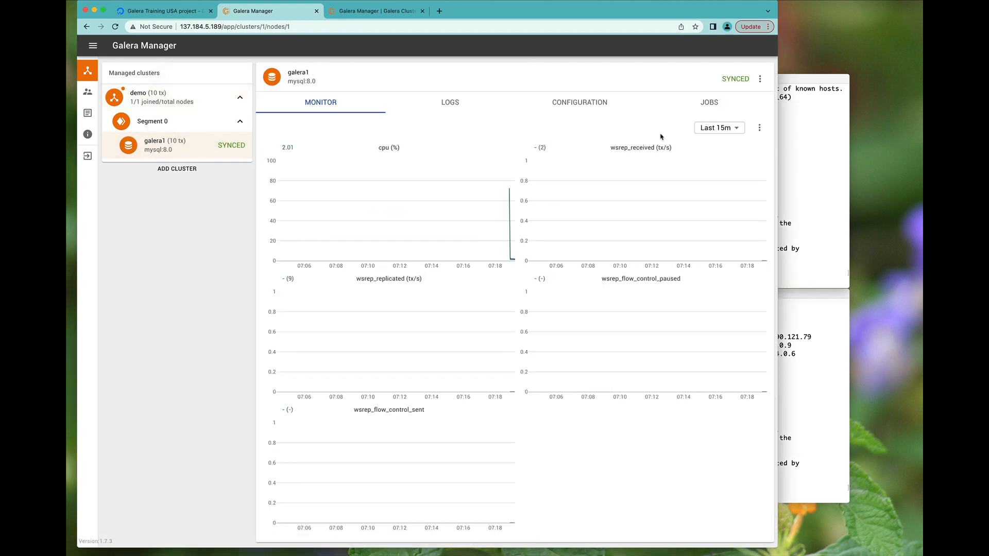
left_click(760, 78)
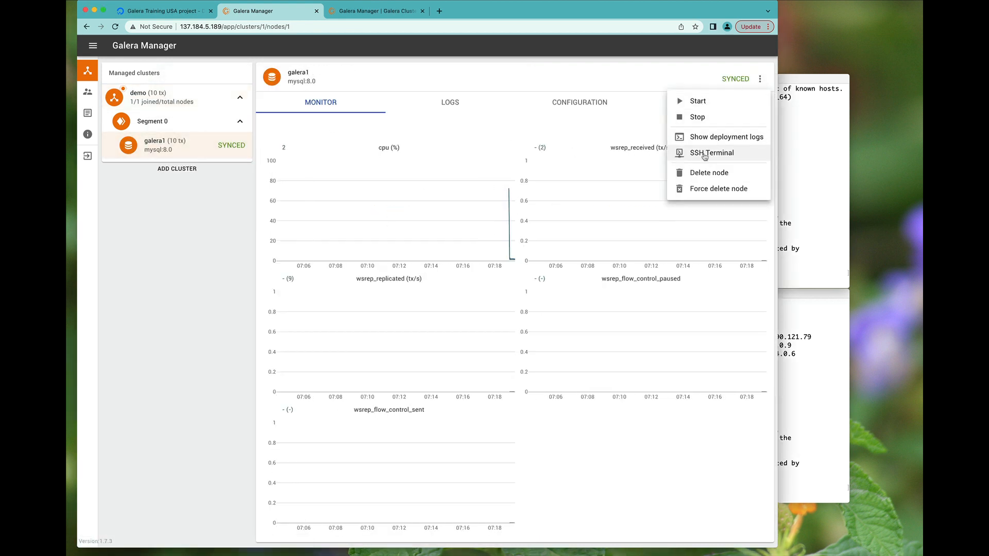
left_click(704, 154)
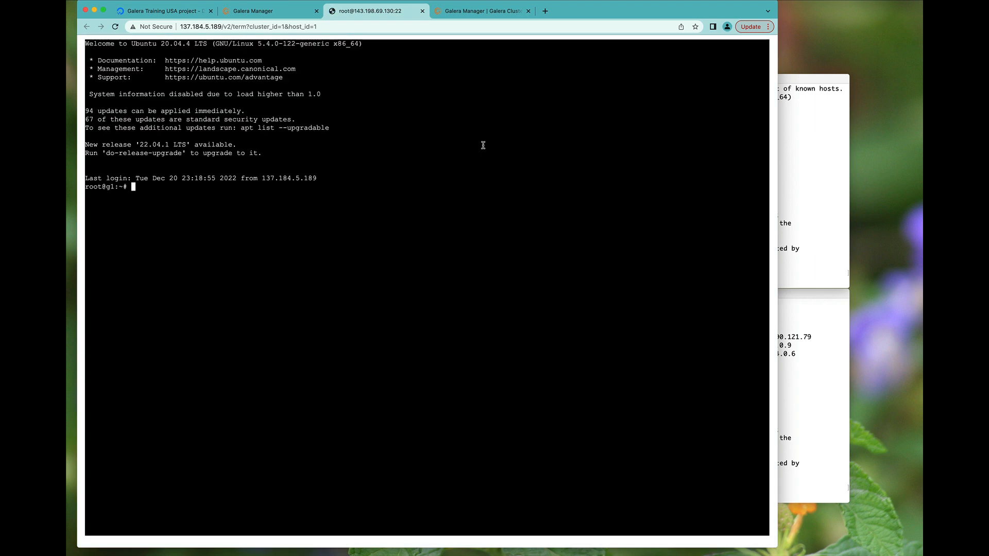
- Run show processlist; in galera1's web terminal and compare its connections with g1's
type("mysql")
key("Return")
type("sho")
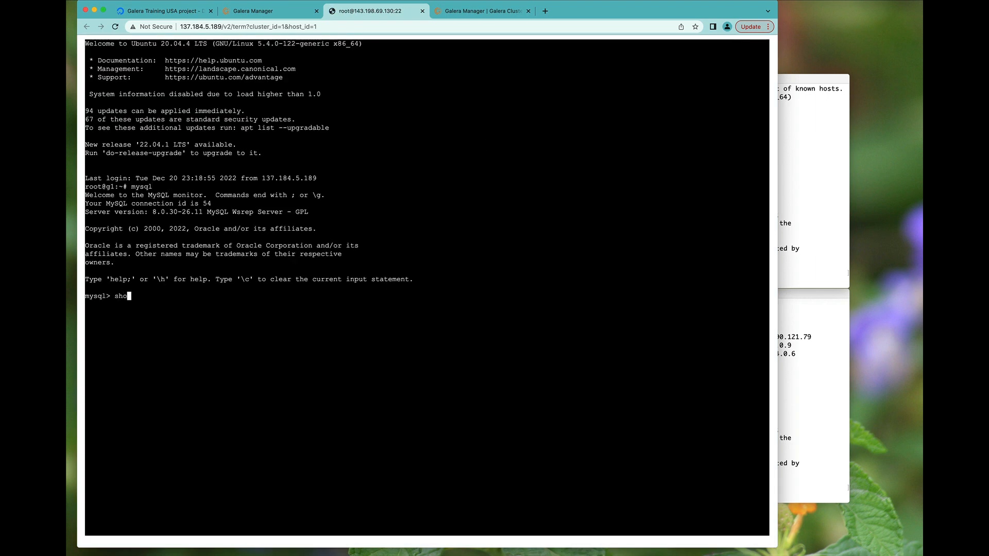
type("w processlist;")
key("Return")
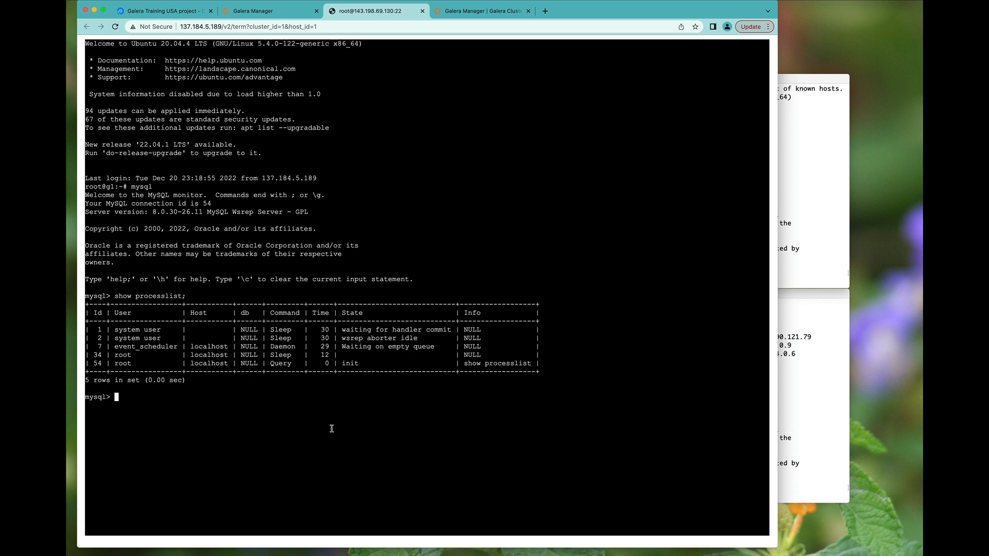
key("super+Tab")
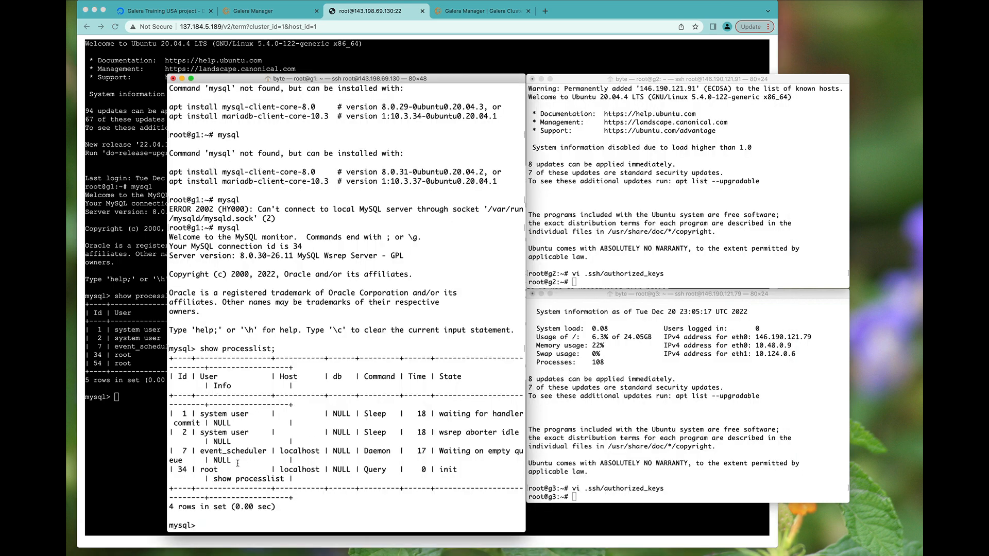
triple_click(219, 469)
key("super+Tab")
double_click(95, 364)
triple_click(94, 364)
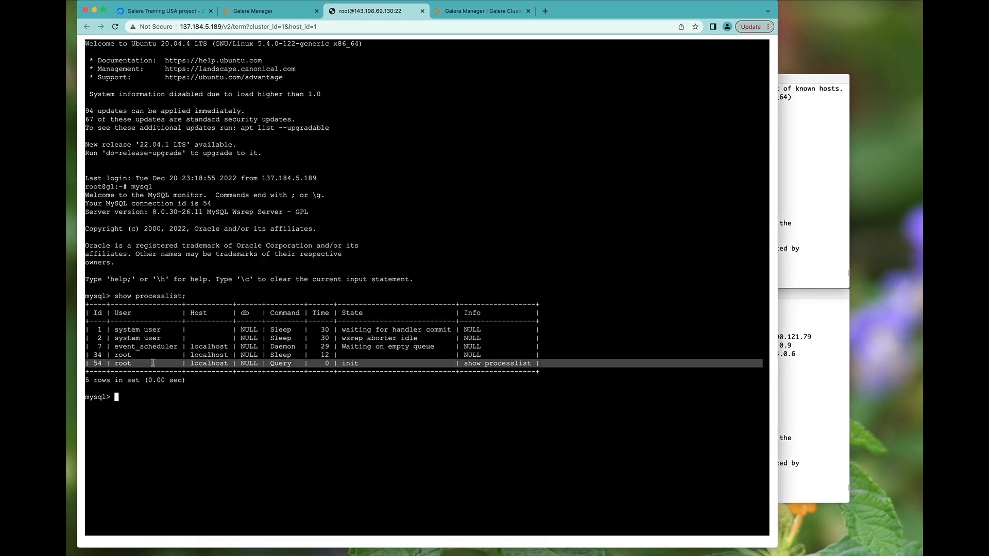
left_click(229, 371)
- List the databases and run create database demo; on galera1
type("show databases;")
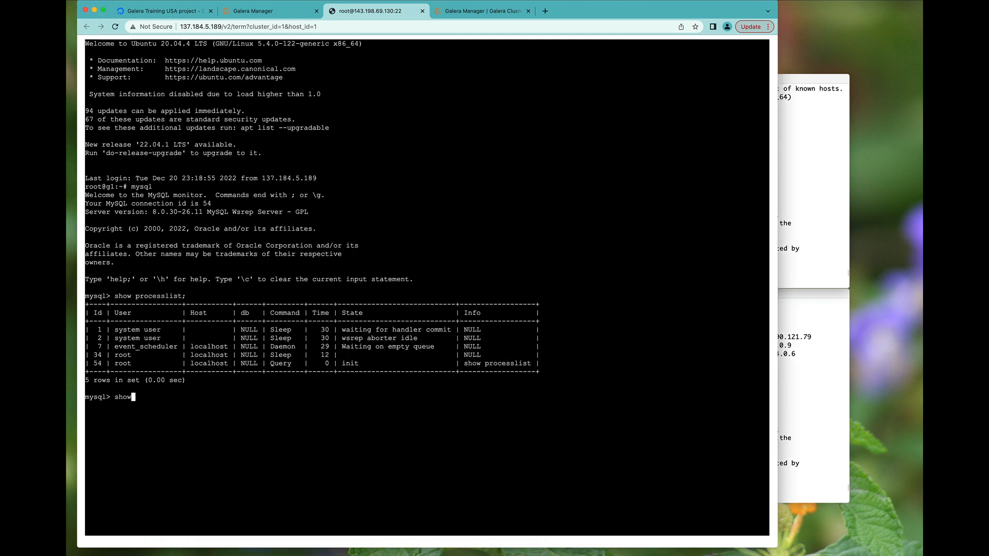
key("Return")
type("crea")
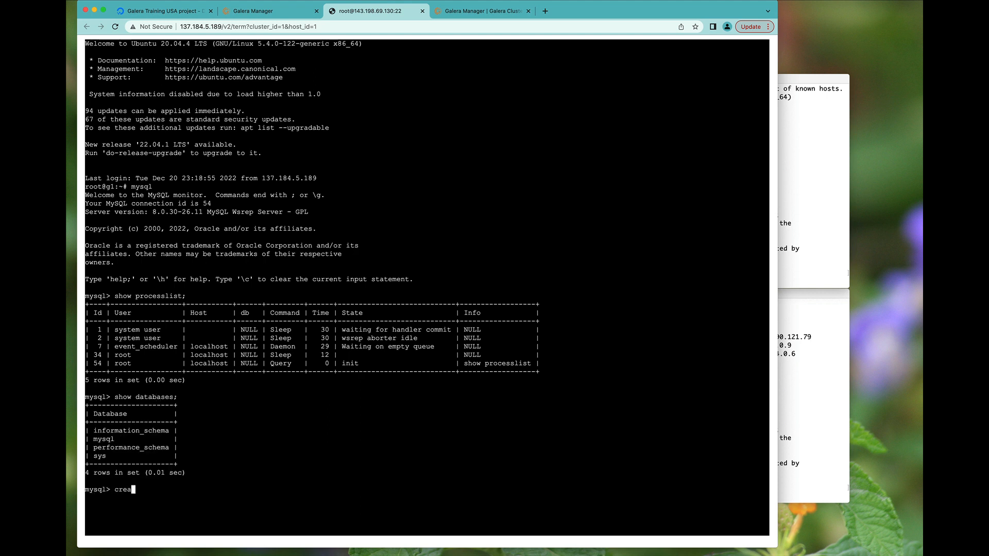
type("te database demo;")
key("Return")
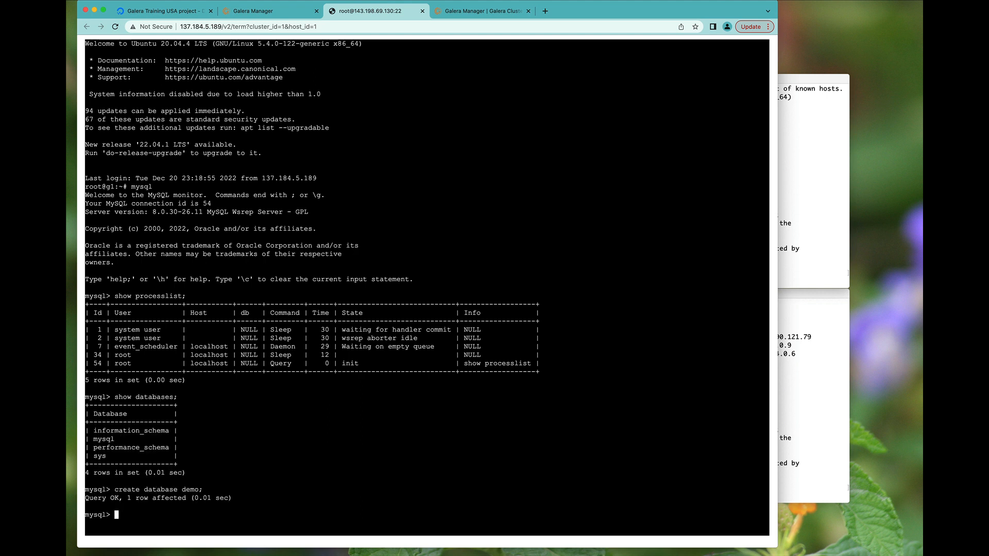
left_click(265, 11)
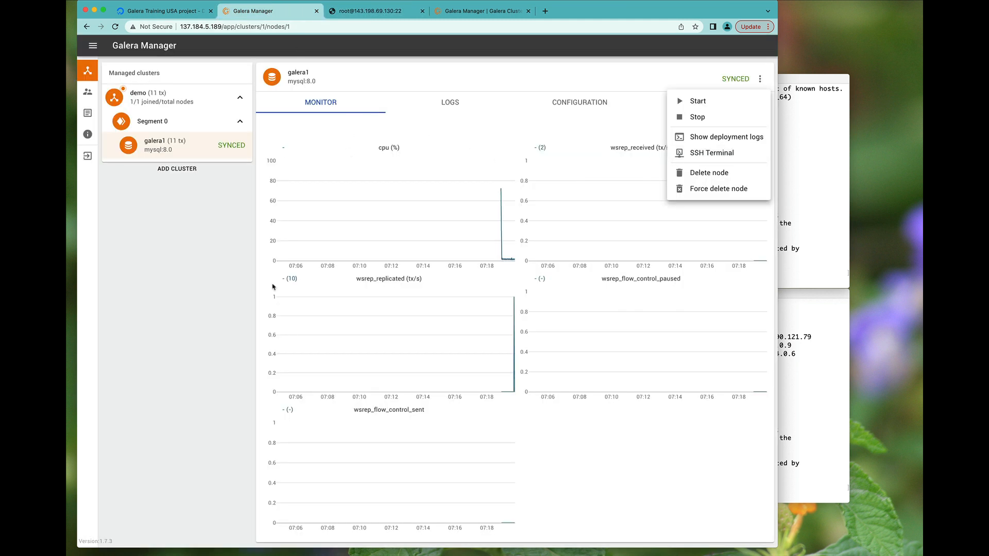
- Start adding a node to the demo cluster, naming it galera2
left_click(227, 277)
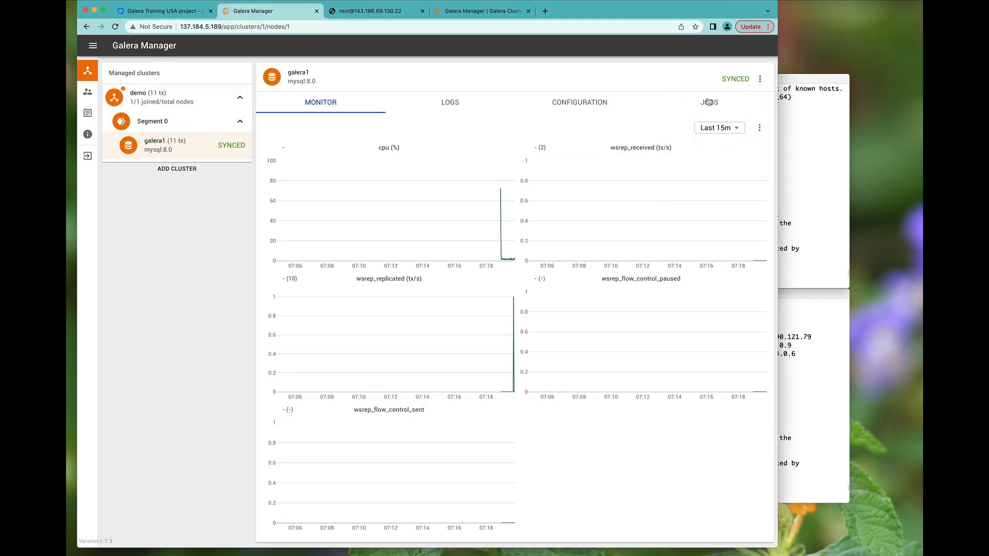
left_click(179, 105)
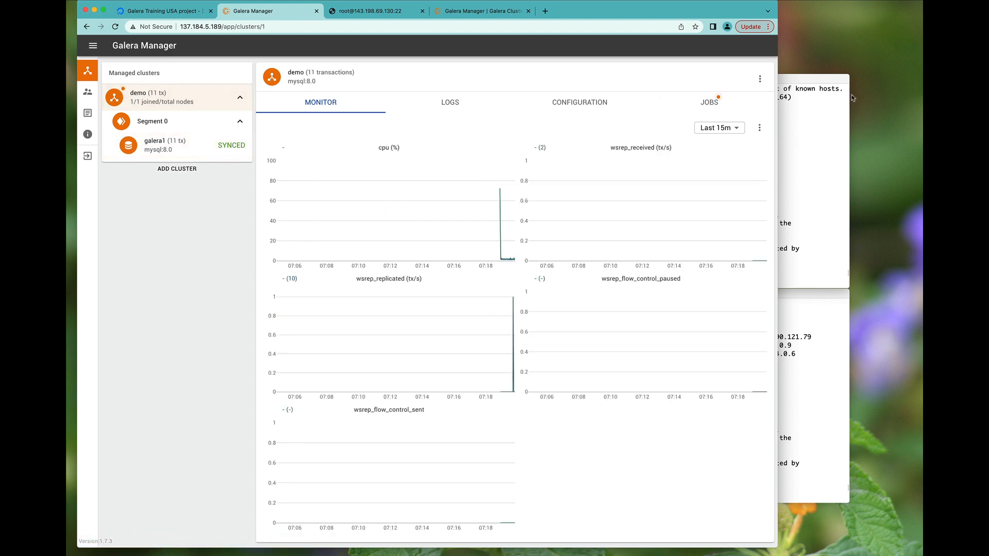
left_click(760, 79)
left_click(723, 105)
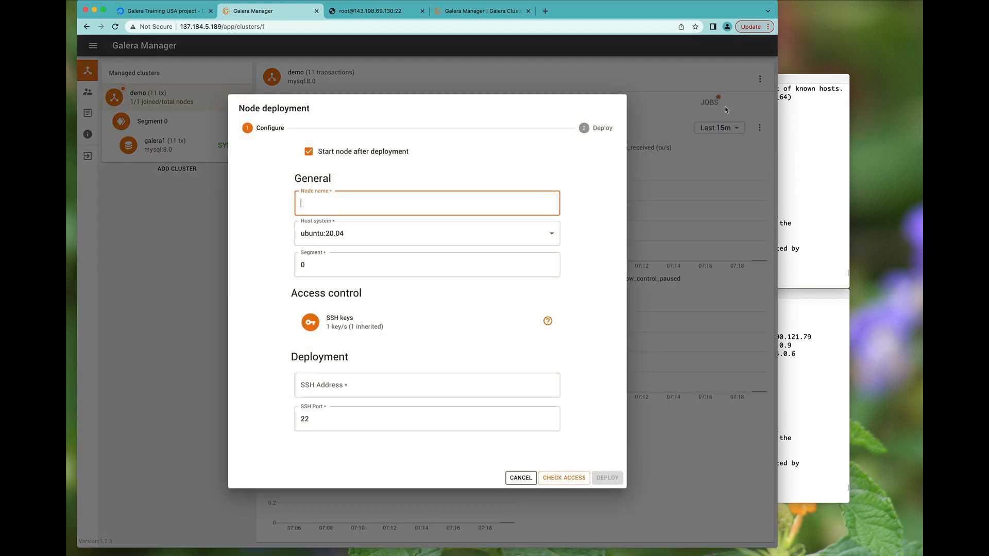
type("galera2")
- Fill in SSH address 146.190.121.91, g2's public IP from ip addr
left_click(825, 186)
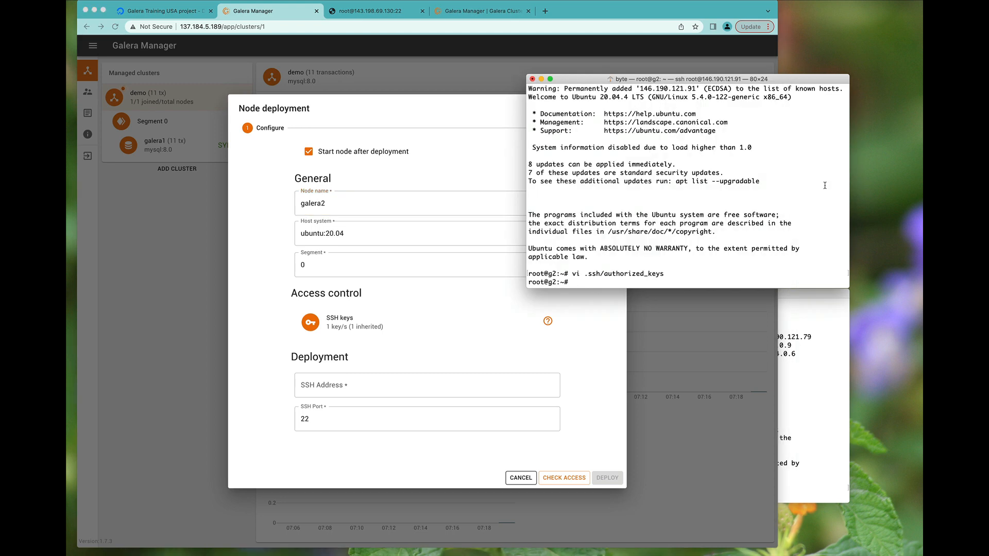
type("ip addr")
key("Return")
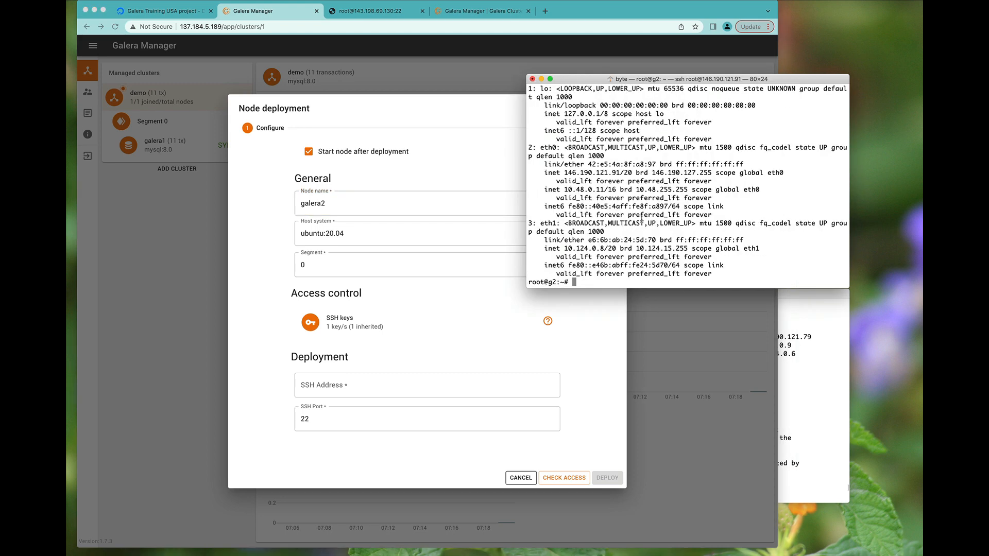
left_click_drag(566, 172, 621, 172)
key("super+c")
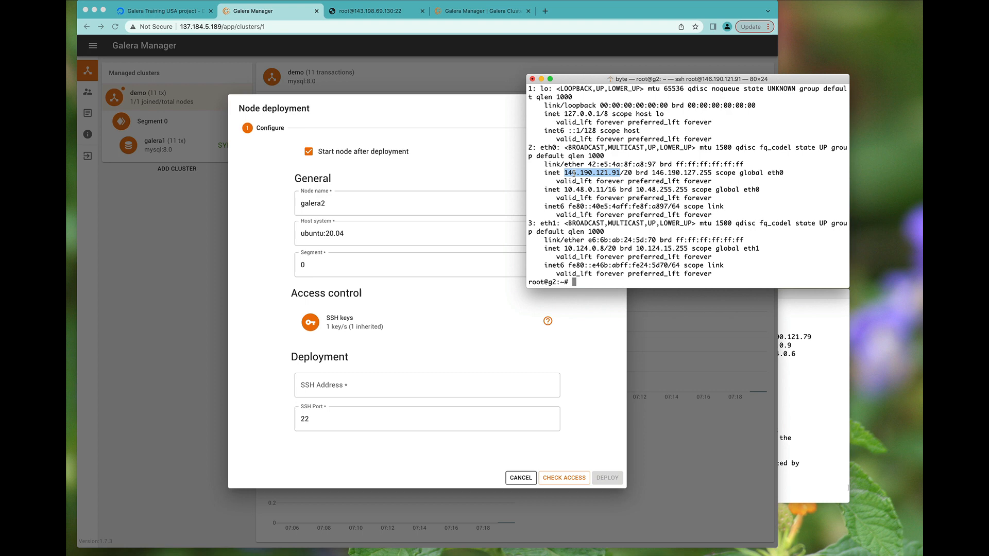
left_click(335, 306)
left_click(332, 386)
key("super+v")
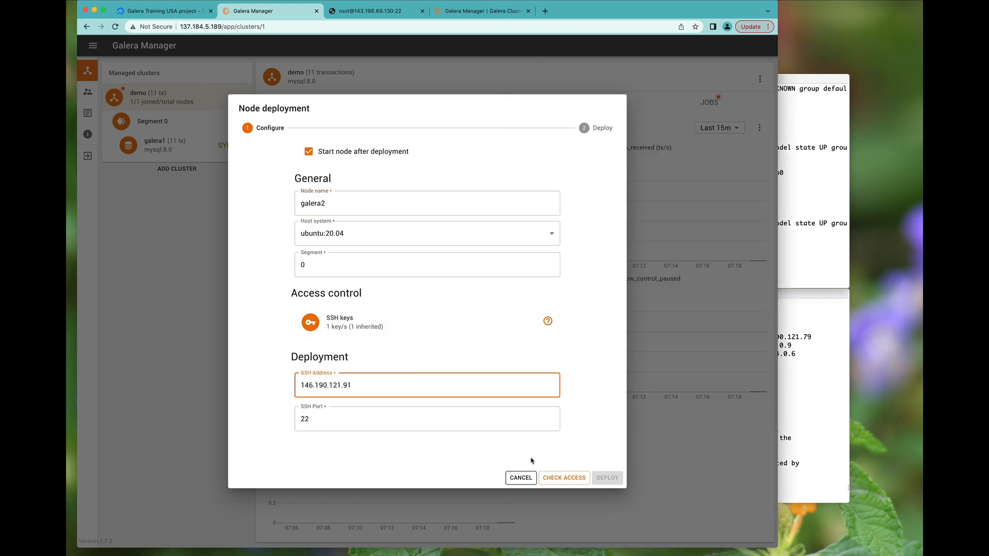
- Pass the SSH access check for 146.190.121.91 and launch galera2's deployment
left_click(552, 479)
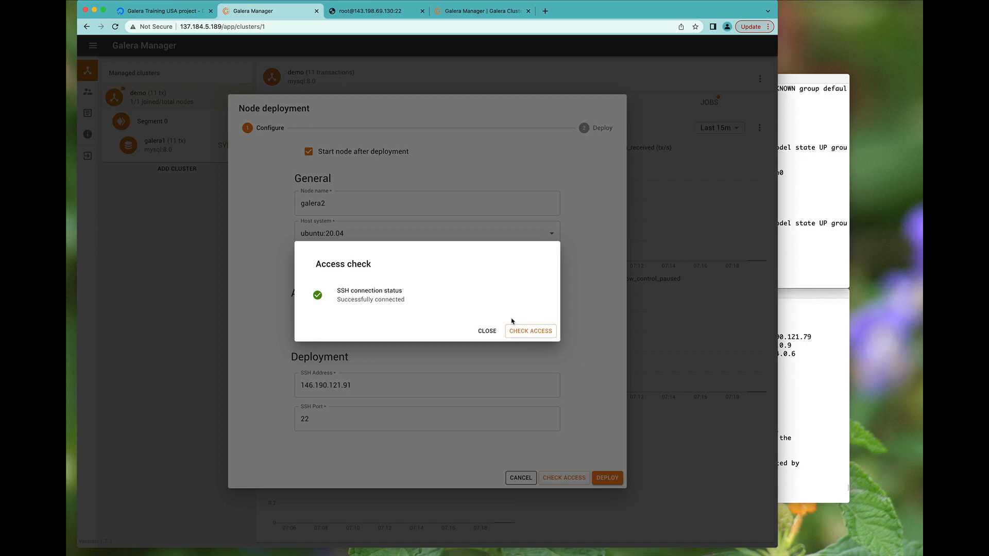
left_click(486, 331)
left_click(605, 478)
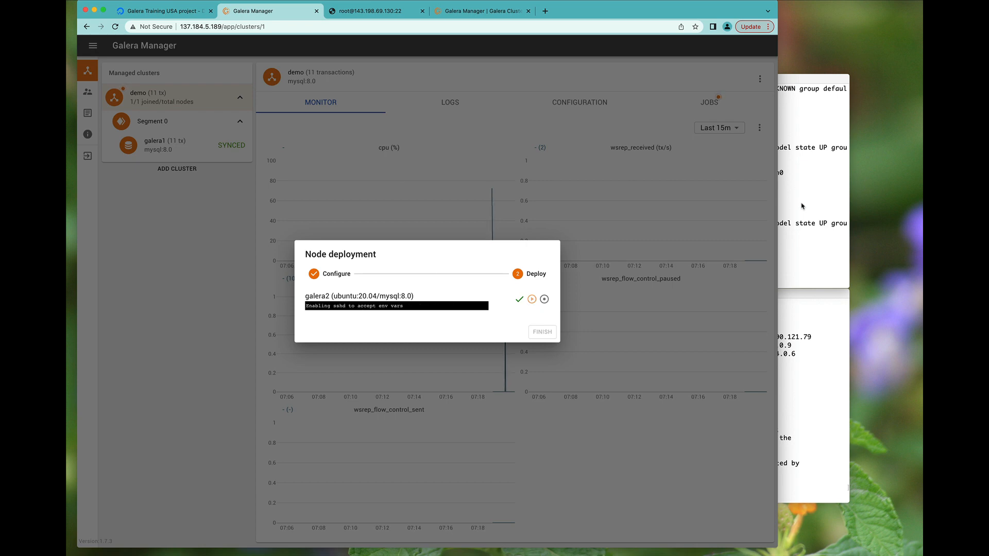
left_click(370, 11)
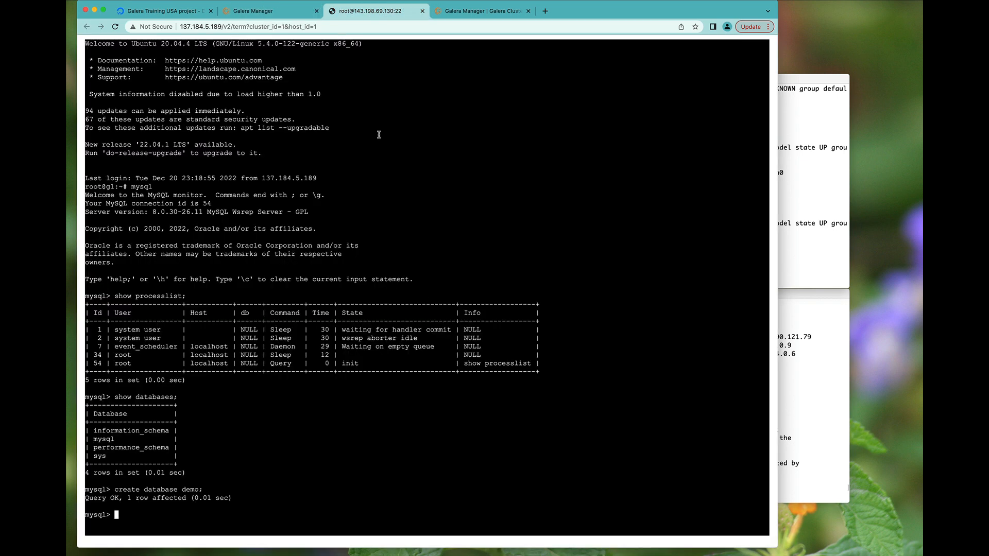
- Query wsrep_cluster_size on galera1's web terminal and on g1, confirming a size of 1
type("show status like 'wsrep_cluste")
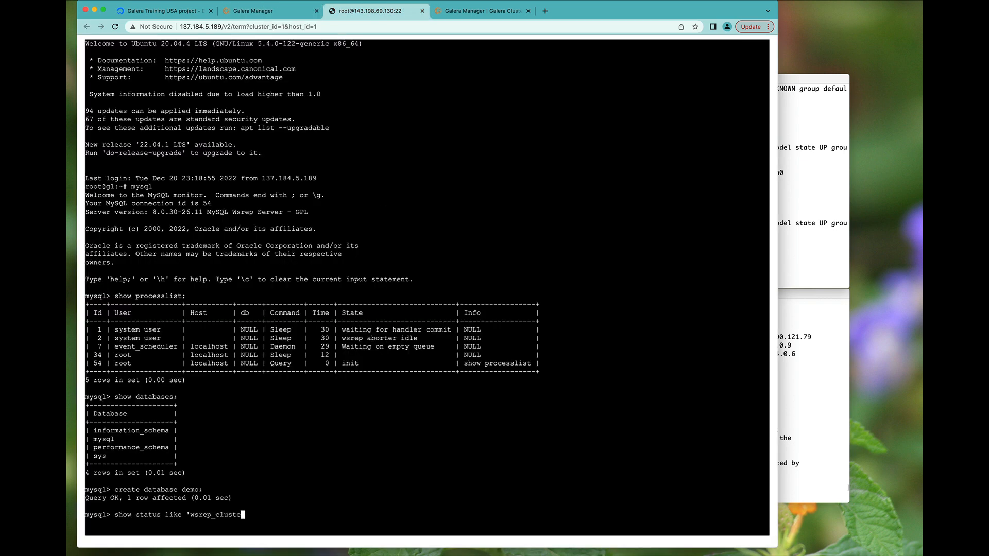
type("r_size';")
key("Return")
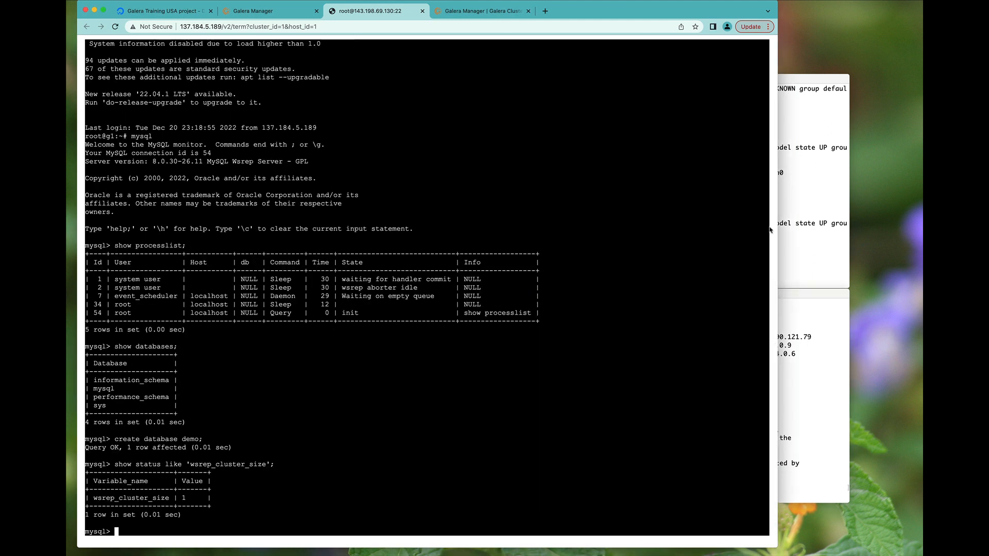
left_click(799, 234)
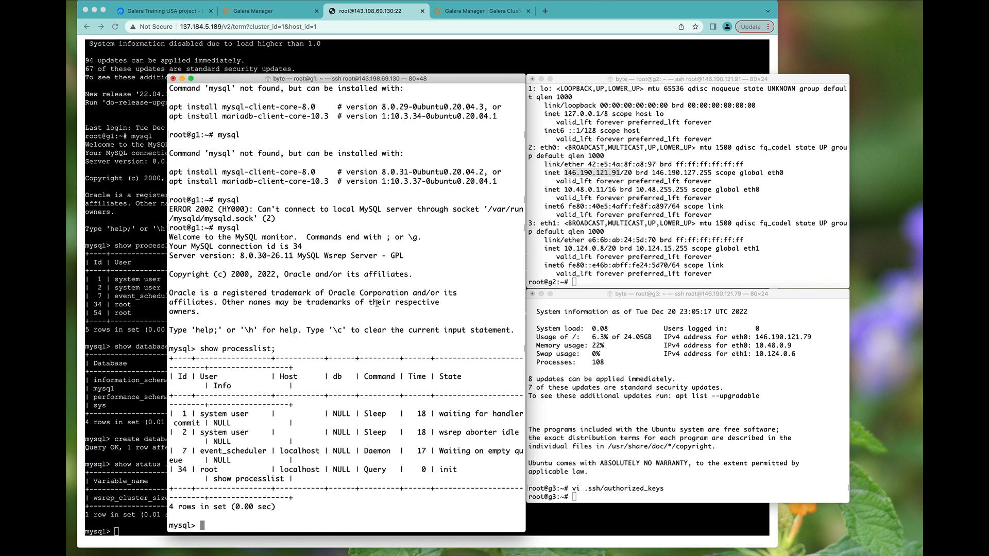
type("show status like 'wsrep_cluste")
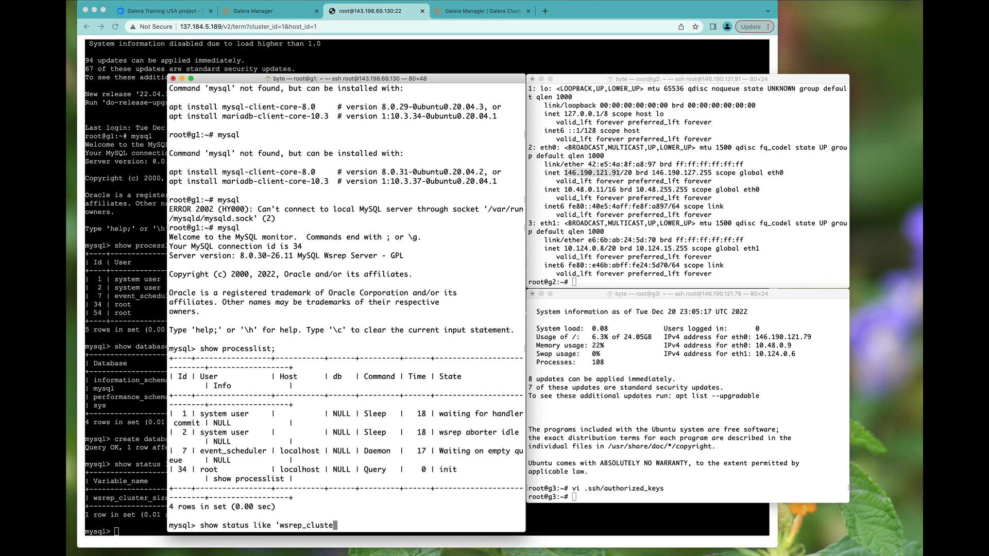
type("r_size';")
key("Return")
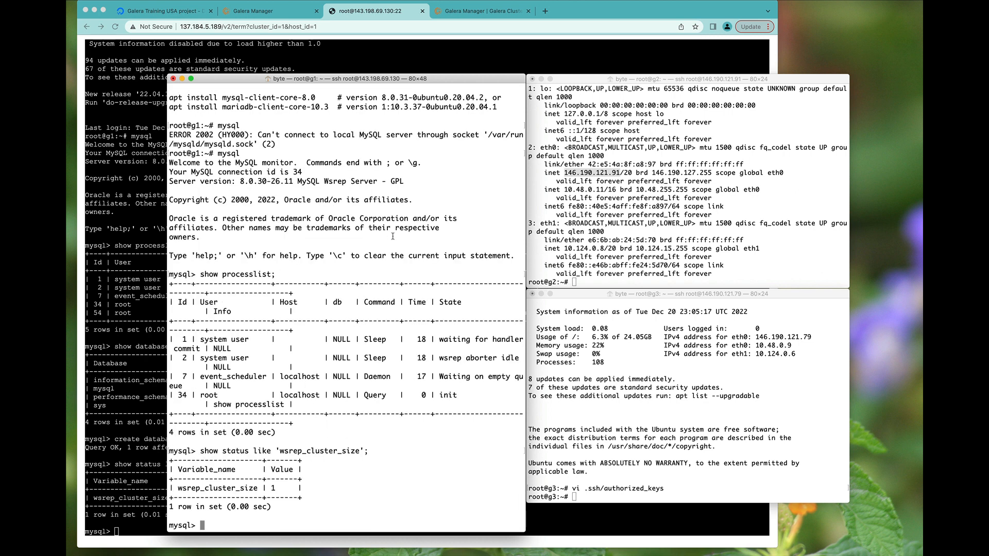
left_click(317, 65)
left_click(268, 10)
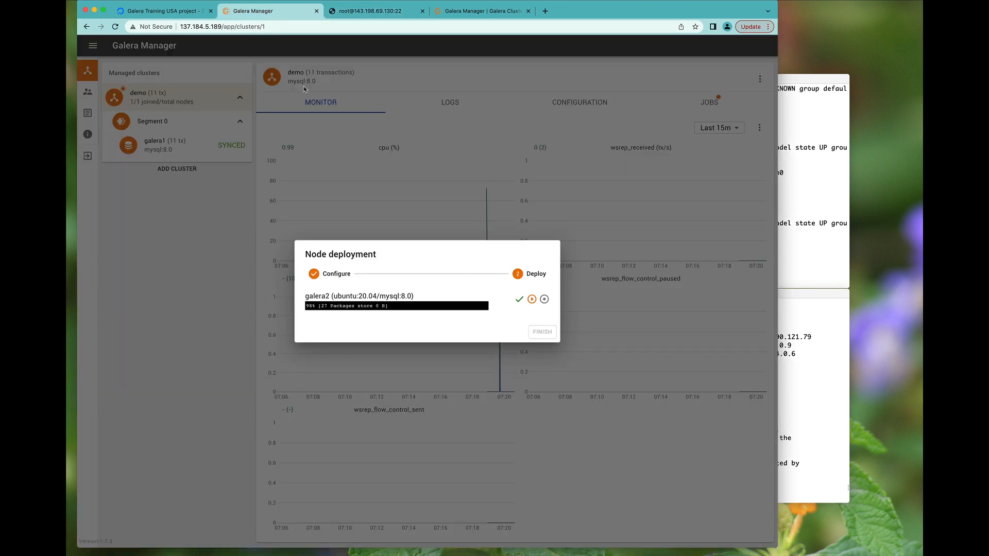
- Check the full galera2 deployment log, now unpacking libcurl4, then close it
left_click(346, 305)
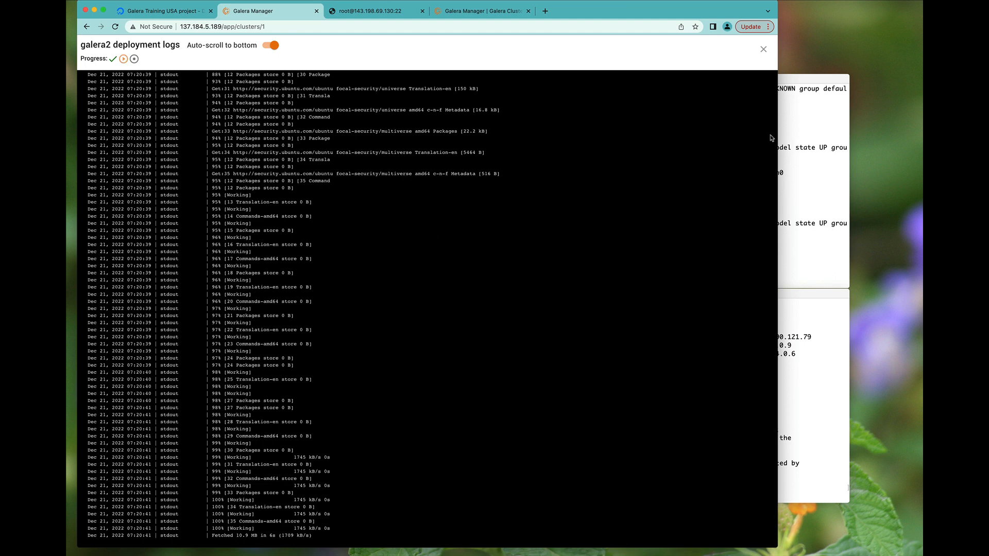
left_click(761, 52)
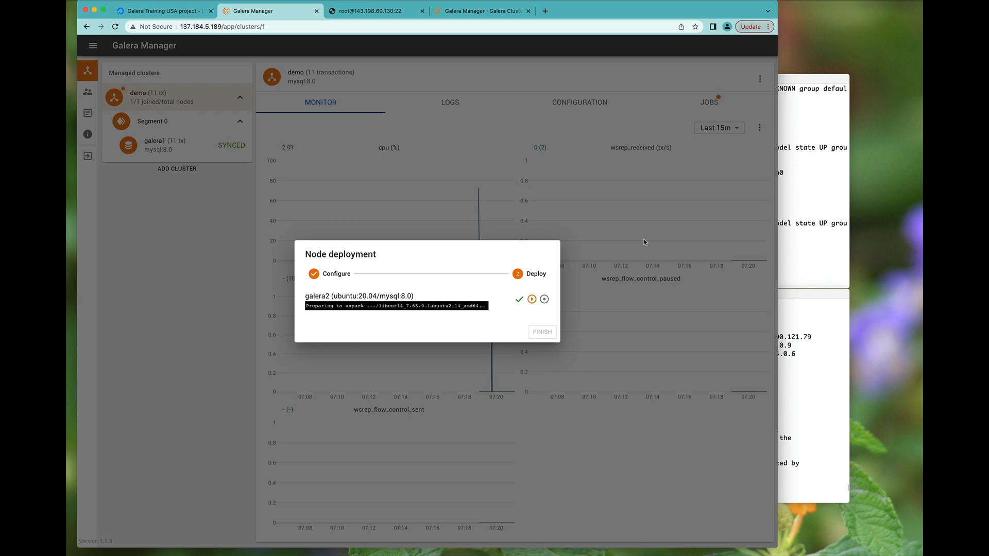
- Quit the MySQL client on g1, move to /etc/mysql, and print my.cnf
key("super+Tab")
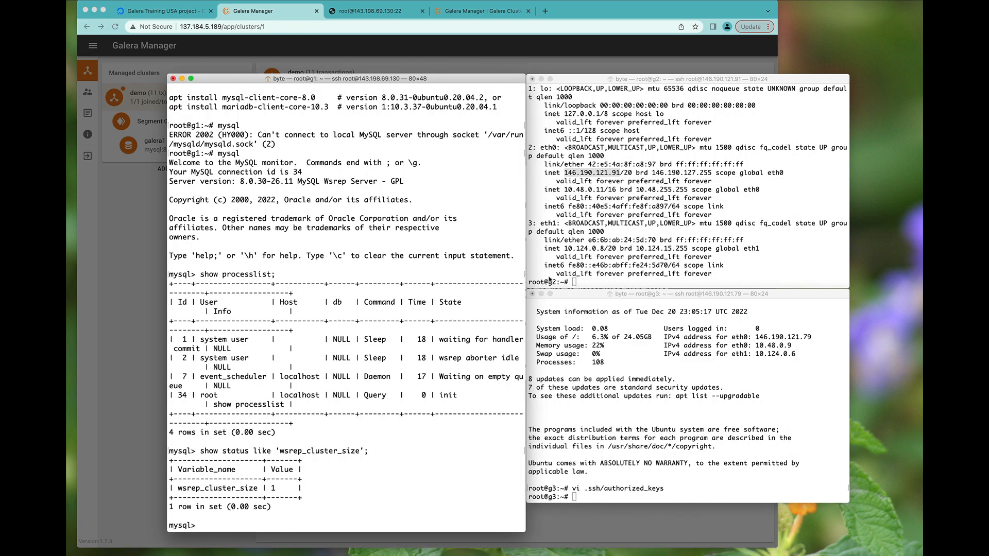
type("\\q")
key("Return")
type("cd ")
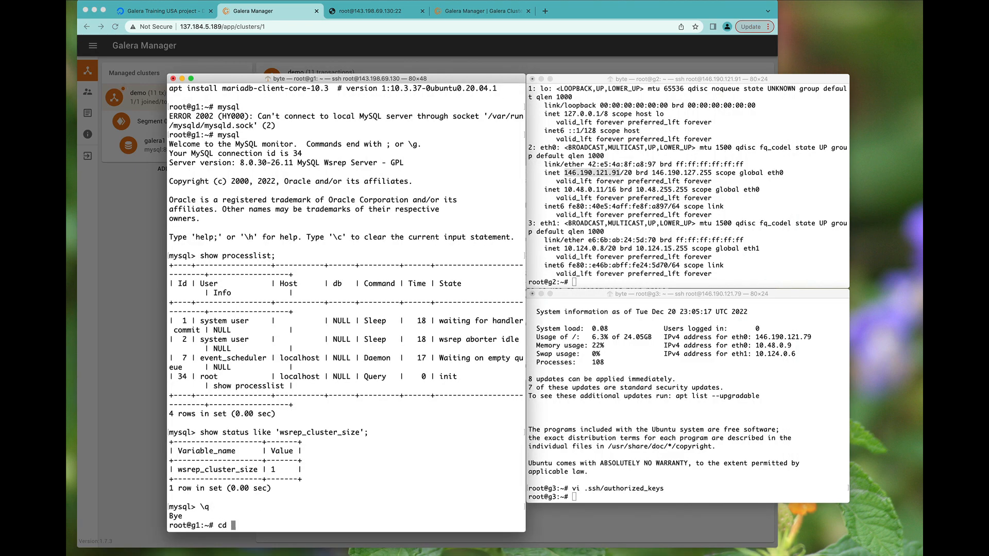
type("/etc/mysql/")
key("Return")
type("ls")
key("Return")
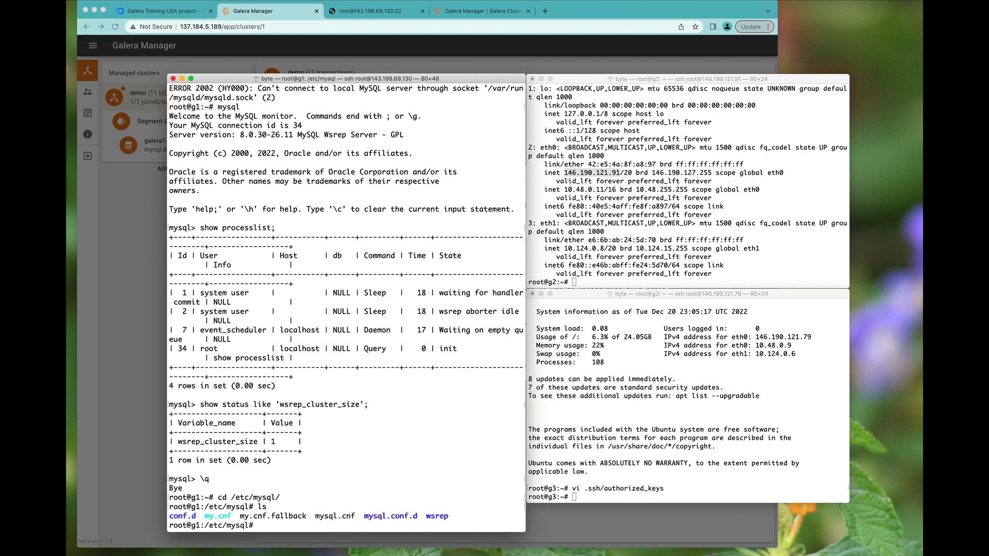
type("cat my.cnf")
key("Return")
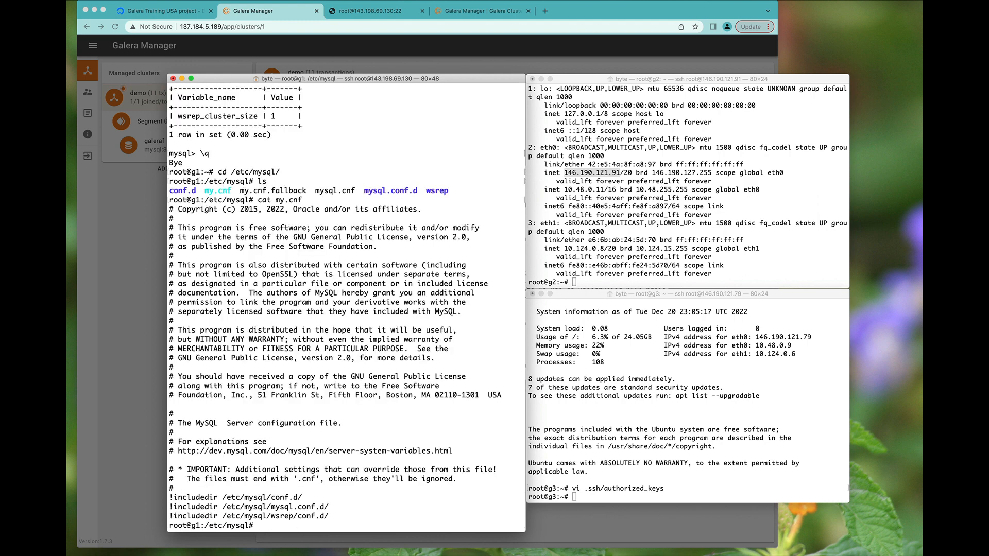
- Print the contents of /etc/mysql/mysql.cnf
type("ls")
key("Return")
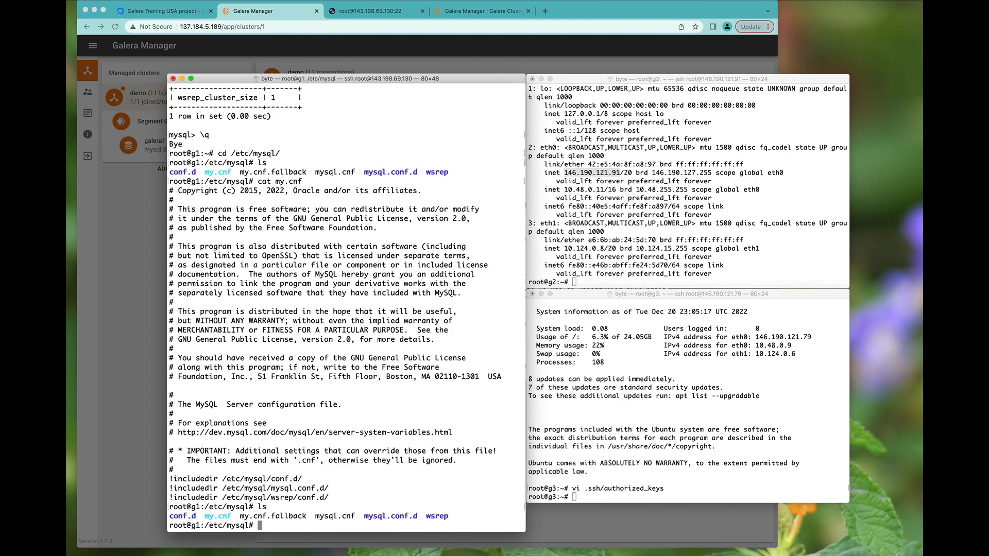
type("cat mys")
key("Tab")
type("nf")
key("Return")
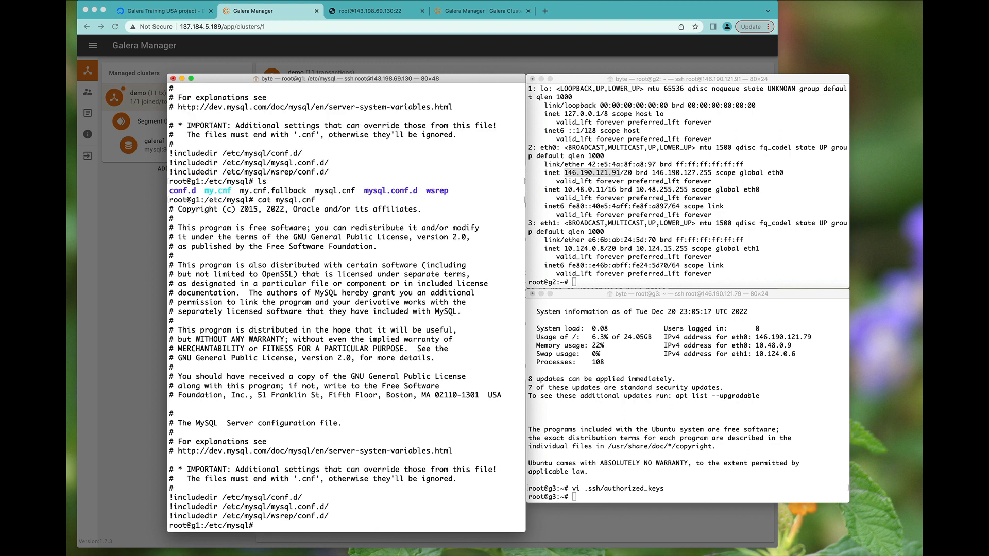
- Go into /etc/mysql/wsrep/conf.d and list its Galera config files
type("ls")
key("Return")
type("cd ")
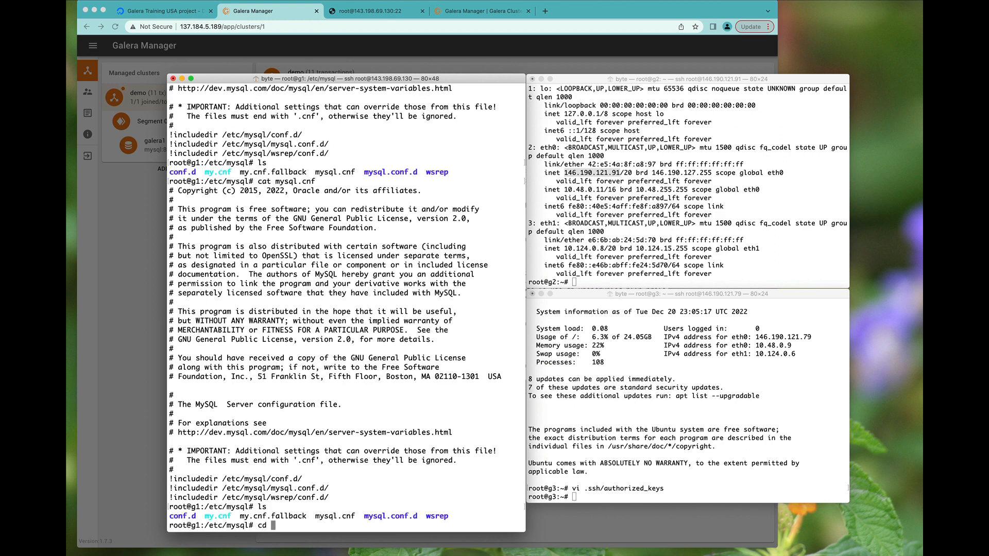
type("ws")
key("Tab")
key("Return")
type("ls")
key("Return")
type("cd c")
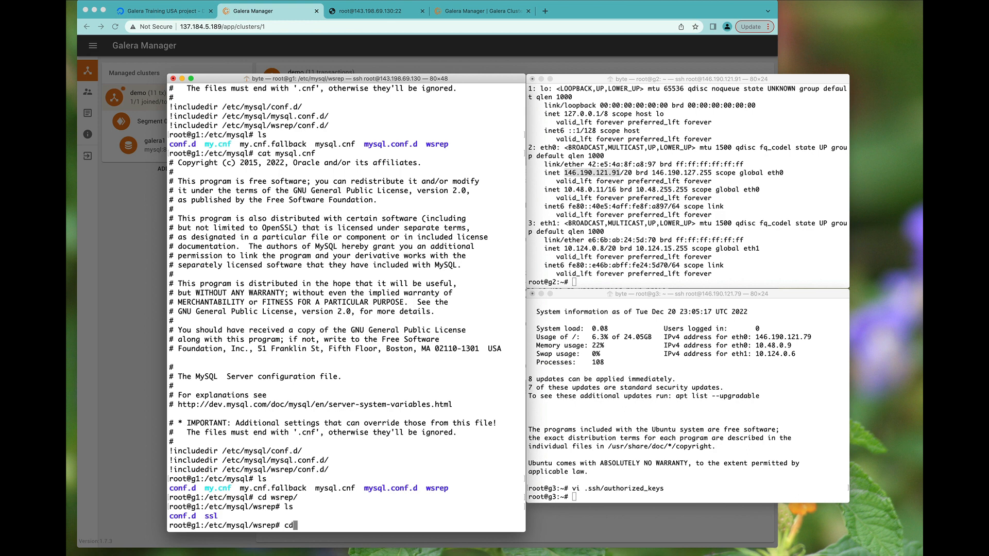
key("Tab")
key("Return")
type("ls")
key("Return")
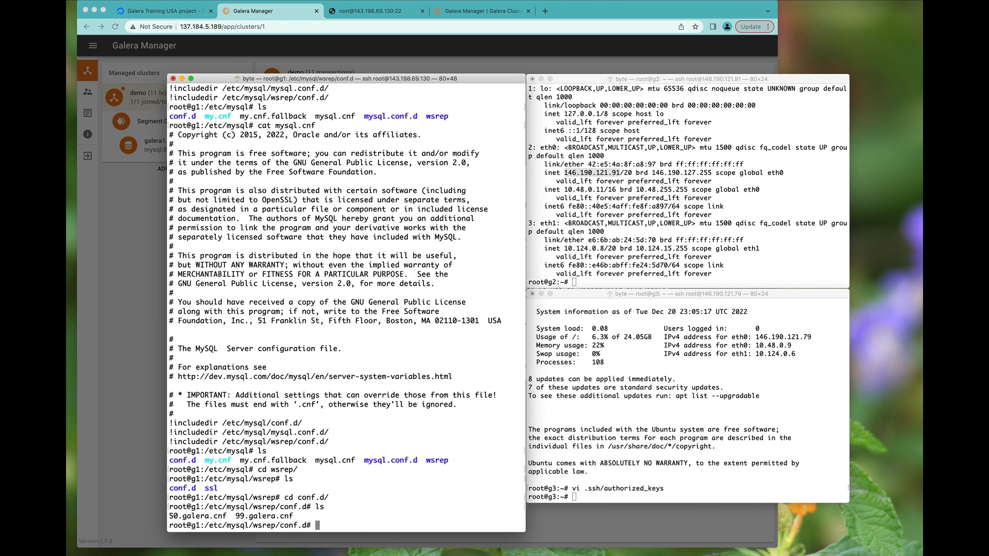
- Print 50.galera.cnf and 99.galera.cnf
type("cat 50")
key("Tab")
key("Return")
type("cat 99")
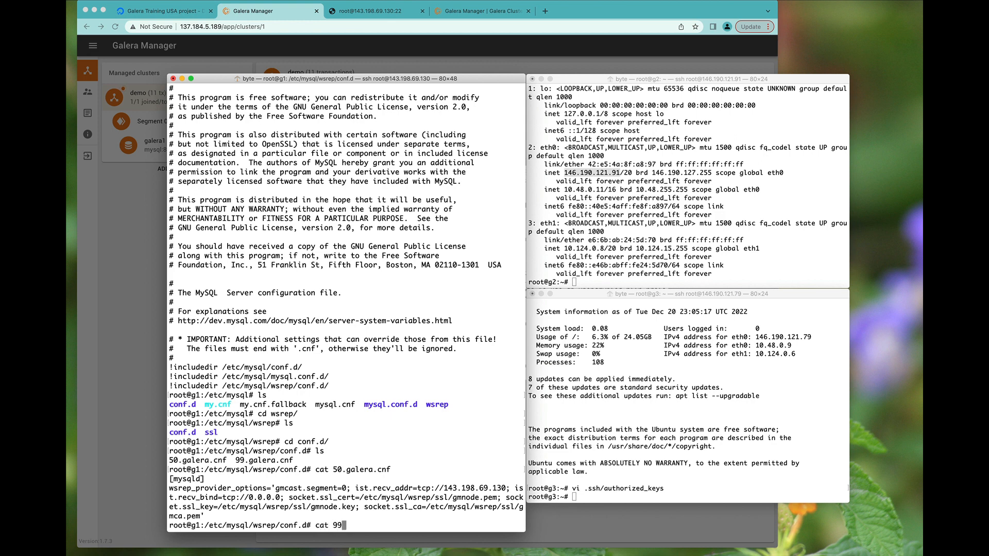
key("Tab")
key("Return")
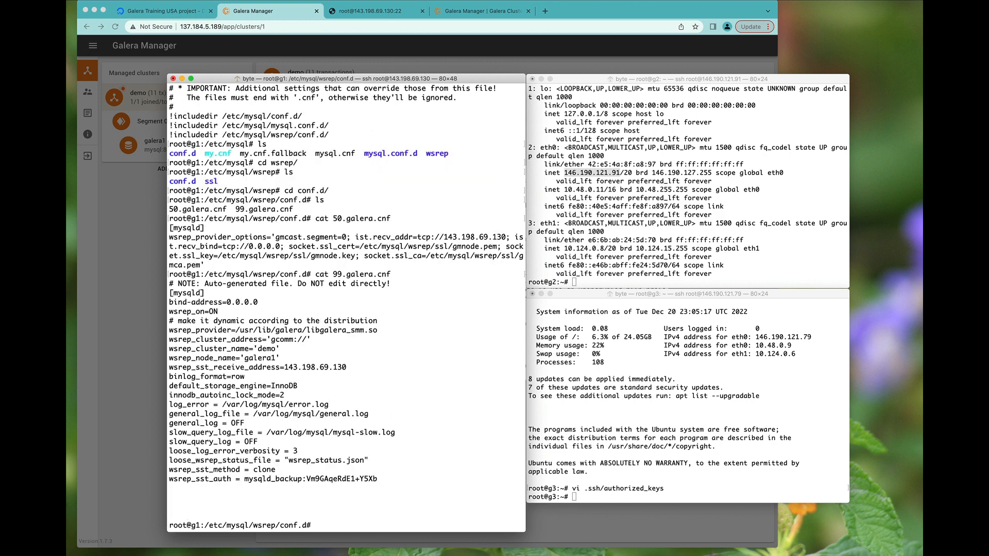
- Highlight the wsrep_provider_options, wsrep_sst_receive_address and wsrep_sst_method = clone lines
triple_click(369, 239)
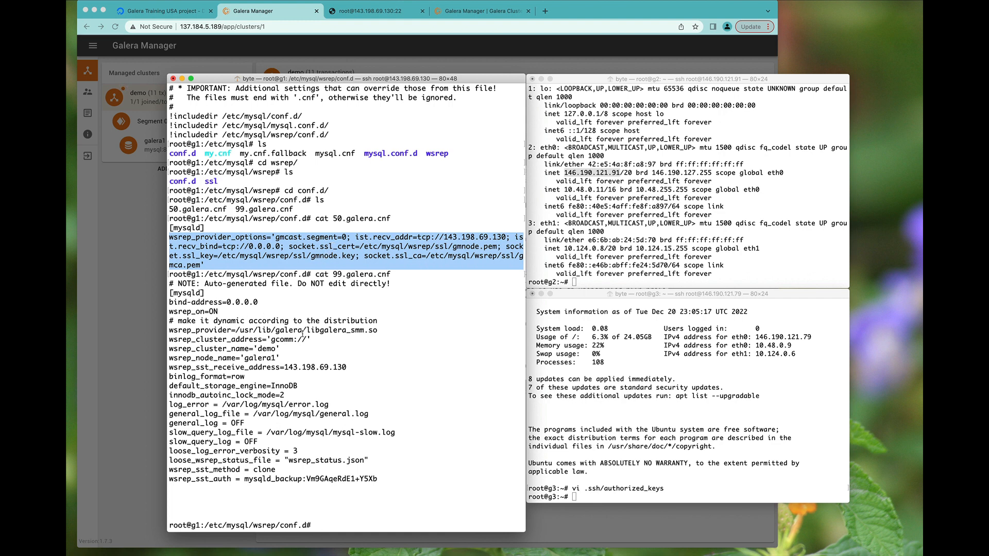
triple_click(279, 368)
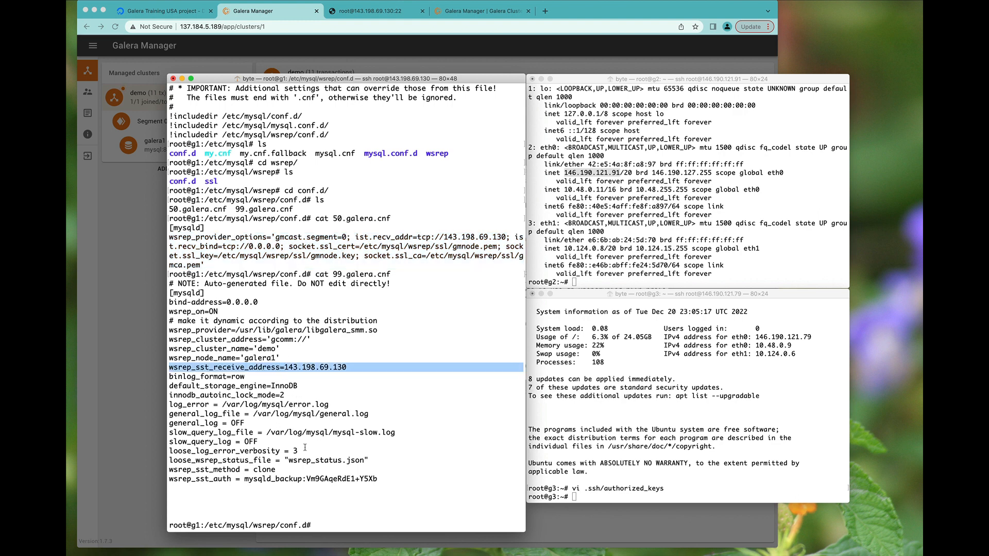
triple_click(222, 485)
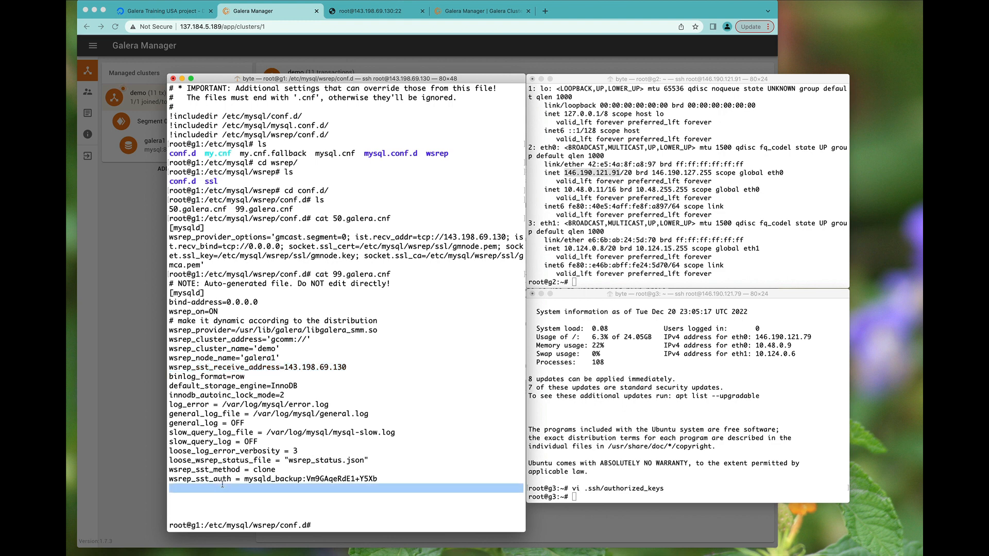
left_click(237, 480)
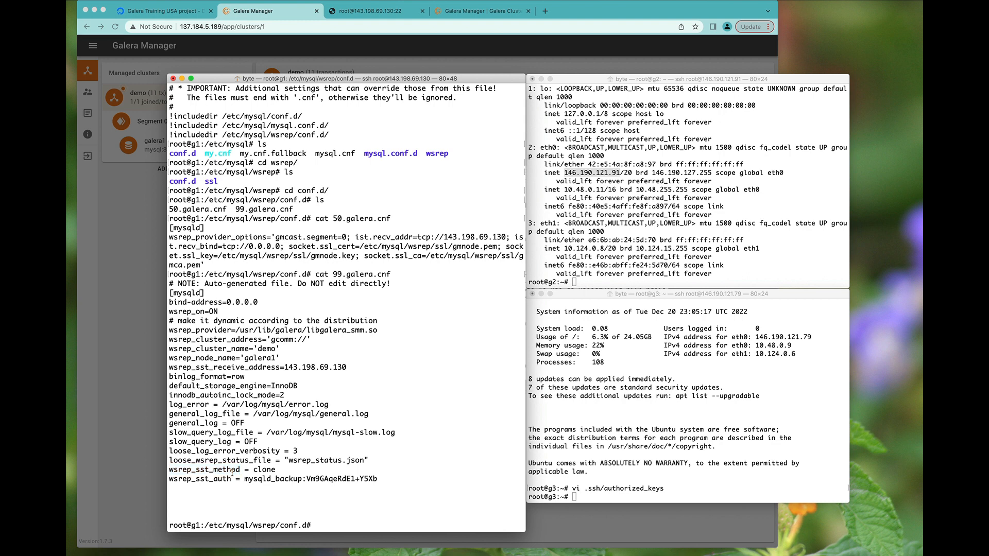
triple_click(232, 472)
- Go back up to /etc/mysql and list the contents of mysql.conf.d
type("ls")
key("Return")
type("cd ..")
key("Return")
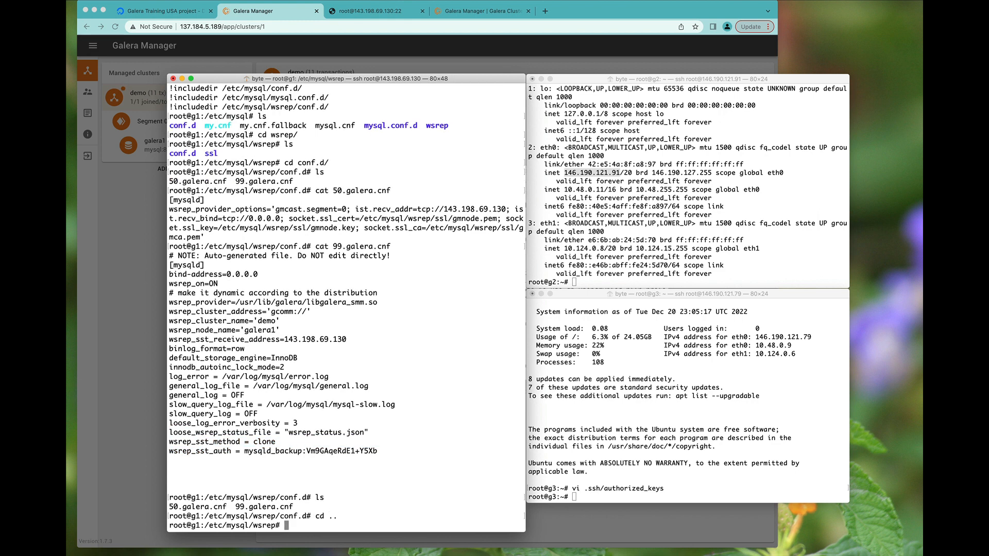
type("ls")
key("Return")
type("cd ..")
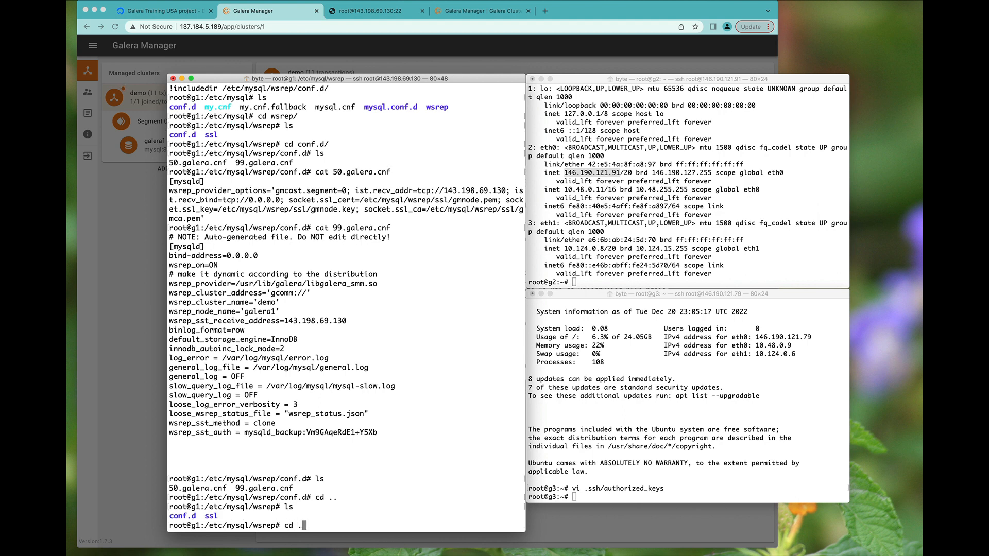
key("Return")
type("ls")
key("Return")
type("ls my")
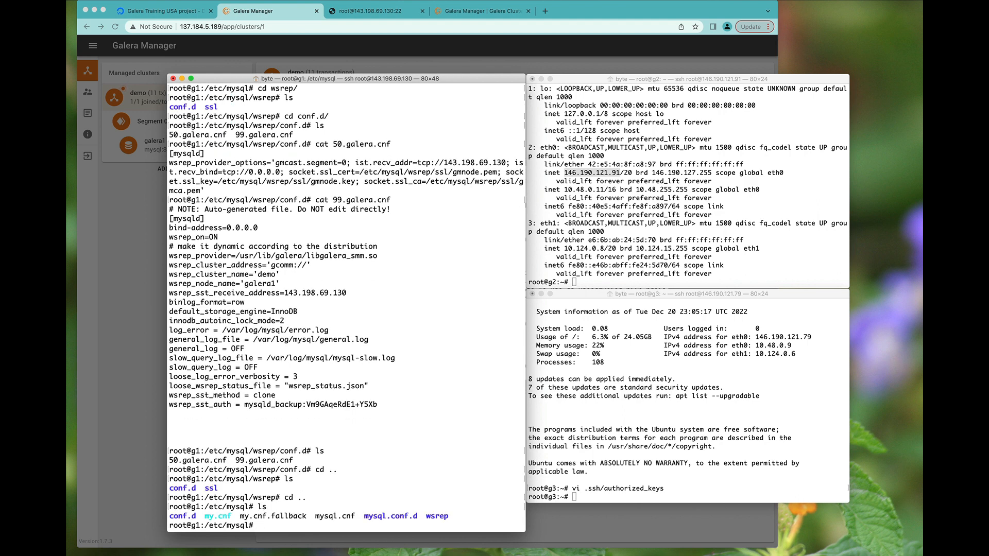
type("sql.con")
key("Tab")
key("Return")
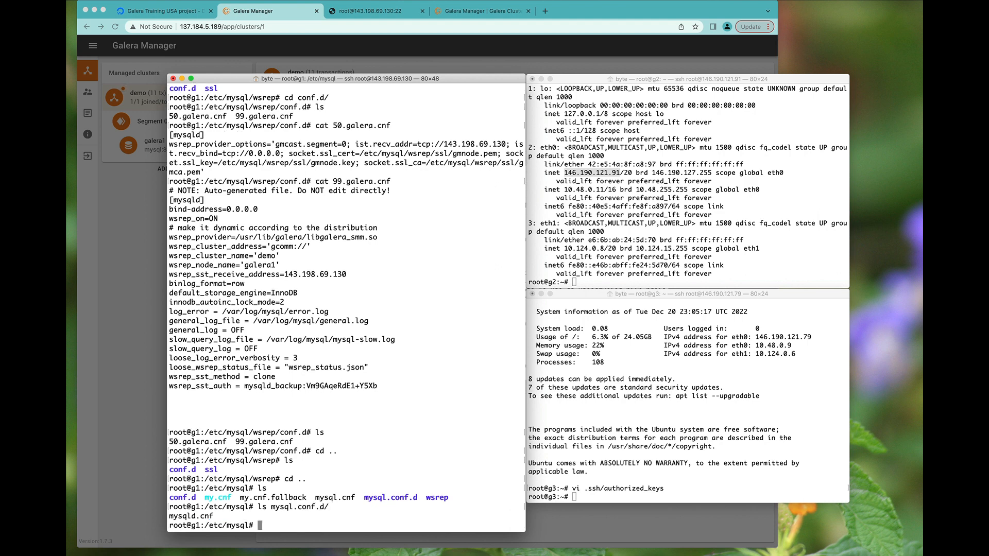
- View mysql.conf.d/mysqld.cnf with less, then switch back to Galera Manager
key("Up")
type("m")
key("Tab")
key("ctrl+a")
key("Right")
type("es")
key("Return")
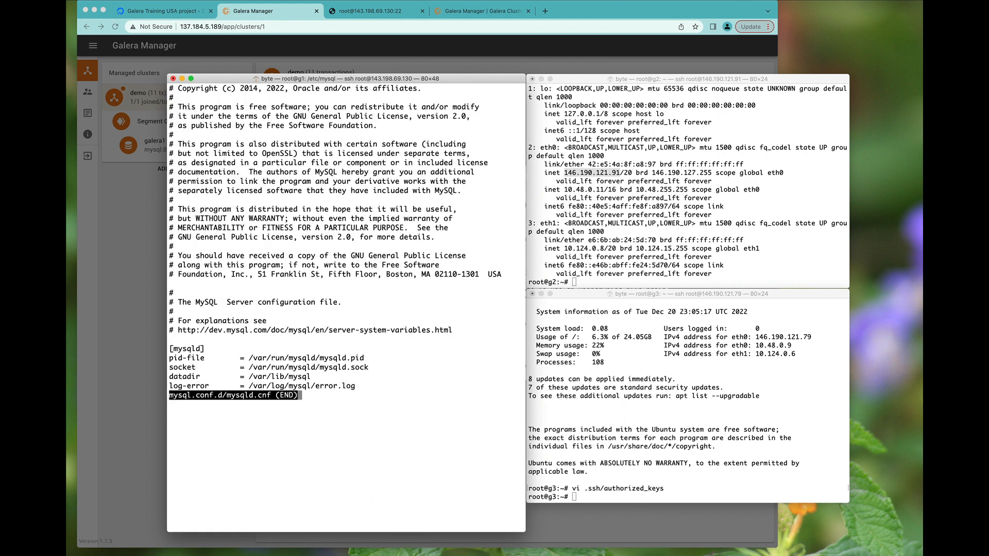
key("q")
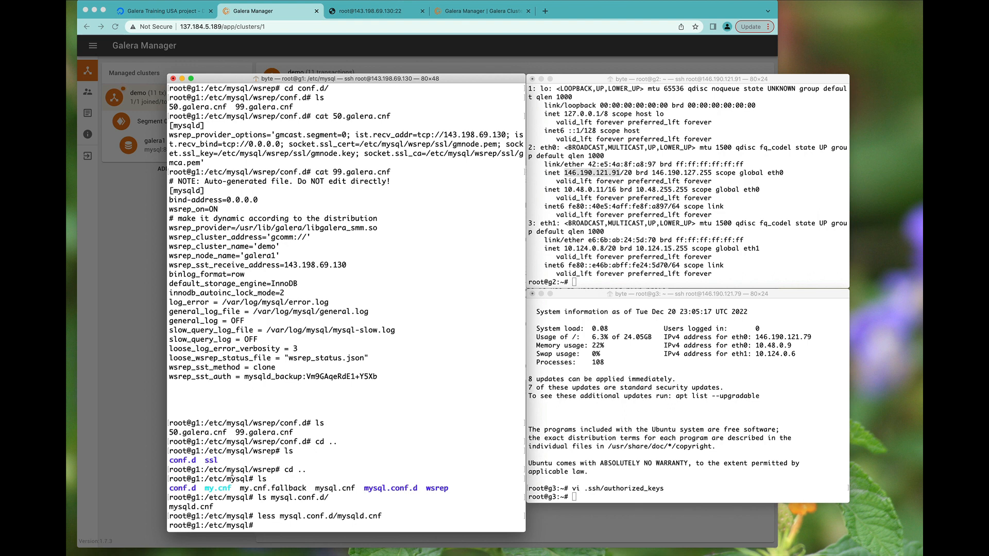
key("super+Tab")
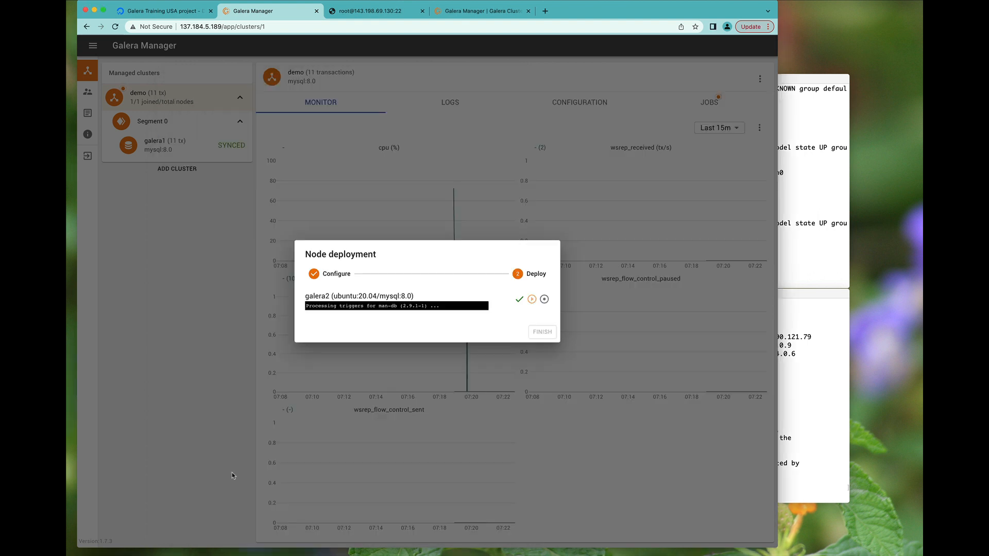
- Check the galera2 deployment log, then close the root@ web terminal and galeracluster.com tabs
left_click(375, 306)
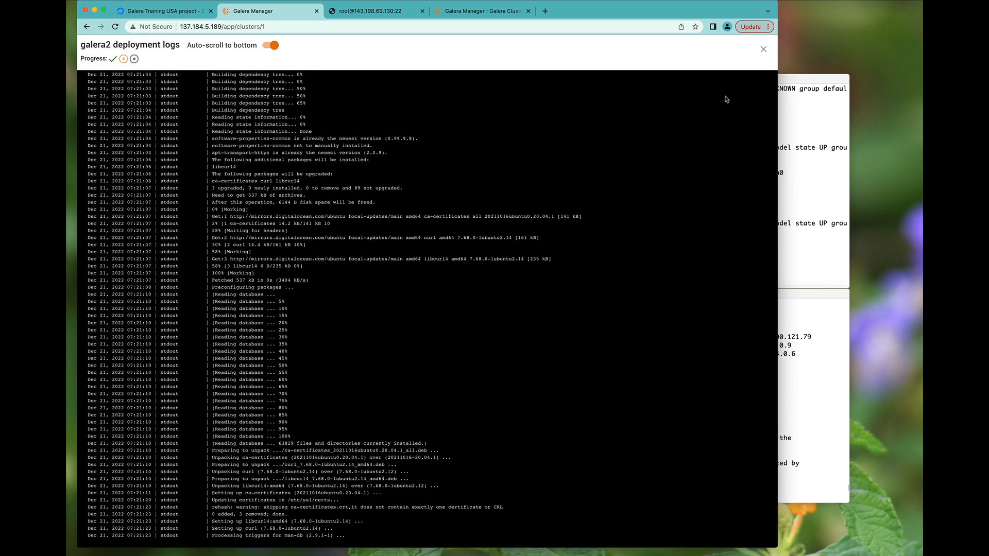
left_click(764, 50)
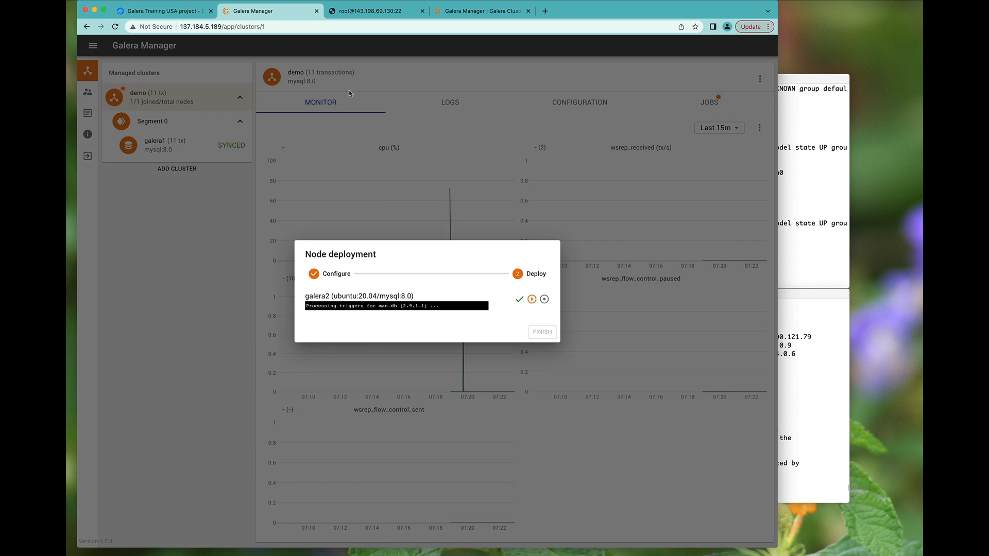
left_click(364, 15)
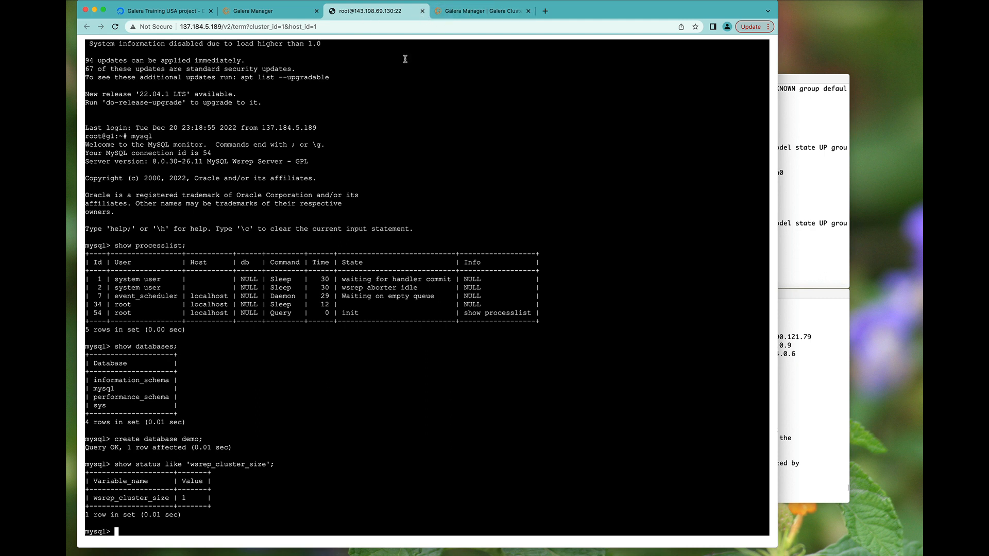
left_click(422, 10)
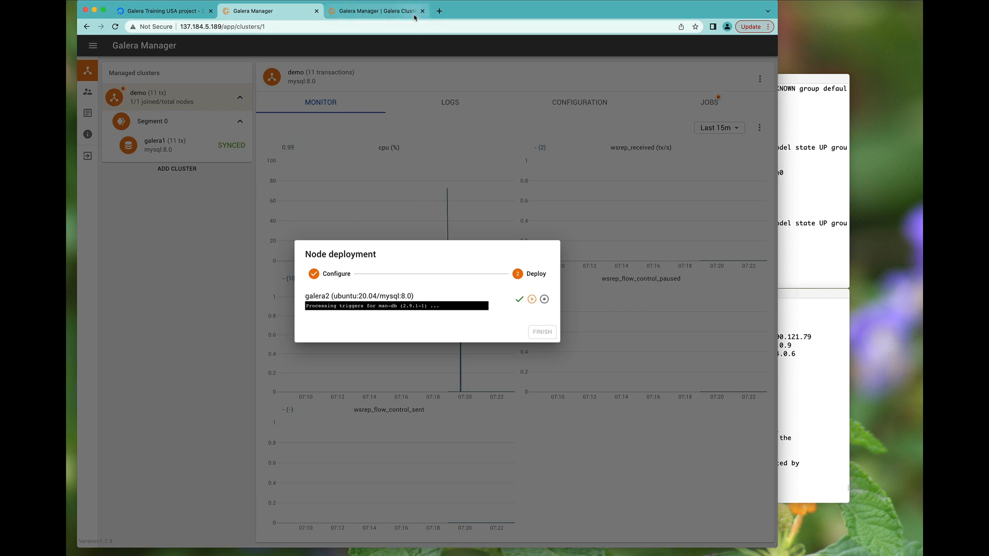
left_click(419, 11)
left_click(423, 10)
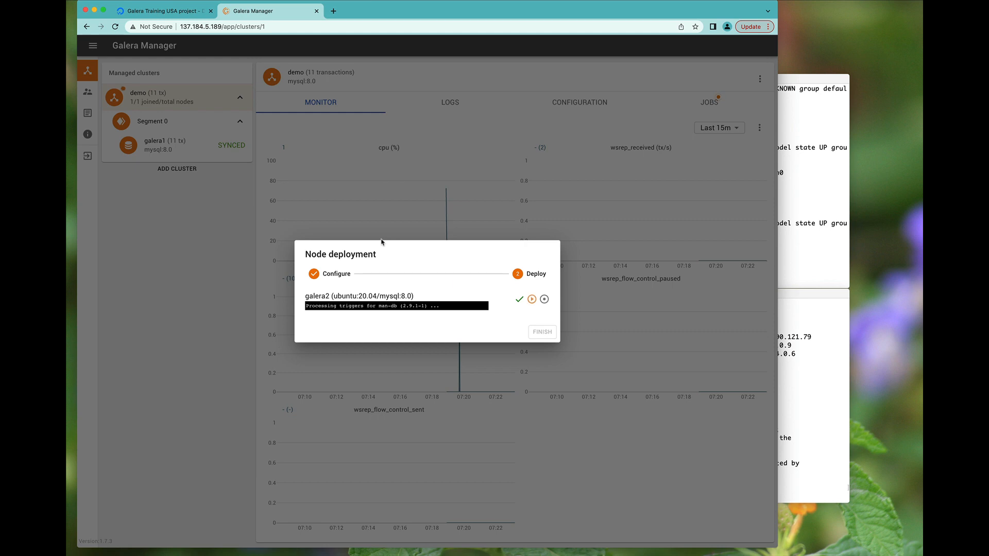
- Return to the home directory on g1 and start the MySQL client
key("super+Tab")
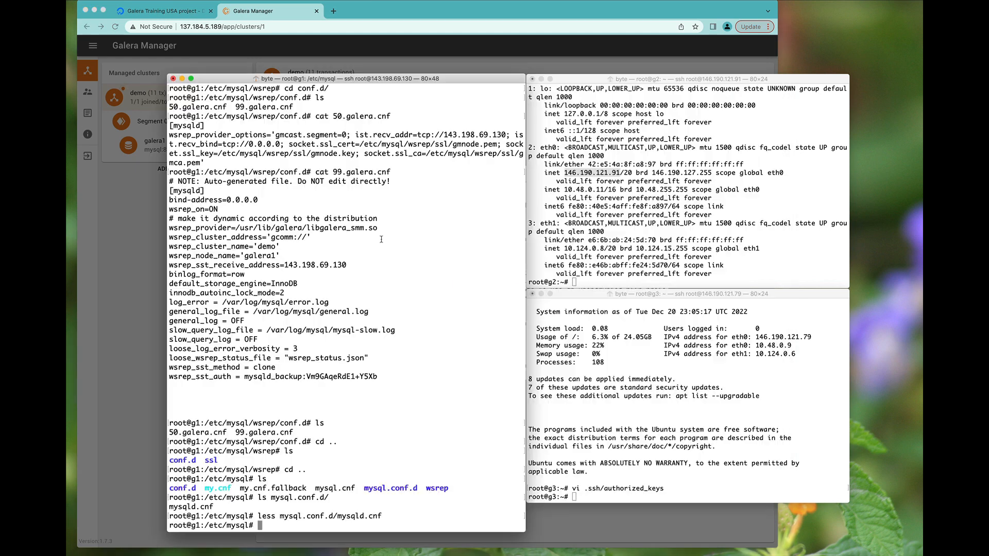
type("m")
key("BackSpace")
type("cd")
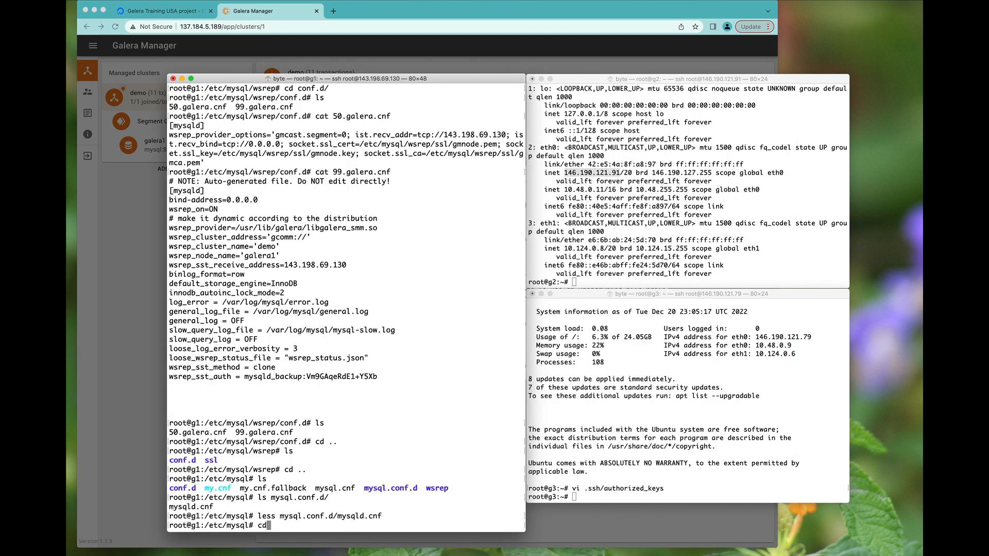
key("Return")
type("mysql")
key("Return")
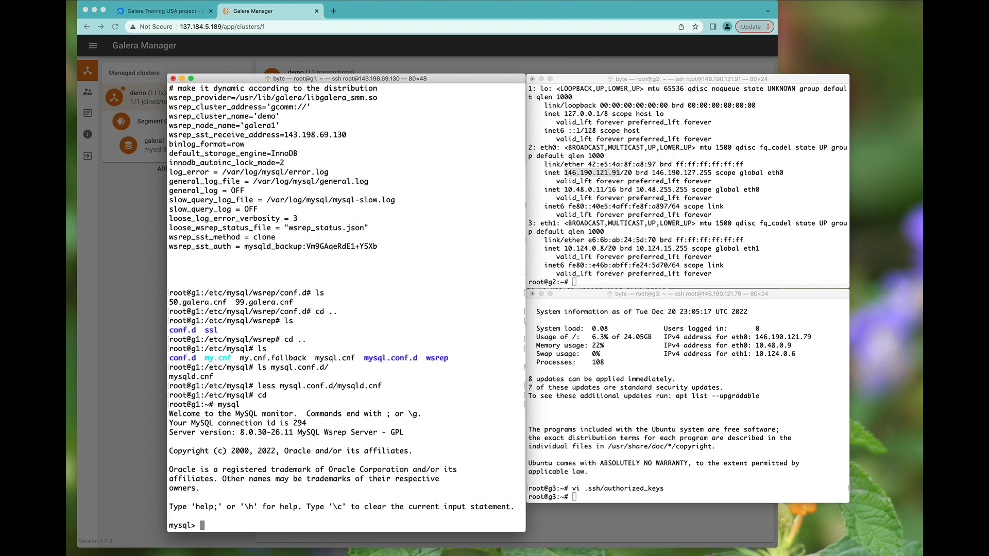
- Run SHOW STATUS LIKE 'wsrep_cluster_size'; it reports 1 node
type("show  status like 'wsrep_clust")
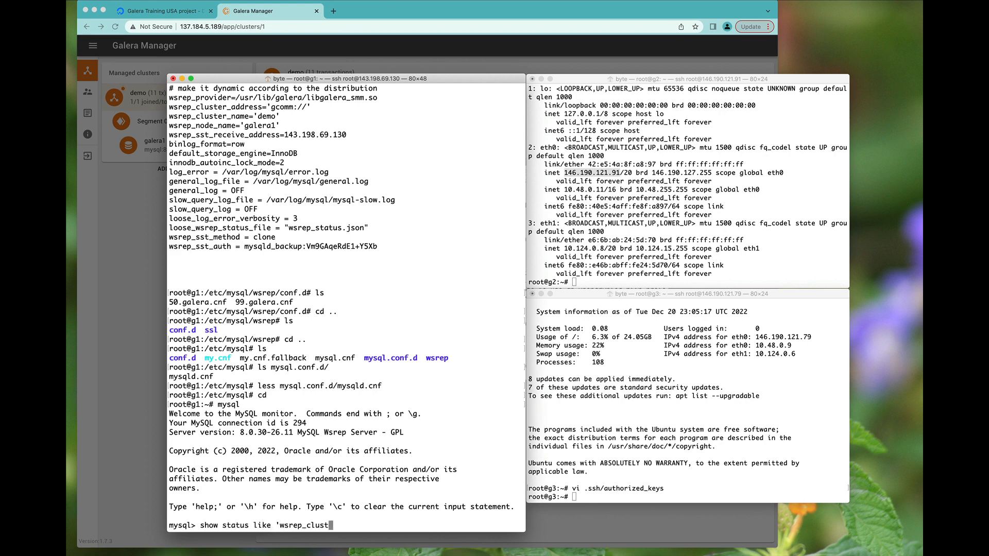
type("er_size';")
key("Return")
key("super+Tab")
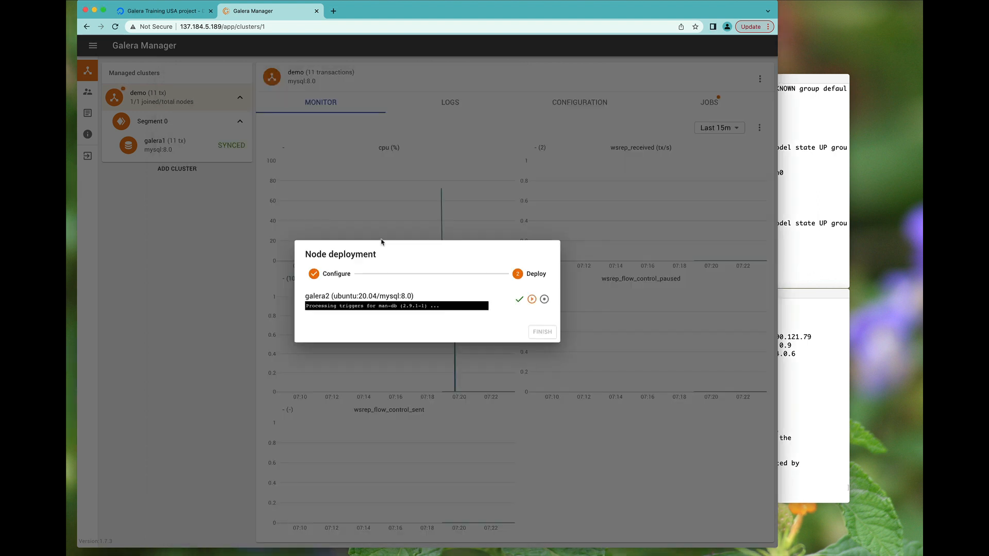
- Check the galera2 deployment log three times until mysql.service is enabled, then raise the terminals
left_click(421, 309)
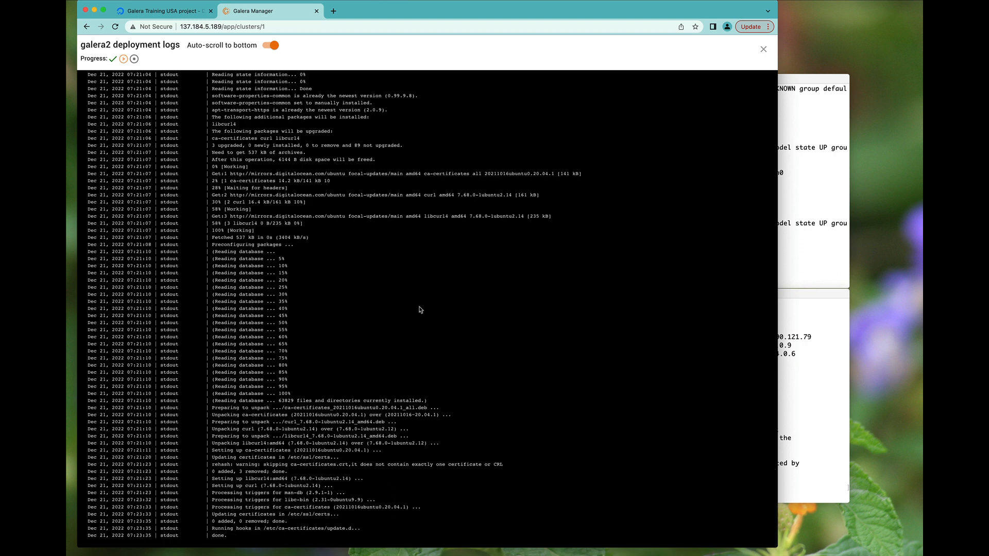
left_click(763, 49)
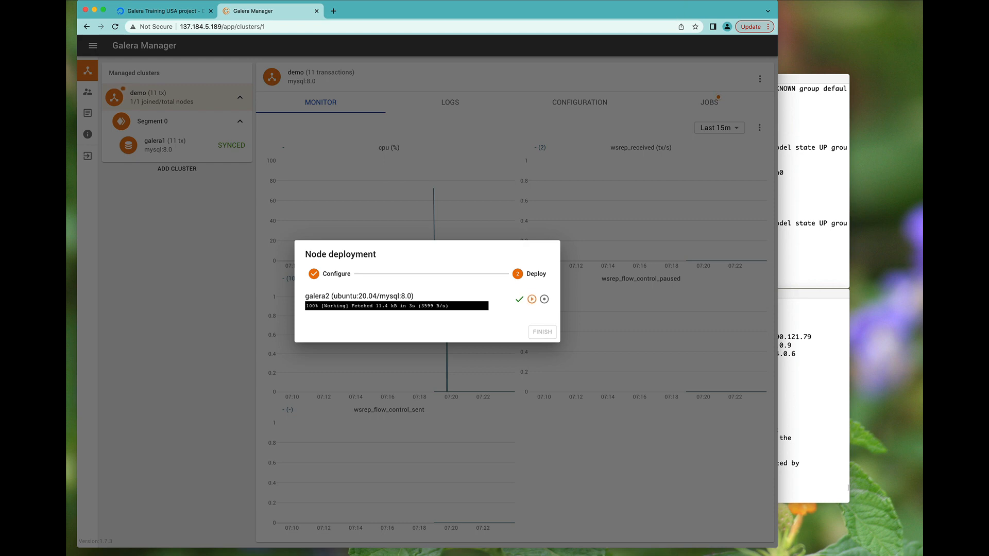
left_click(721, 23)
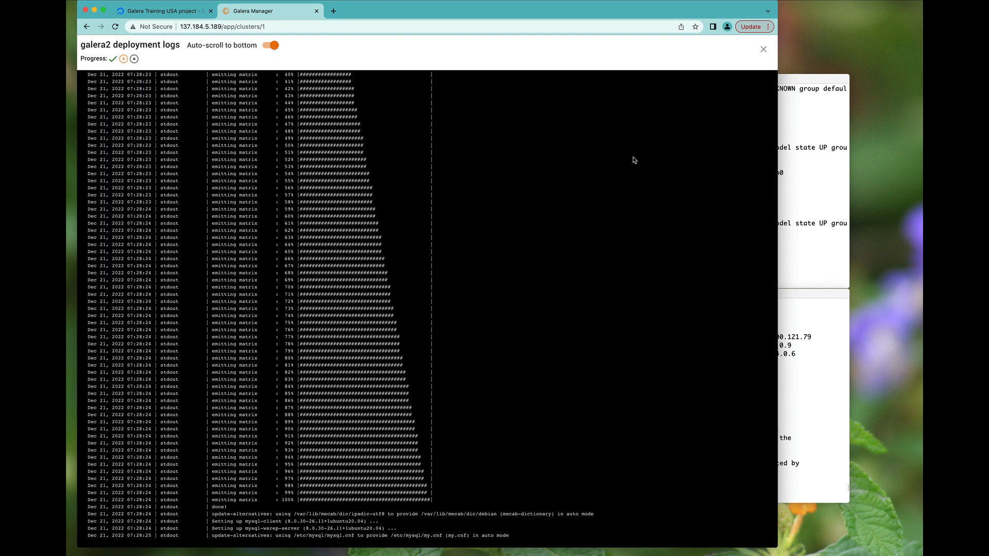
left_click(764, 49)
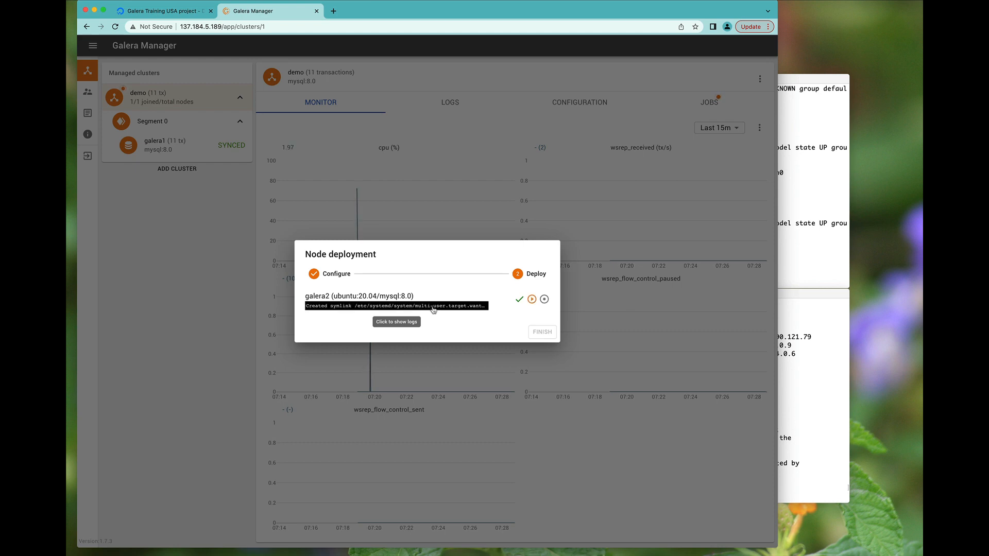
left_click(433, 309)
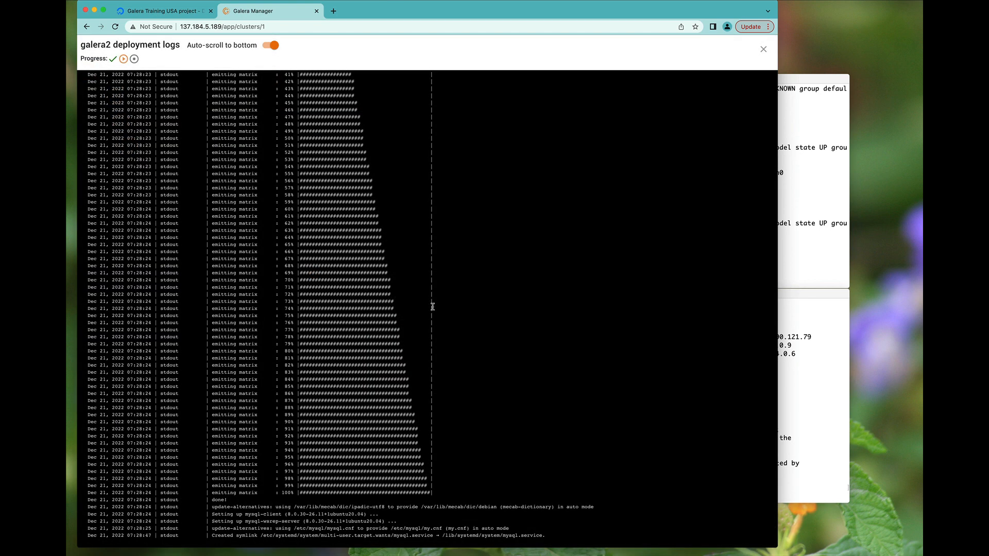
left_click(763, 49)
left_click(806, 254)
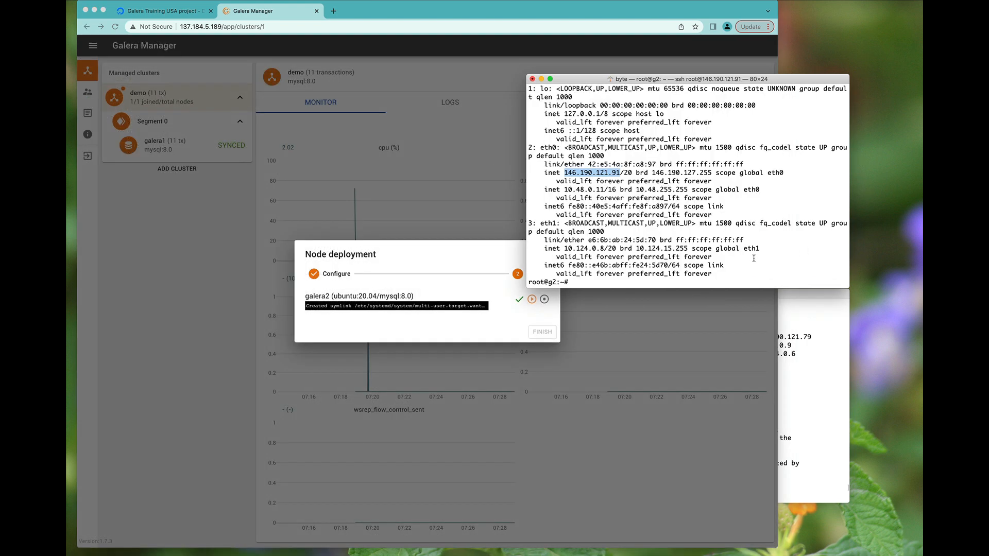
- Rerun the wsrep_cluster_size query on galera1, still 1, and return to Galera Manager
key("super+grave")
key("Up")
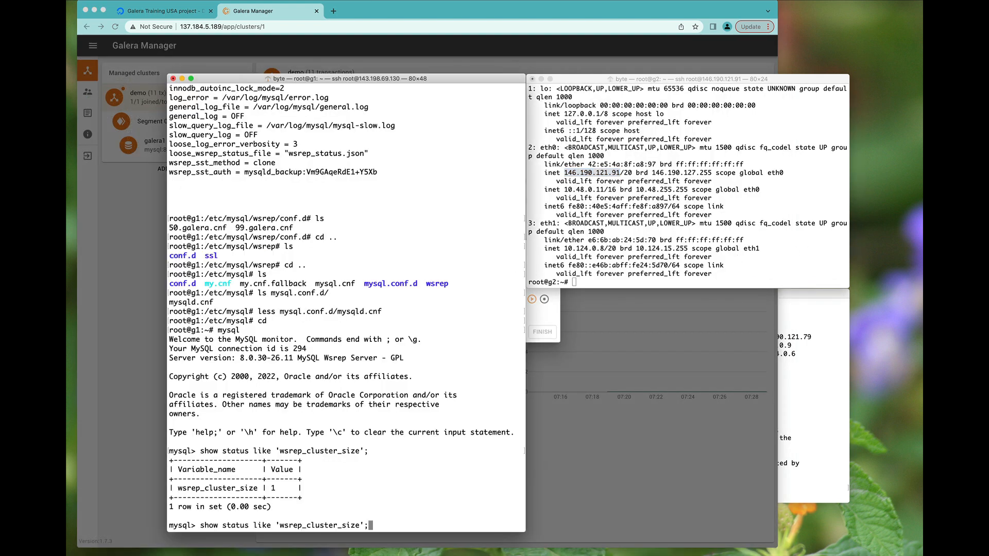
key("Return")
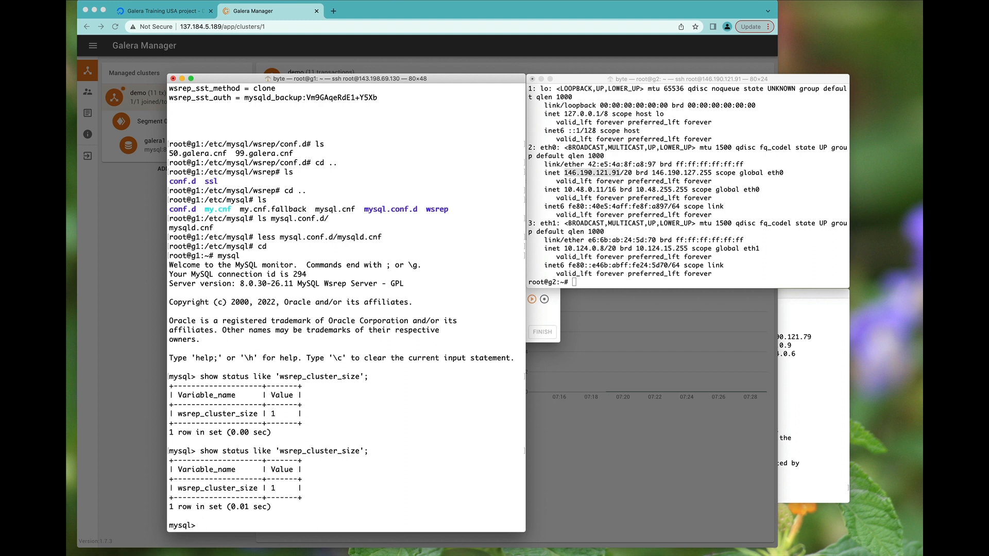
left_click(656, 52)
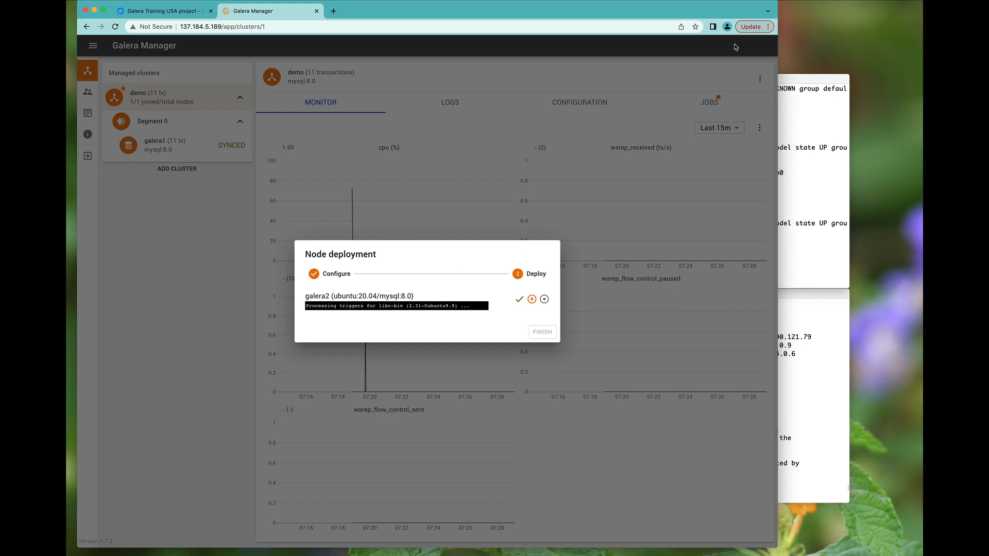
- Wait on the Node deployment dialog until demo shows 1/2 nodes joined, then switch to the terminals
left_click(698, 2)
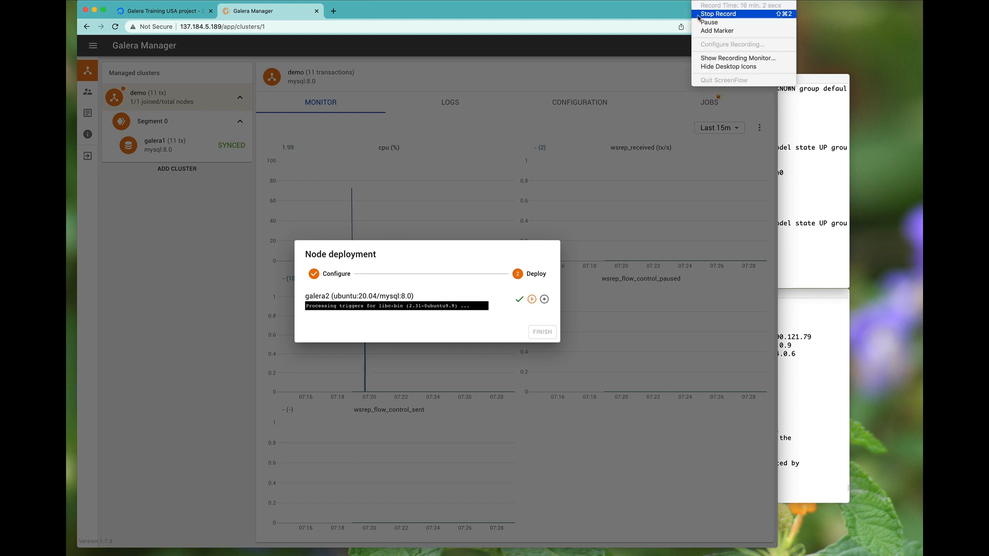
left_click(701, 24)
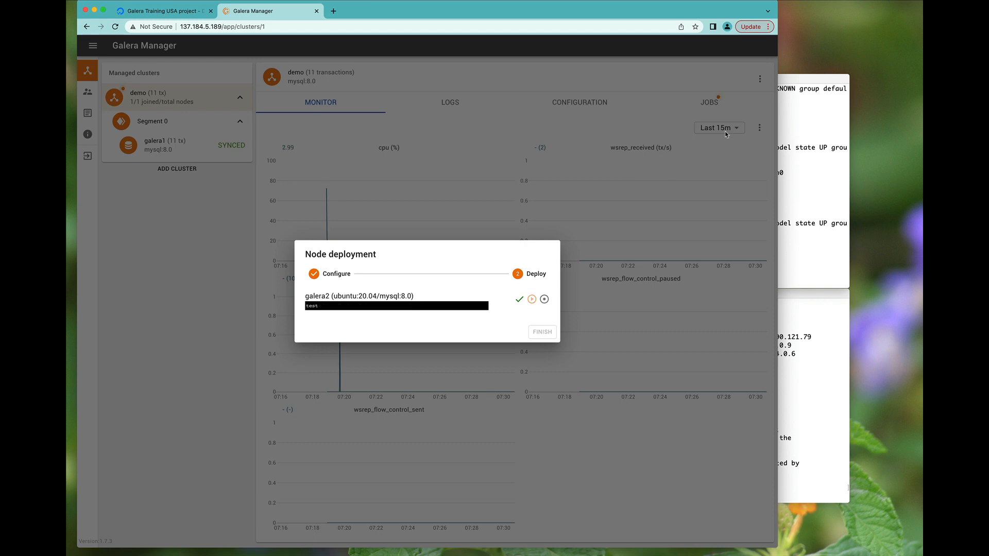
key("super+Tab")
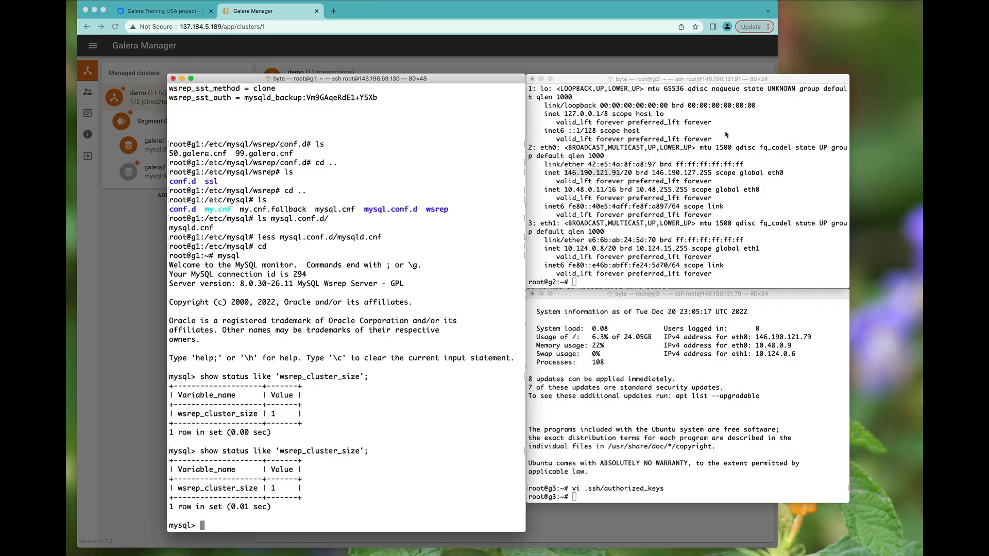
- Rerun the wsrep_cluster_size query twice on galera1, still 1, then go back to Galera Manager
key("Up")
key("Return")
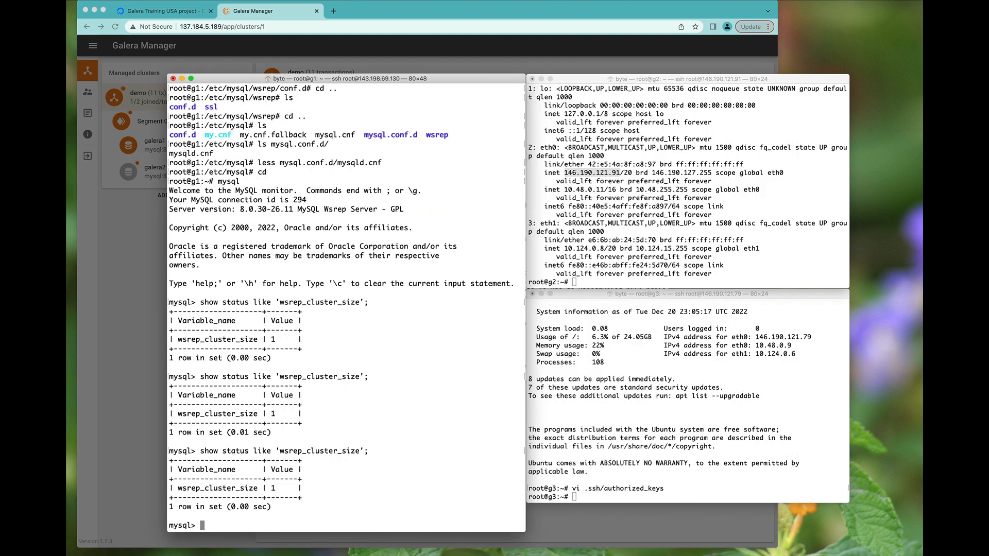
key("Up")
key("Return")
key("super+Tab")
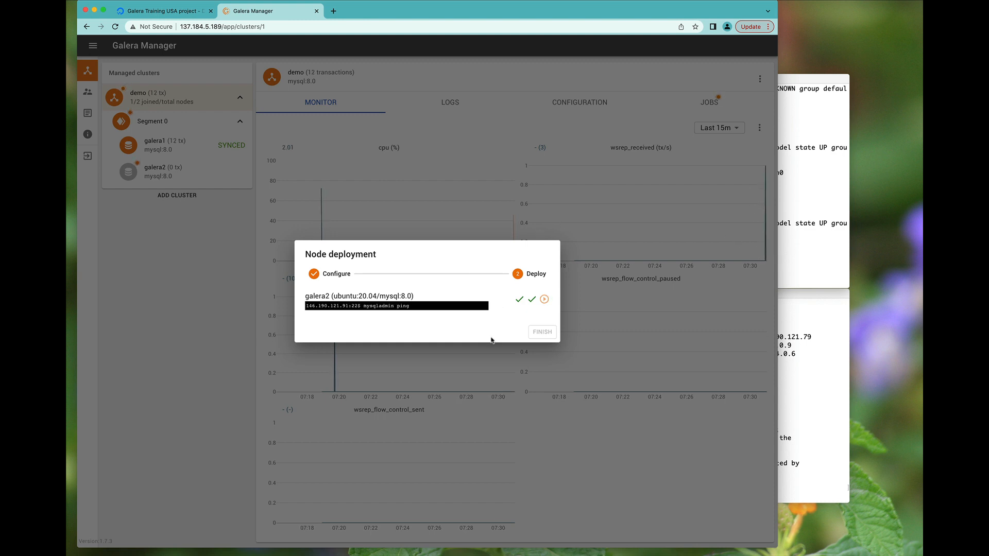
- Try starting the MySQL client on galera2, which fails with a socket error
key("super+Tab")
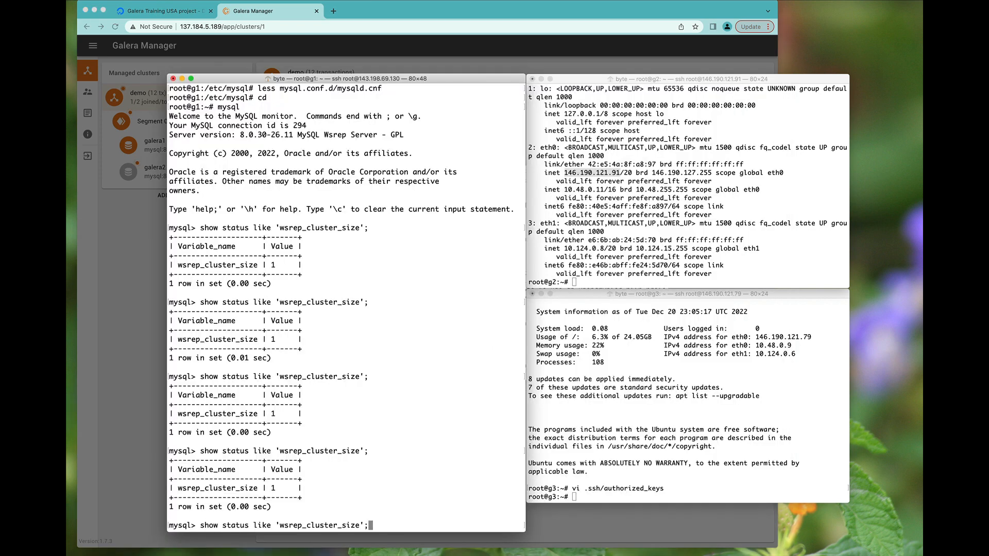
left_click(538, 283)
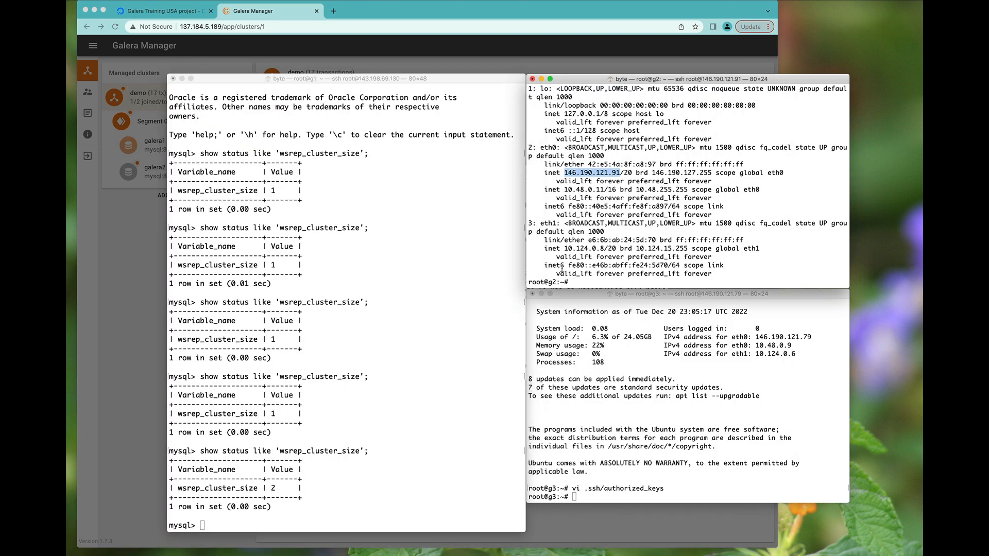
type("mysql")
key("Return")
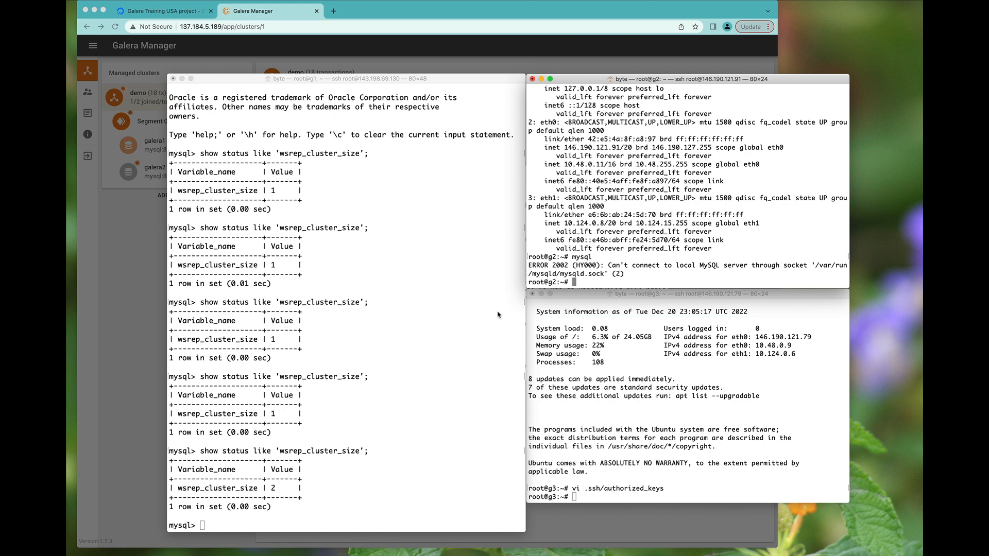
key("super+Tab")
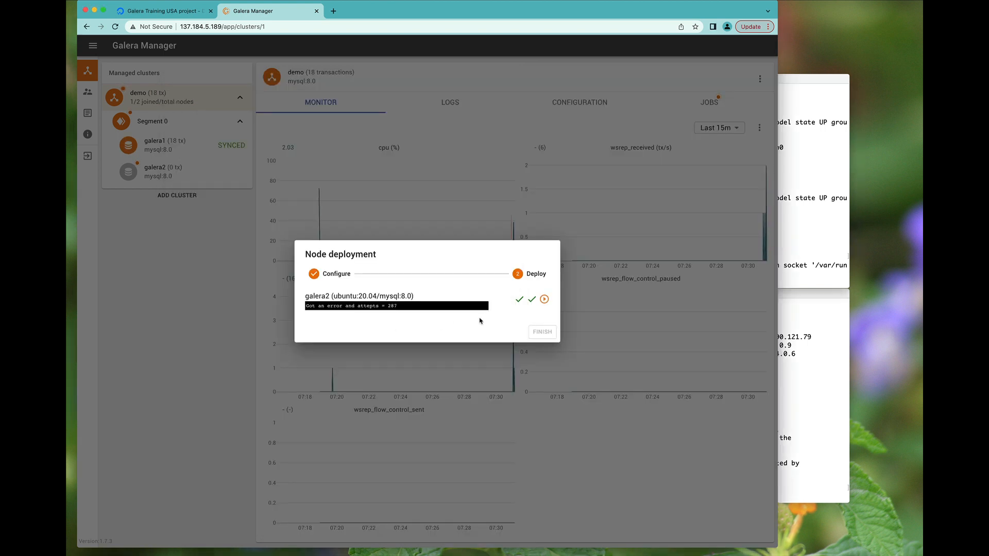
- Rerun the cluster size query on galera1, now 2, and open the galera2 deployment logs
key("super+Tab")
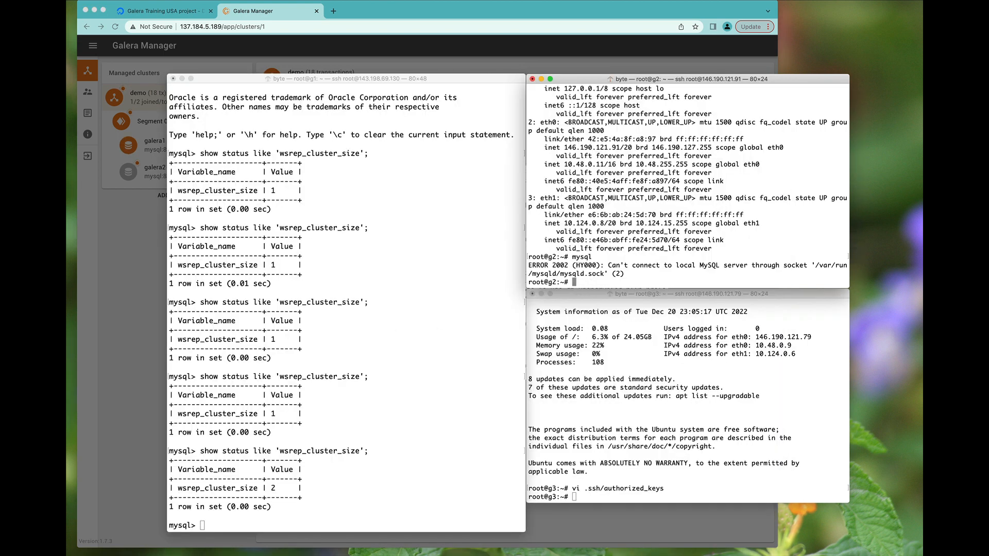
left_click(407, 332)
key("Up")
key("Return")
key("super+Tab")
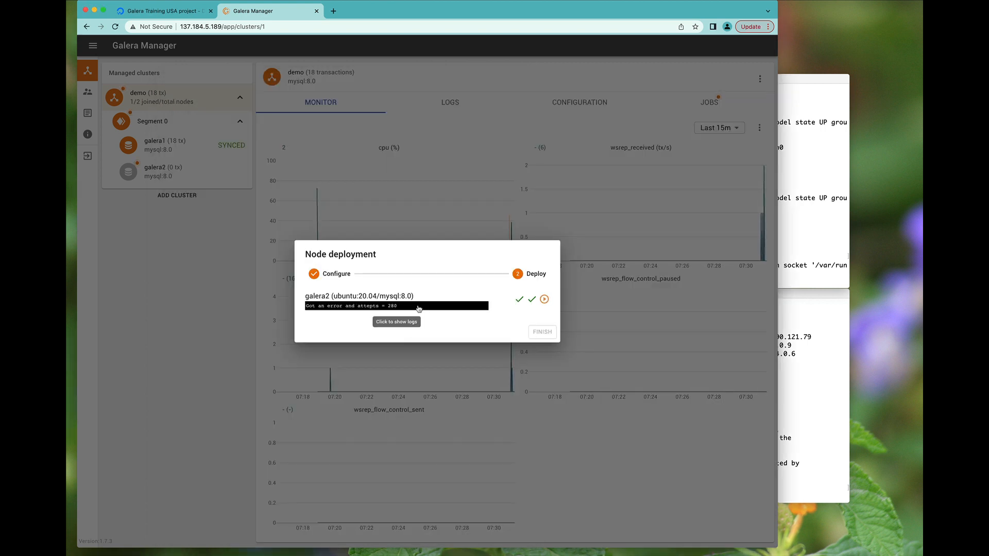
left_click(418, 308)
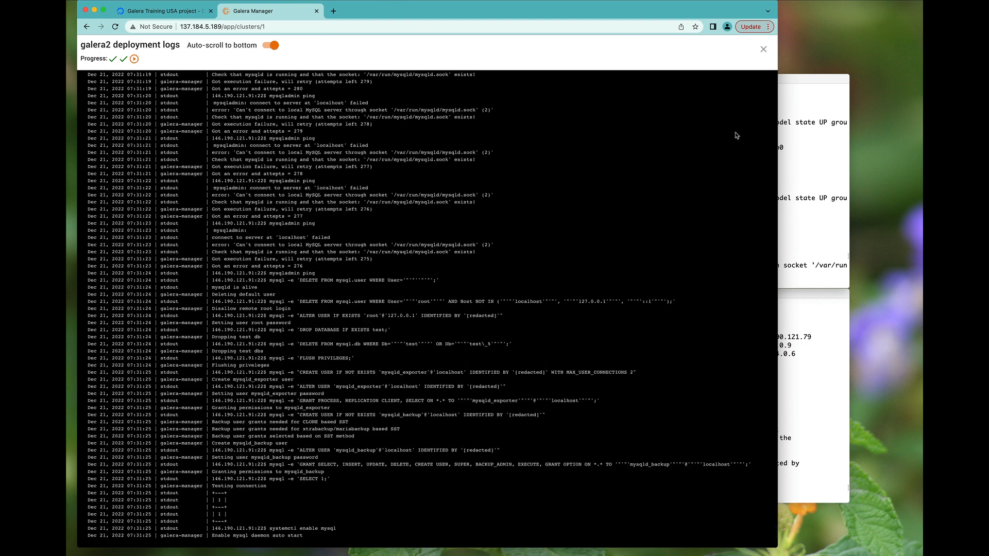
- Finish the galera2 node deployment and zoom the cpu chart to about 07:18–07:31
left_click(763, 49)
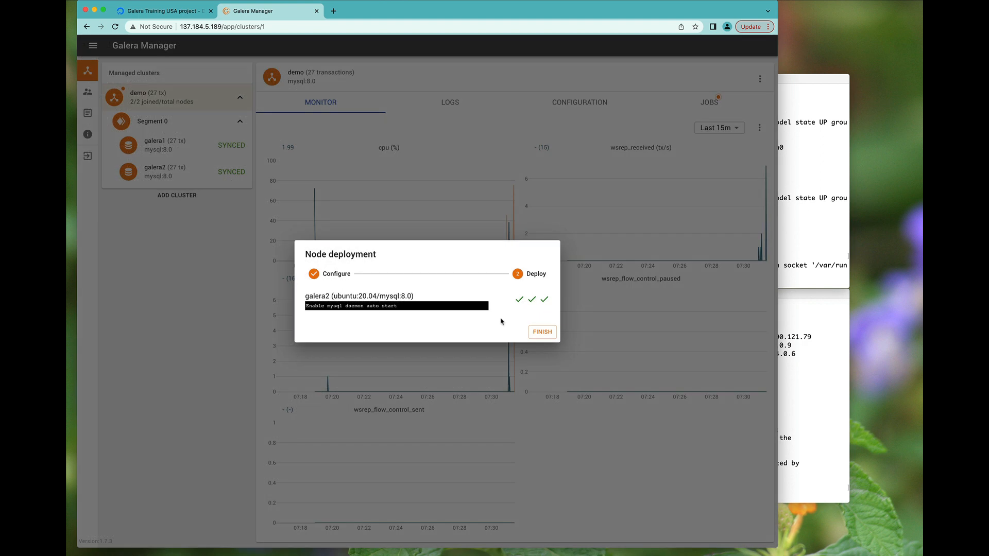
left_click(542, 332)
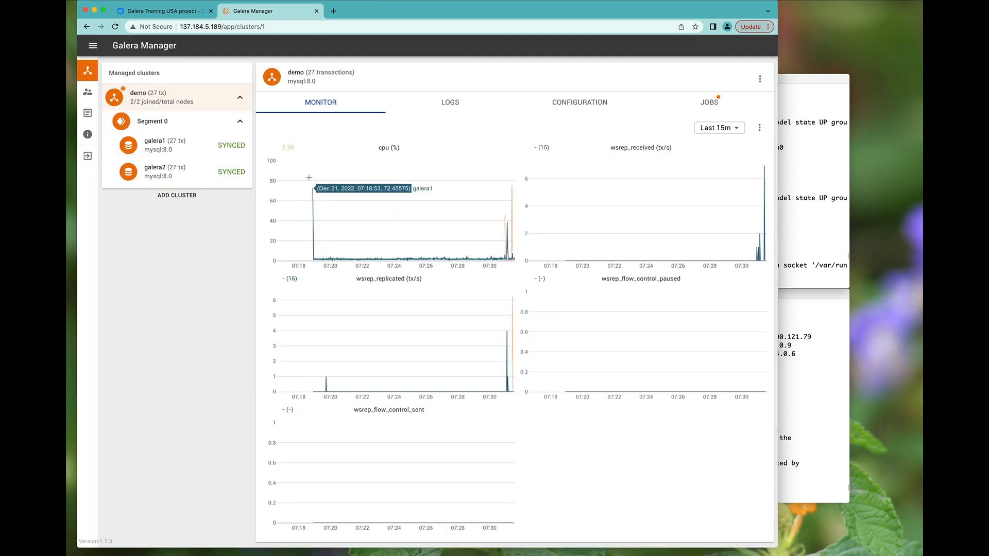
left_click_drag(304, 184, 512, 216)
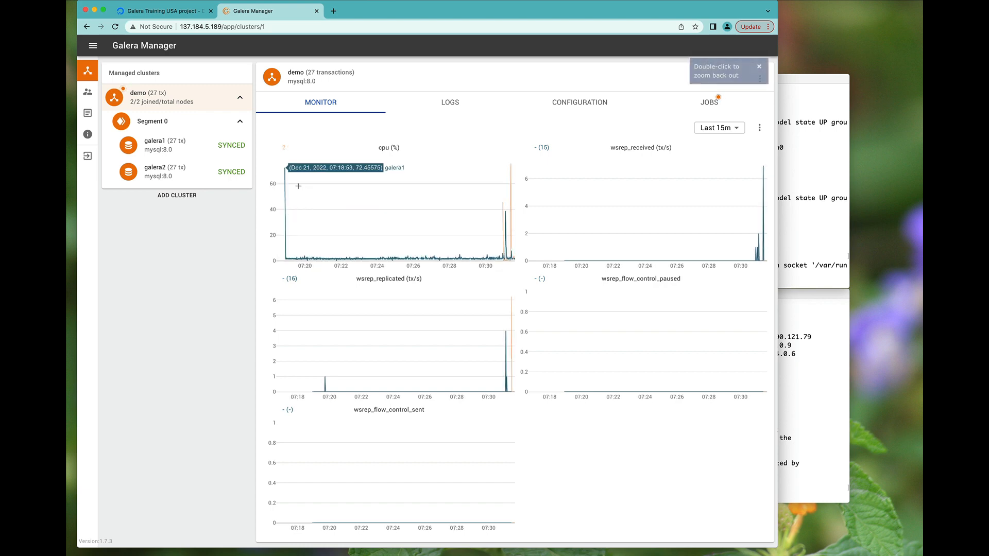
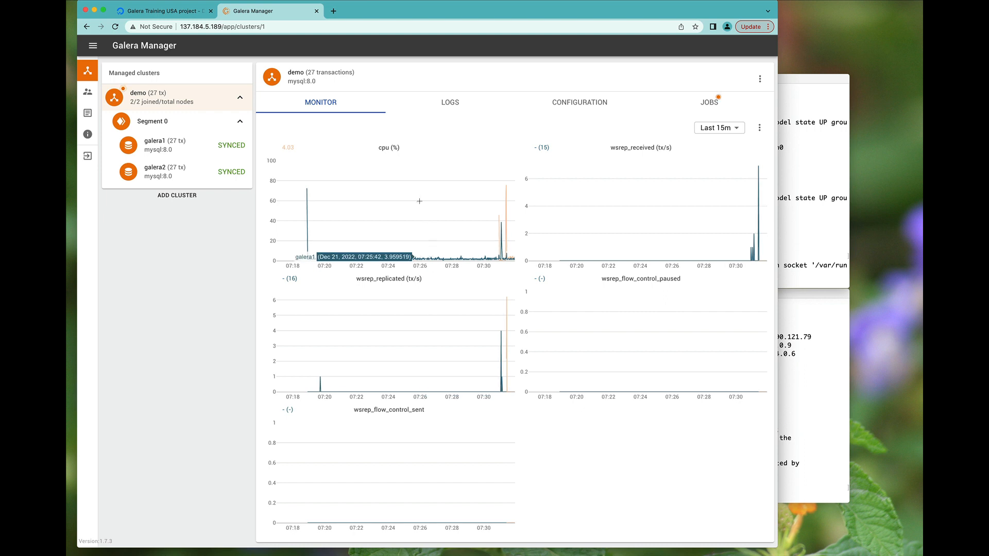
- Open a web SSH terminal on the galera2 node
left_click(186, 171)
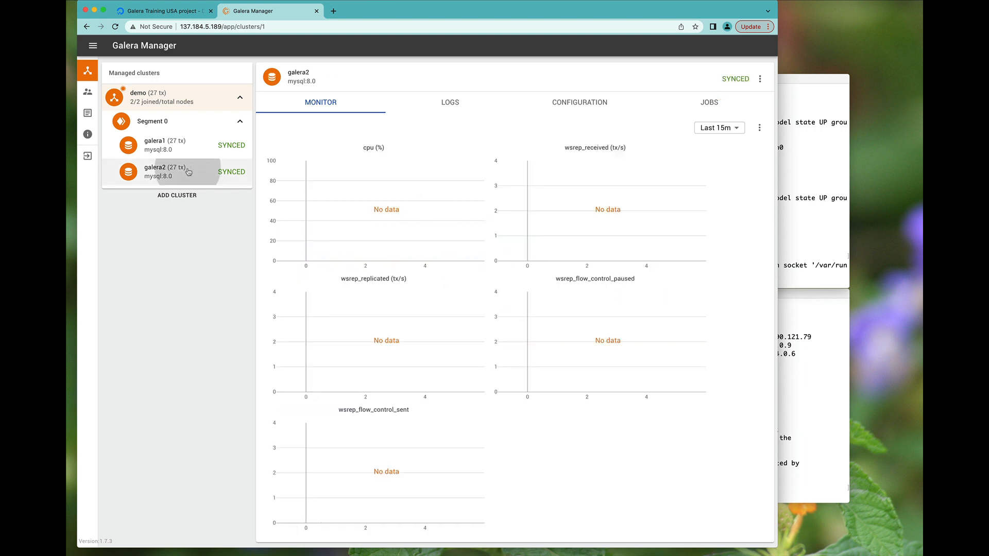
left_click(759, 80)
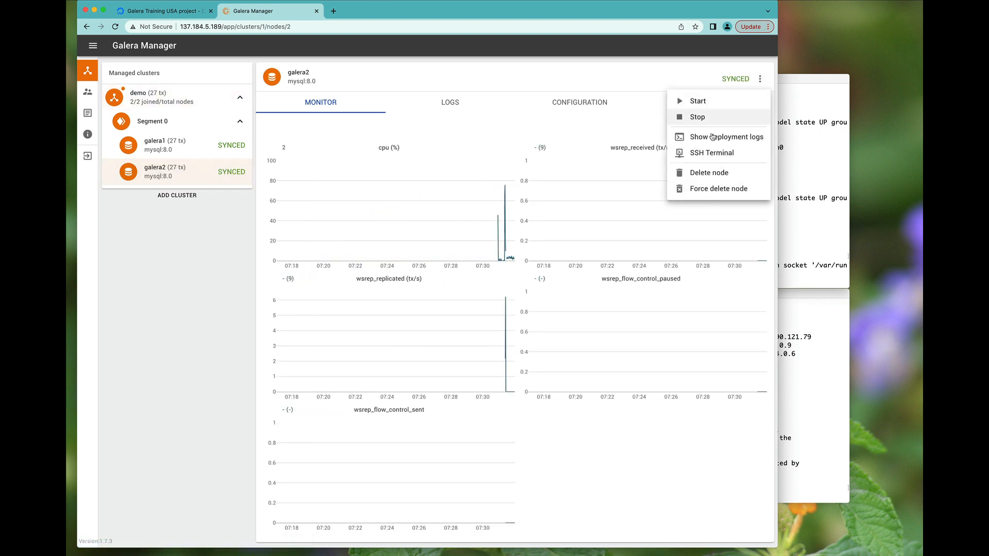
left_click(706, 153)
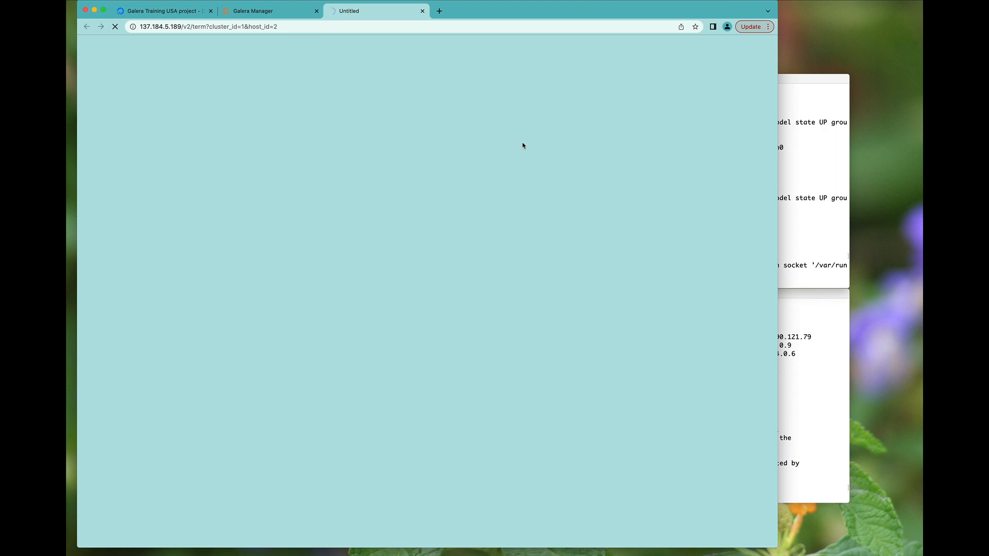
- Run 'show databases;' to confirm demo exists, quit MySQL and close the terminal
left_click(698, 1)
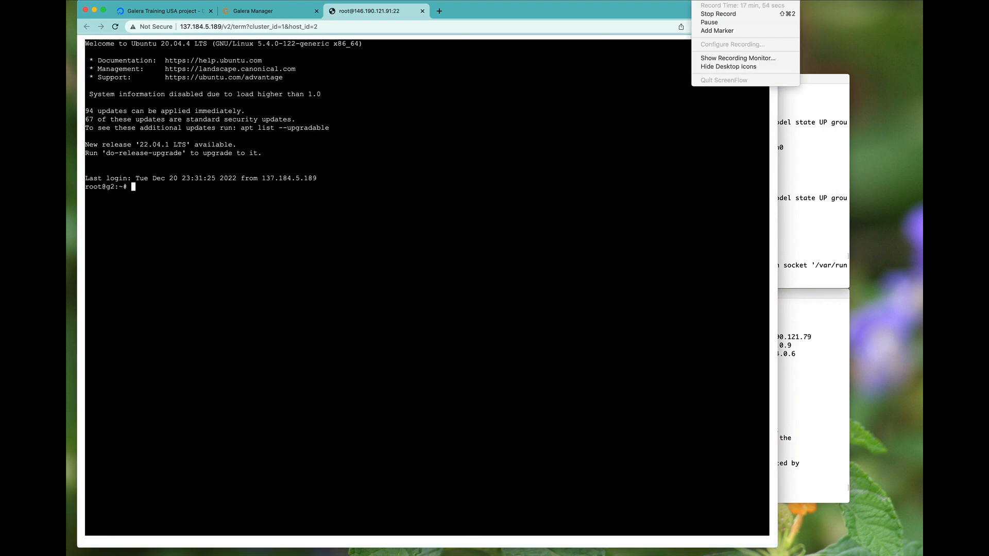
left_click(698, 1)
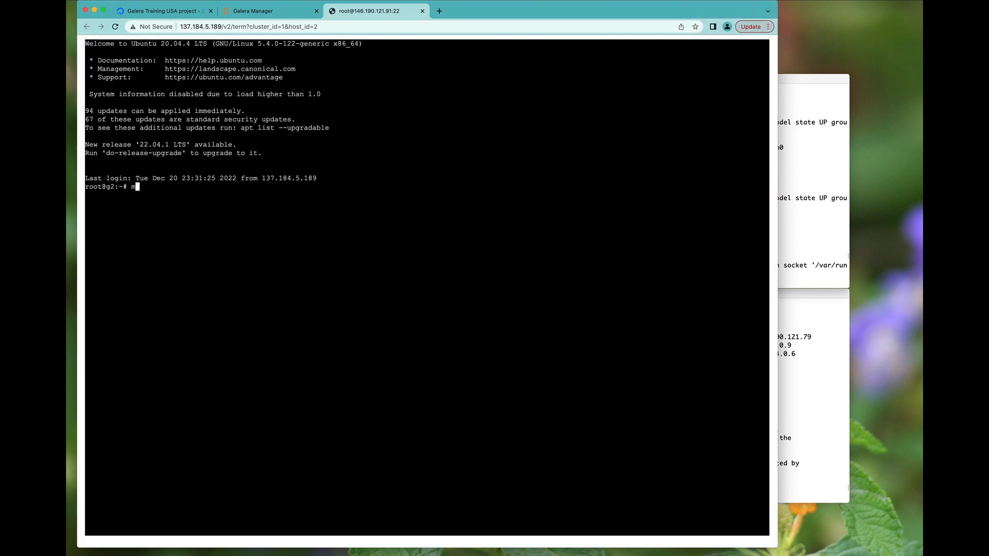
type("show da")
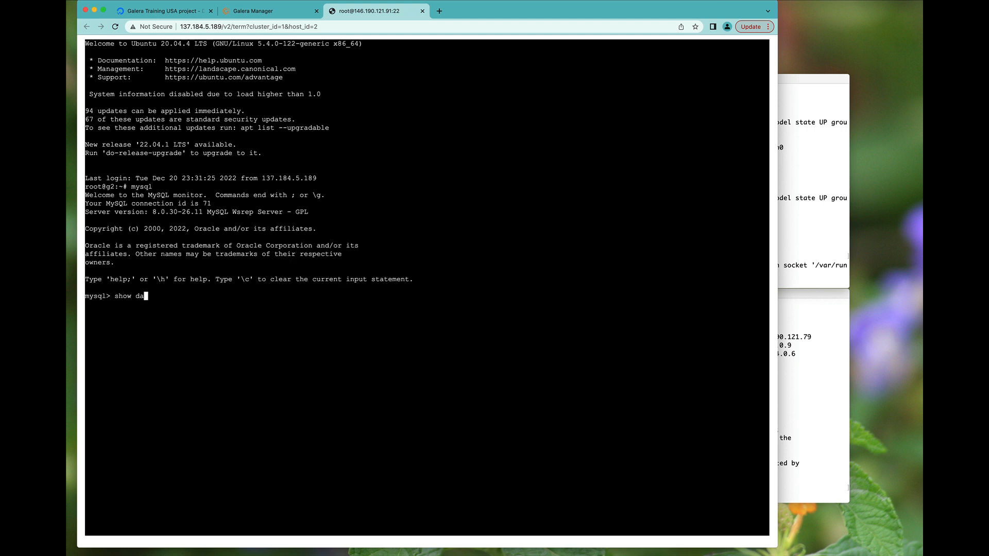
type("tabases;")
key("Return")
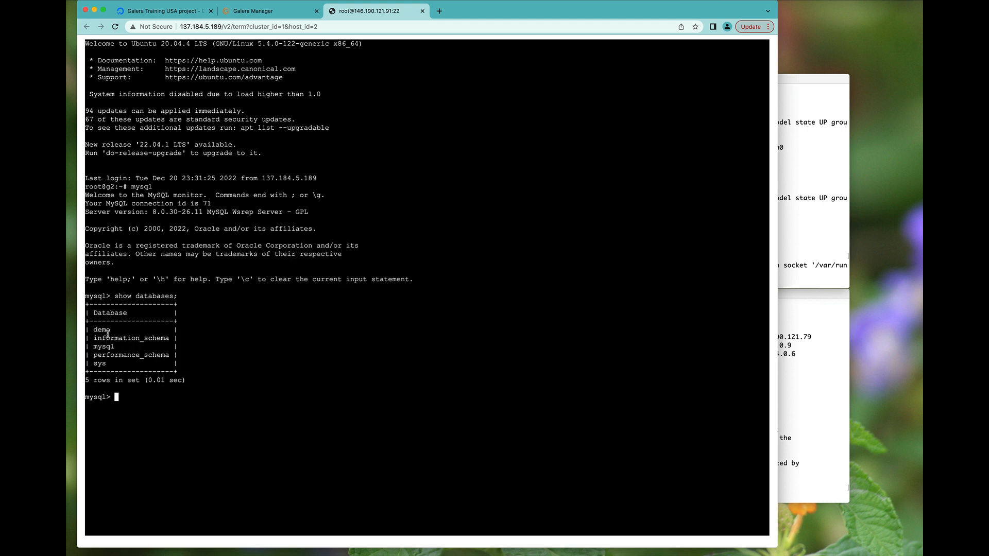
type("\\q")
key("Return")
key("super+w")
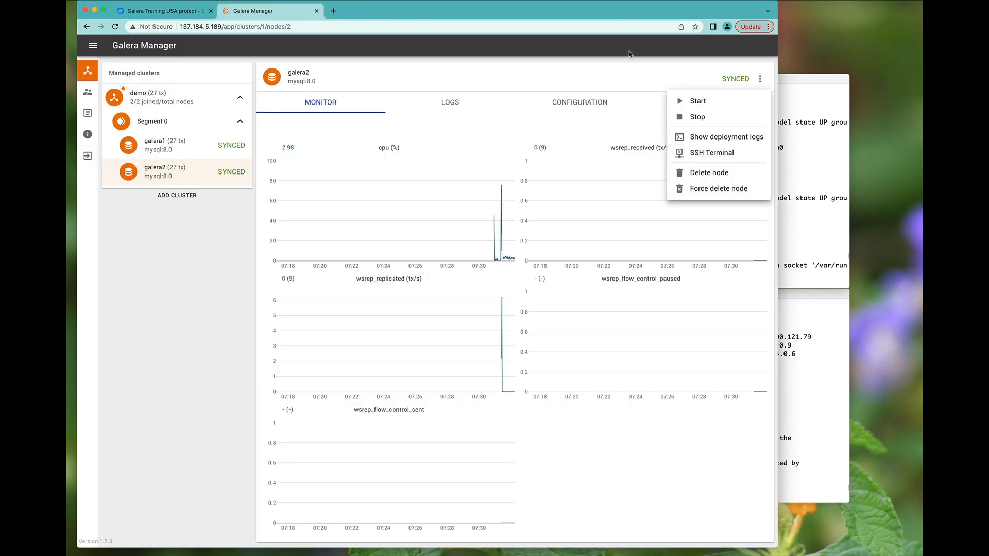
- On g2, start mysql and query wsrep_cluster_size, which reports 2
left_click(625, 69)
left_click(798, 208)
type("m")
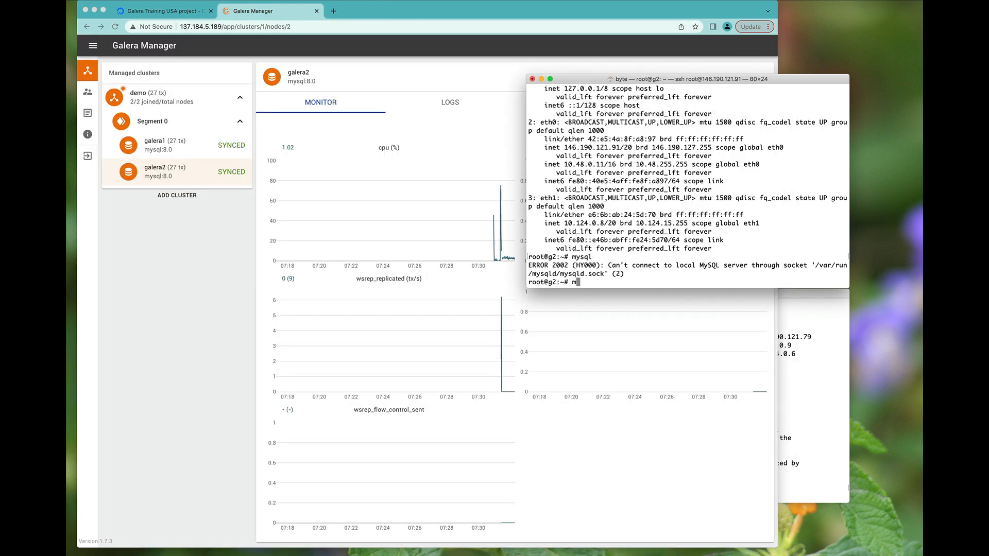
type("ysql")
key("Return")
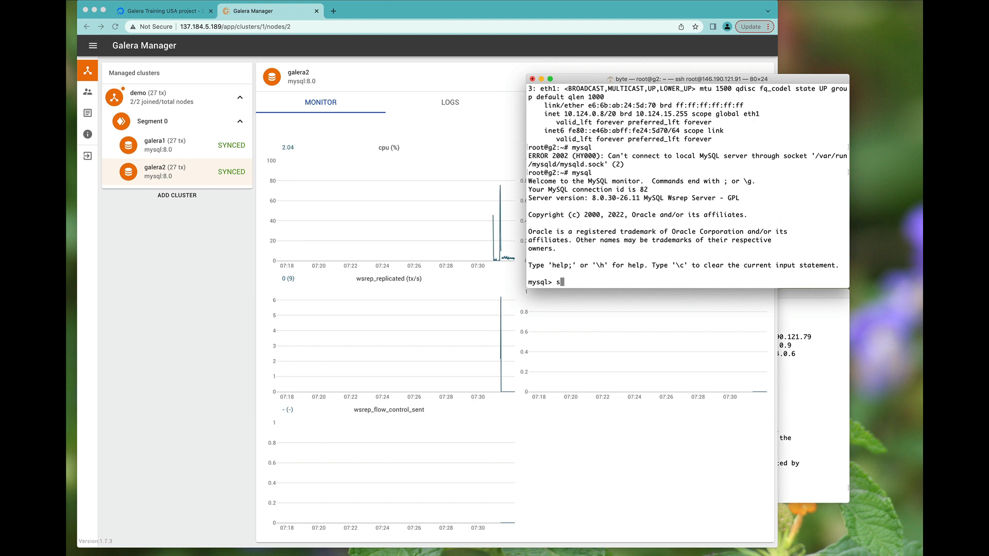
type("show status like 'w")
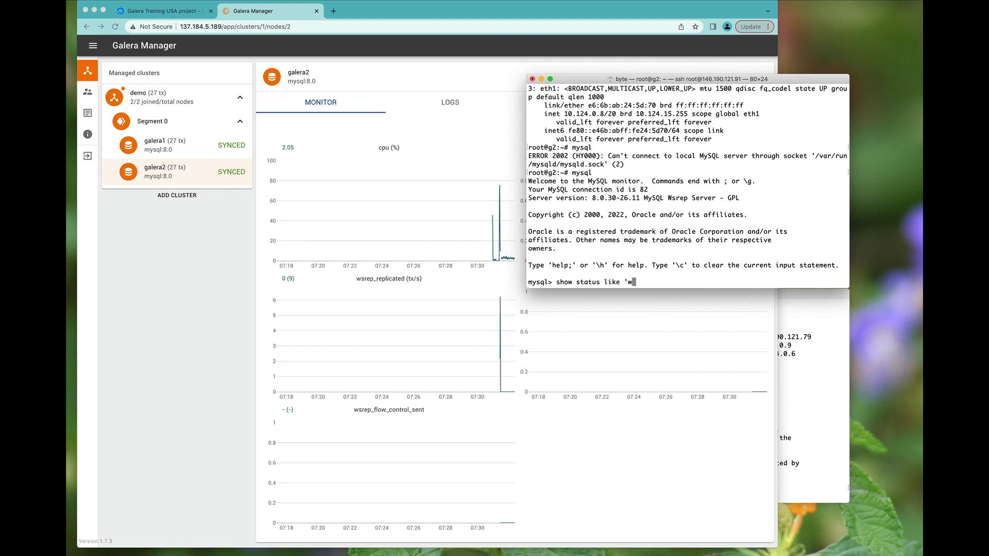
type("srep_cluster")
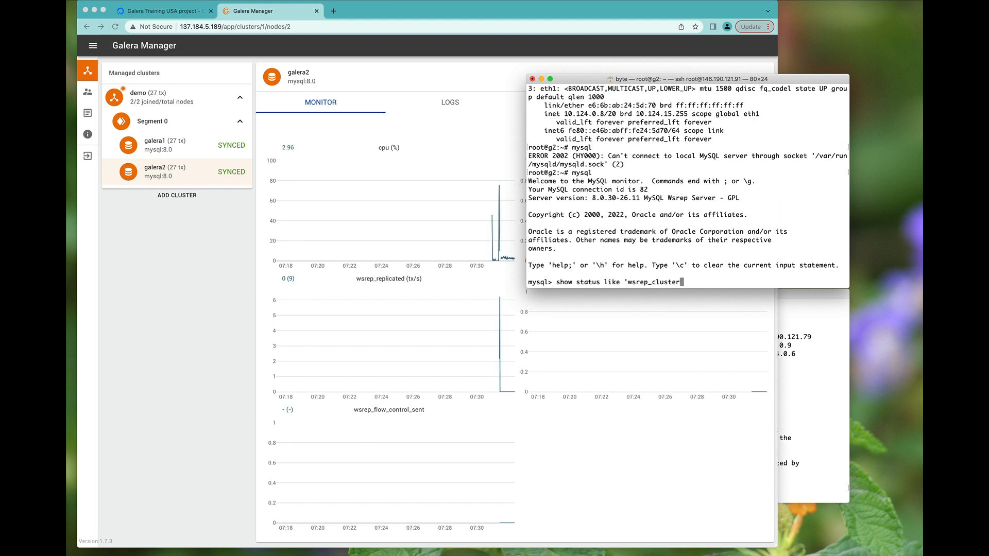
type("_size';")
key("Return")
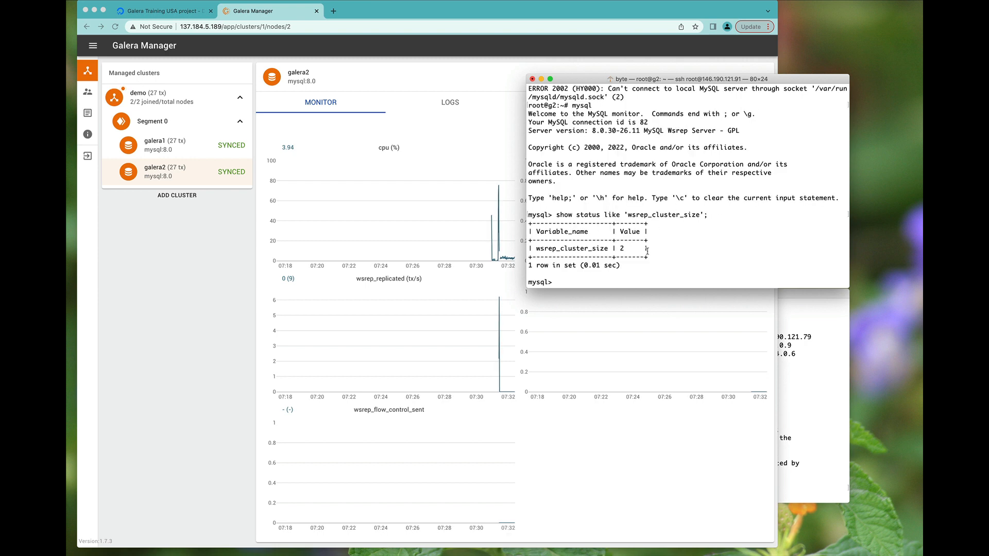
left_click(190, 282)
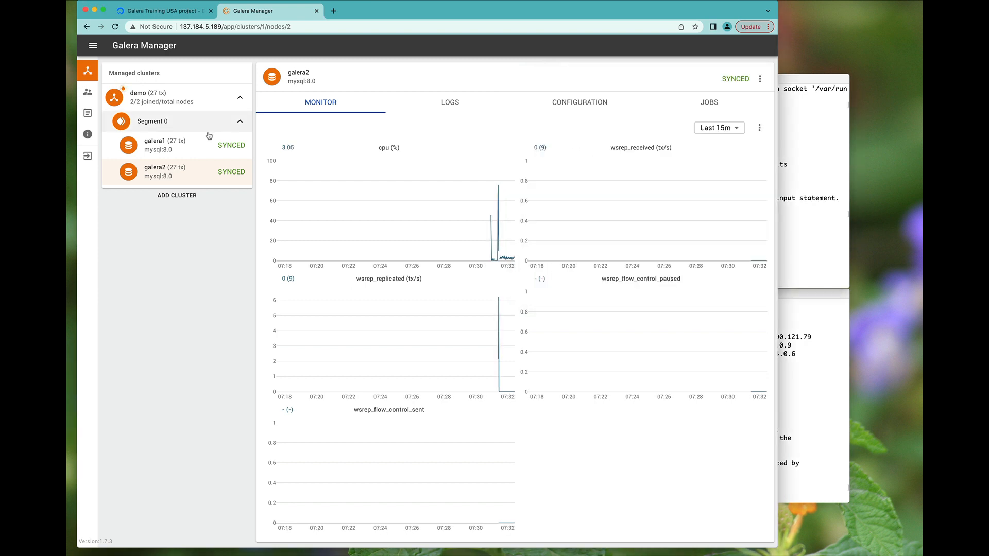
- Begin adding a node named galera3 to the demo cluster
left_click(169, 98)
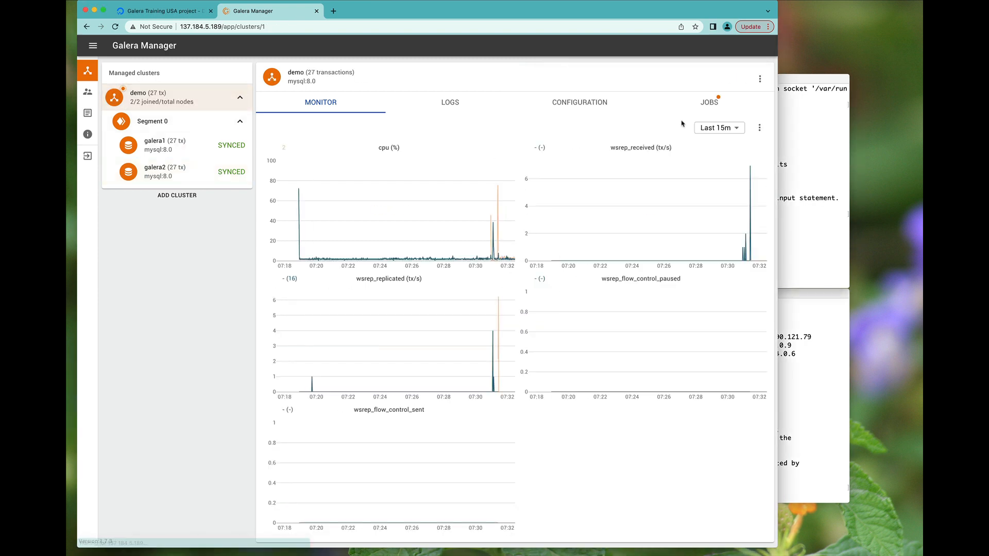
left_click(760, 78)
left_click(731, 105)
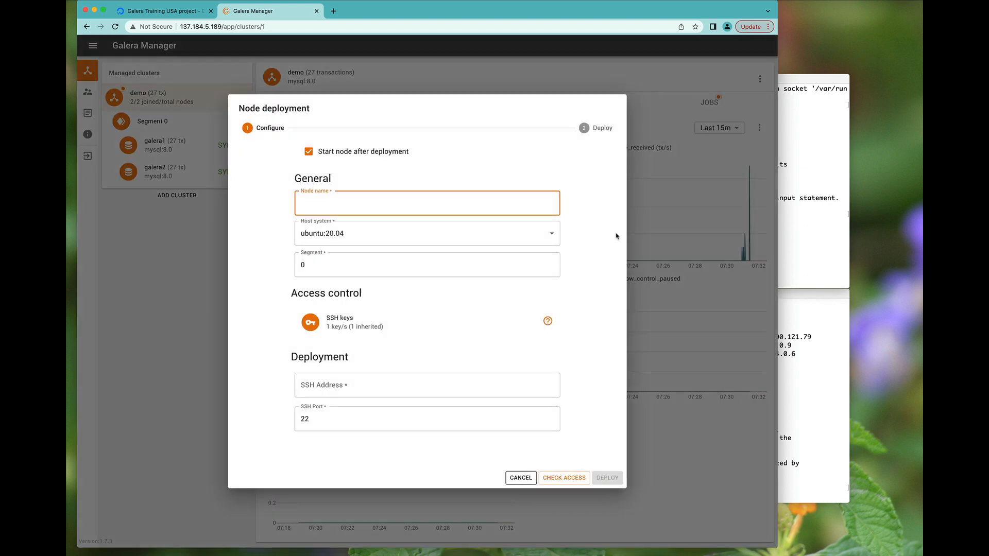
type("galera3")
- Copy the server's public IP 146.190.121.79 from 'ip addr' into the SSH Address field
left_click(798, 390)
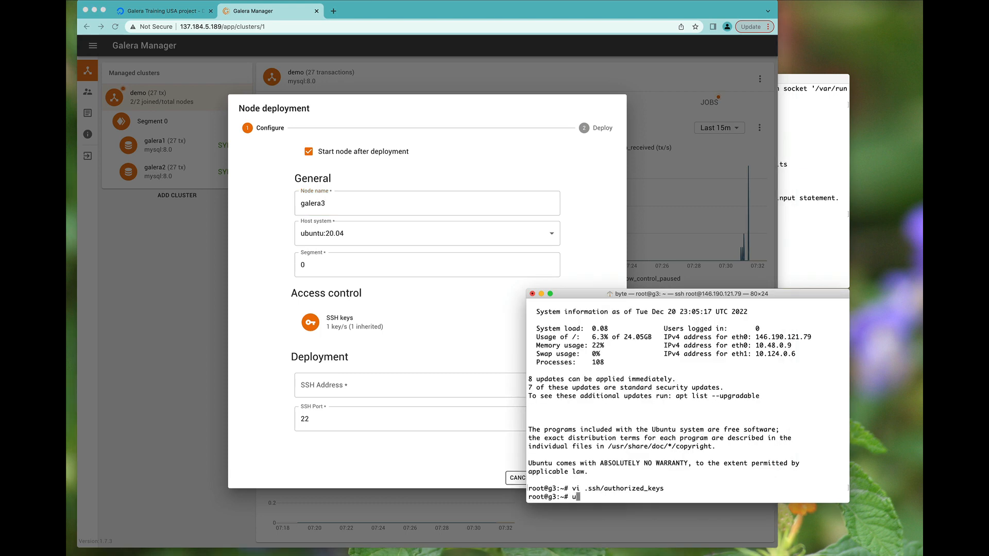
type("ip addr")
key("Return")
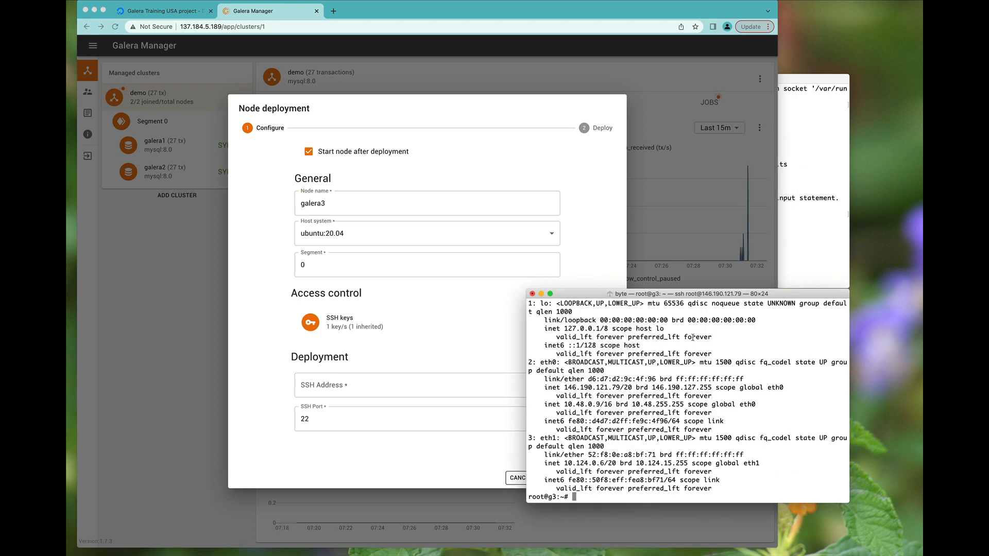
double_click(603, 384)
key("super+c")
left_click(369, 403)
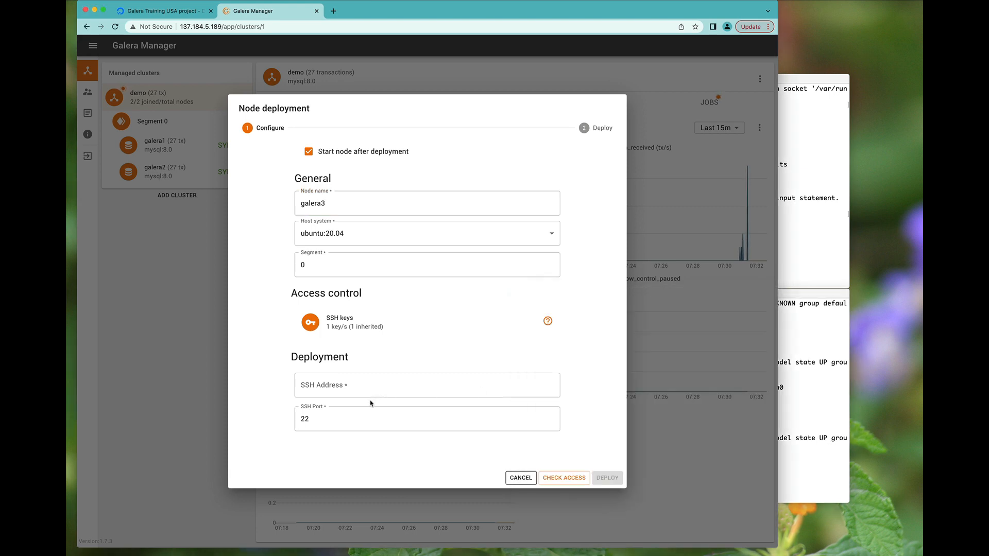
left_click(356, 384)
key("super+v")
- Pass the SSH access check and deploy the galera3 node
left_click(575, 476)
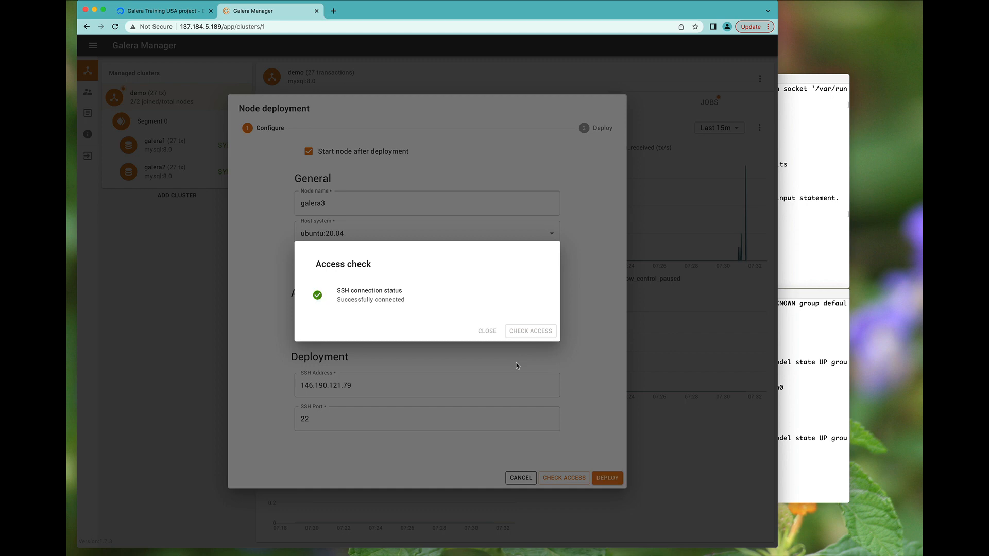
left_click(487, 331)
left_click(606, 478)
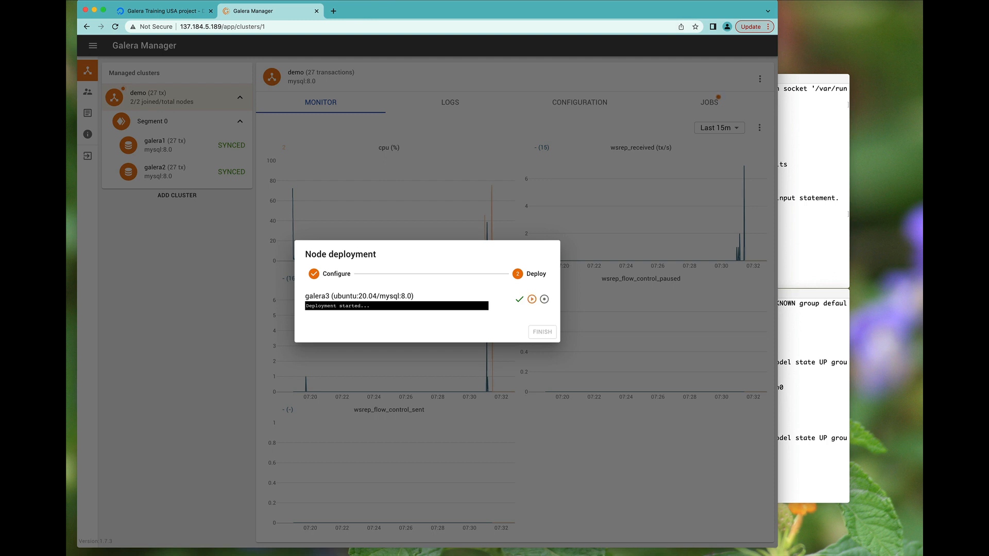
- Rerun the wsrep_cluster_size query on galera2, now reporting 3
left_click(683, 1)
left_click(686, 22)
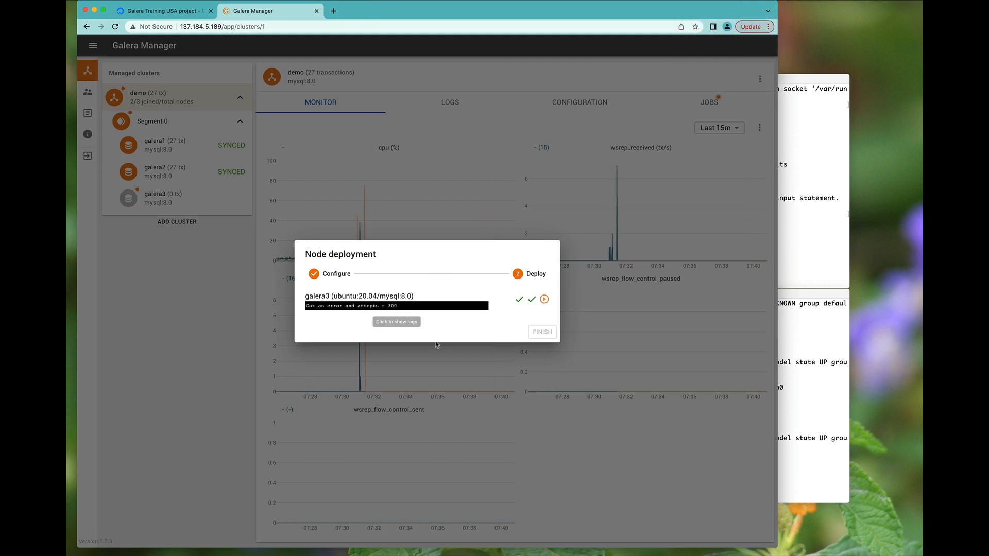
left_click(788, 261)
key("Up")
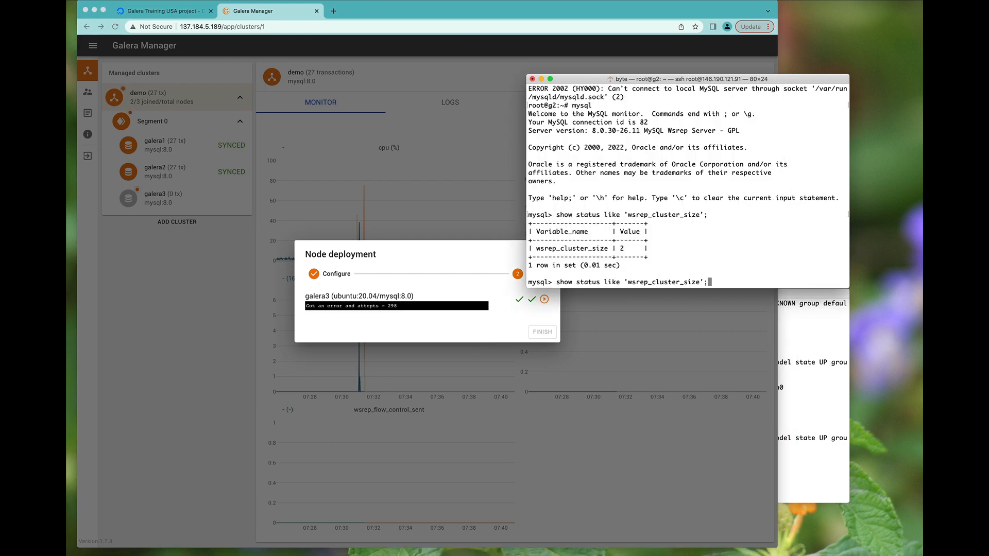
key("Return")
triple_click(571, 251)
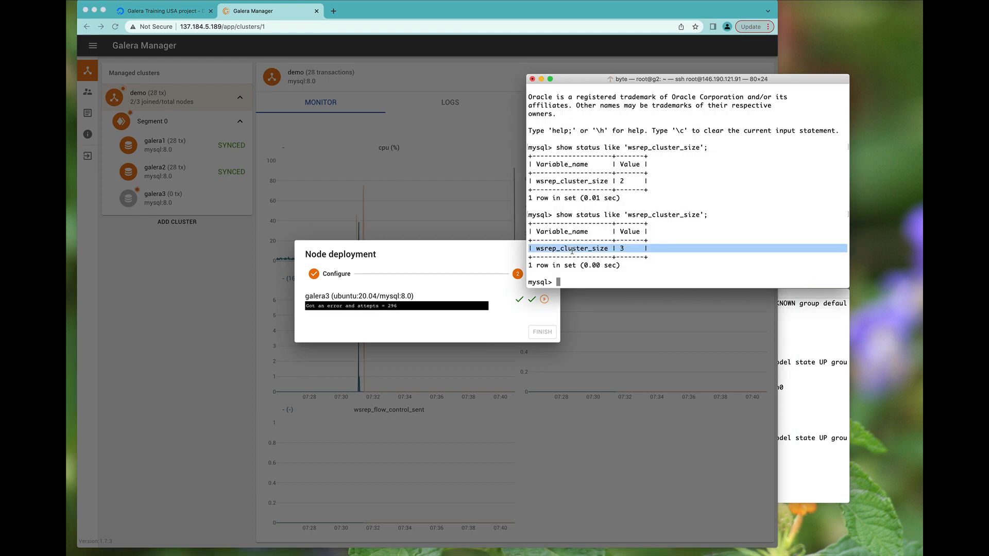
left_click(414, 273)
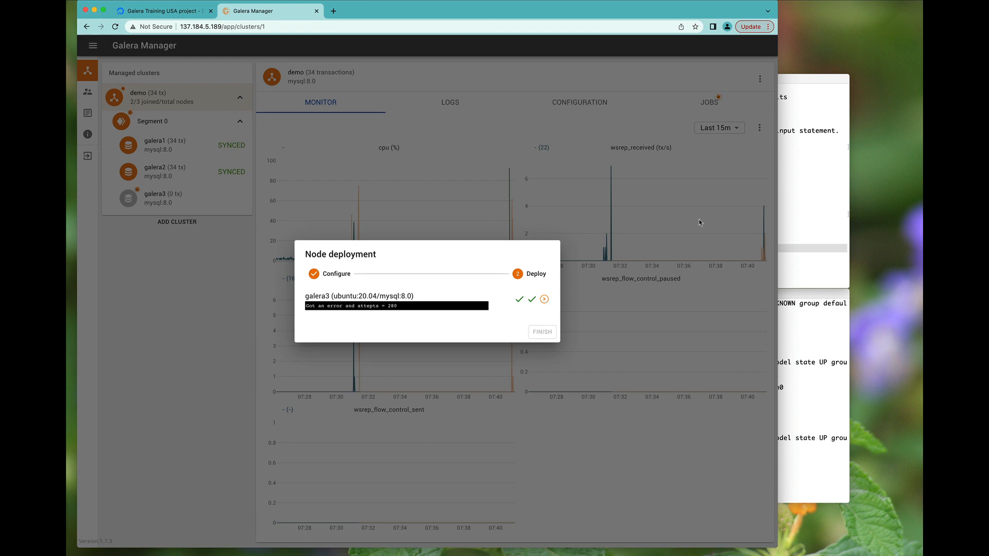
- On galera3, list databases and confirm cluster size 3, then close the deployment window
left_click(810, 337)
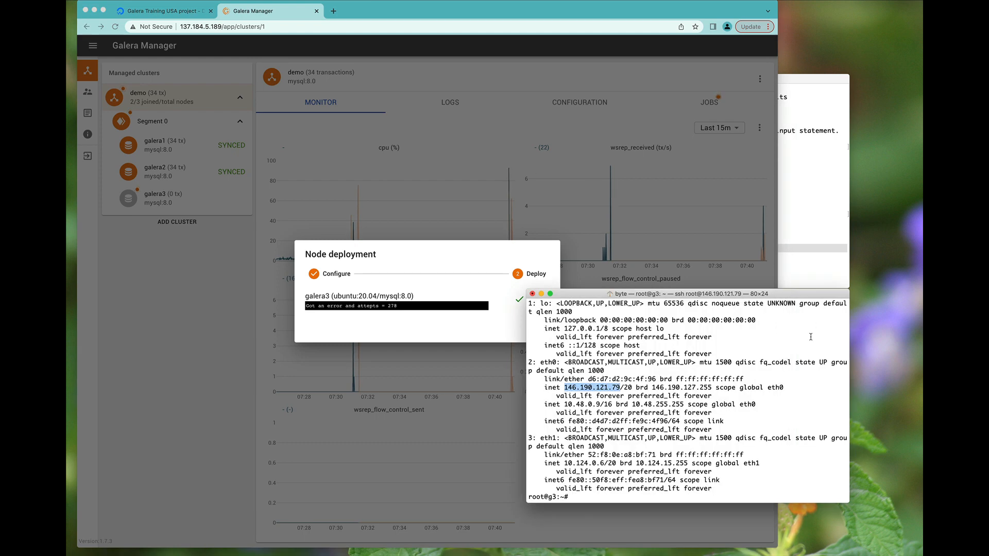
type("mysql")
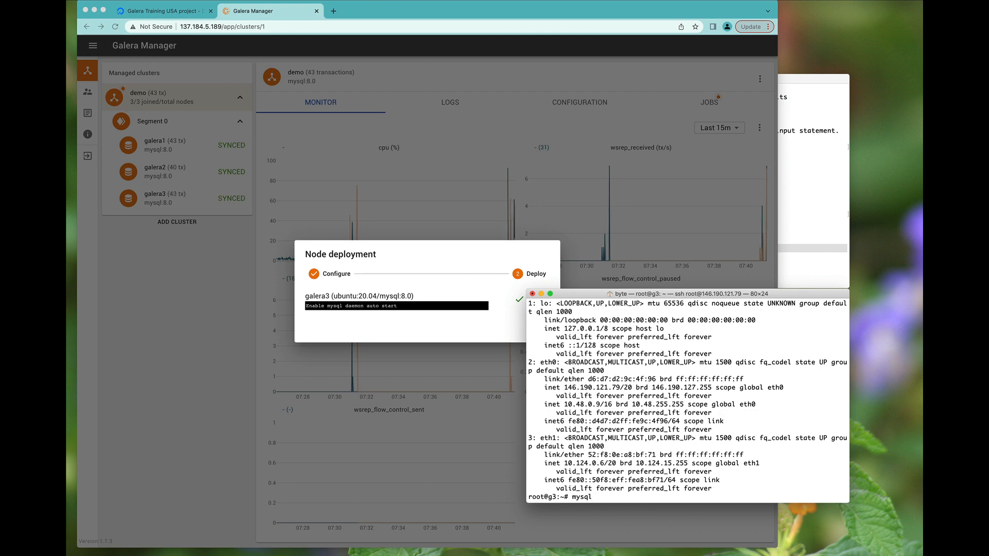
key("Return")
type("sh")
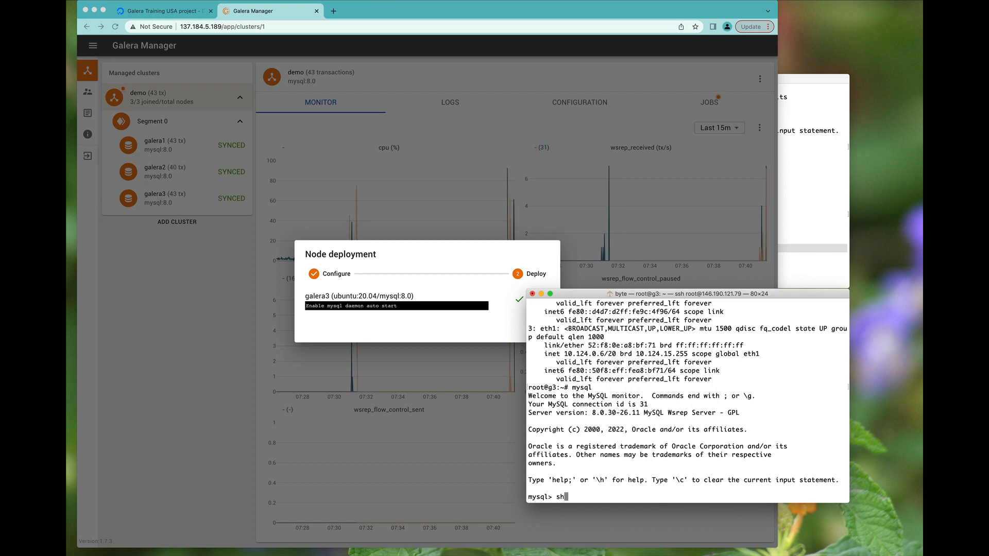
type("ow databases;")
key("Return")
type("s")
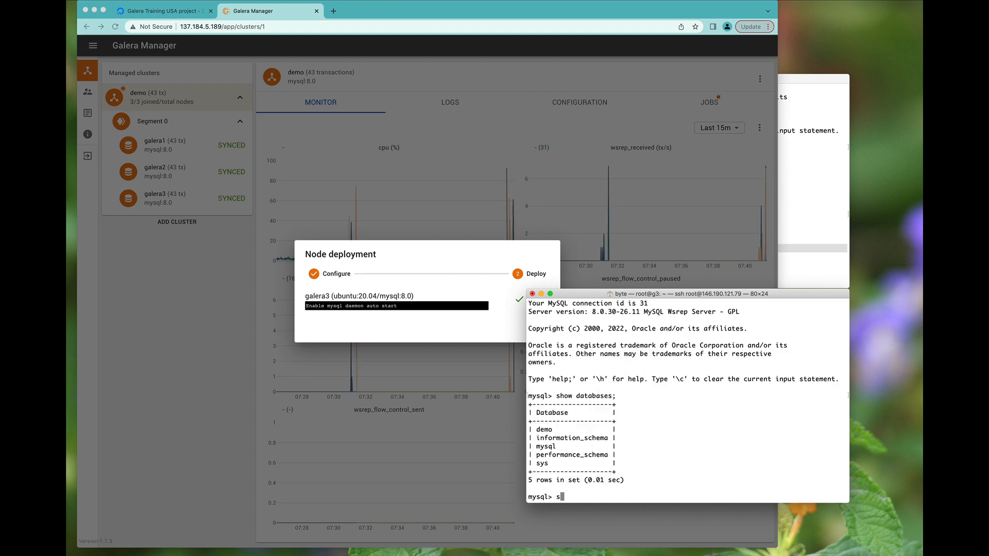
type("how status like")
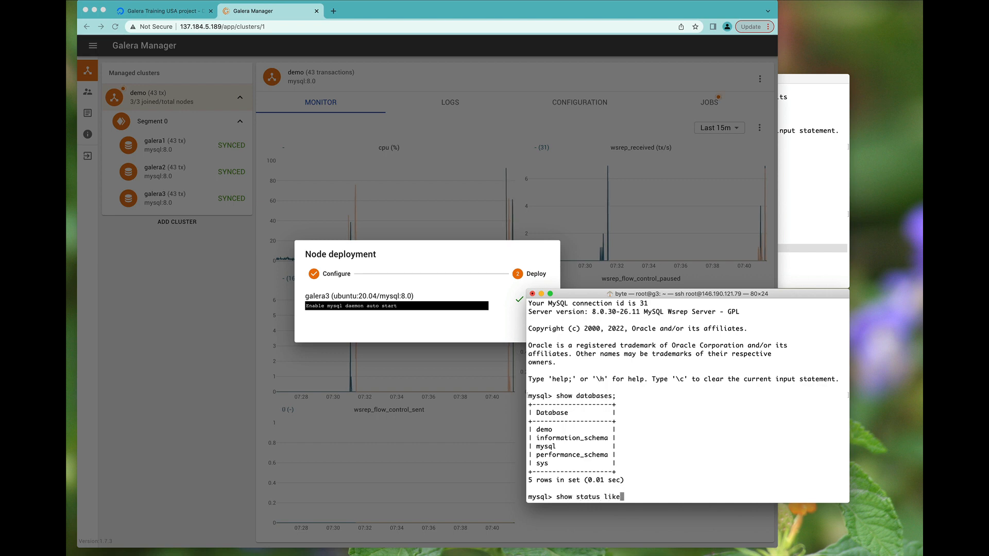
type(" 'wsrep_cluster")
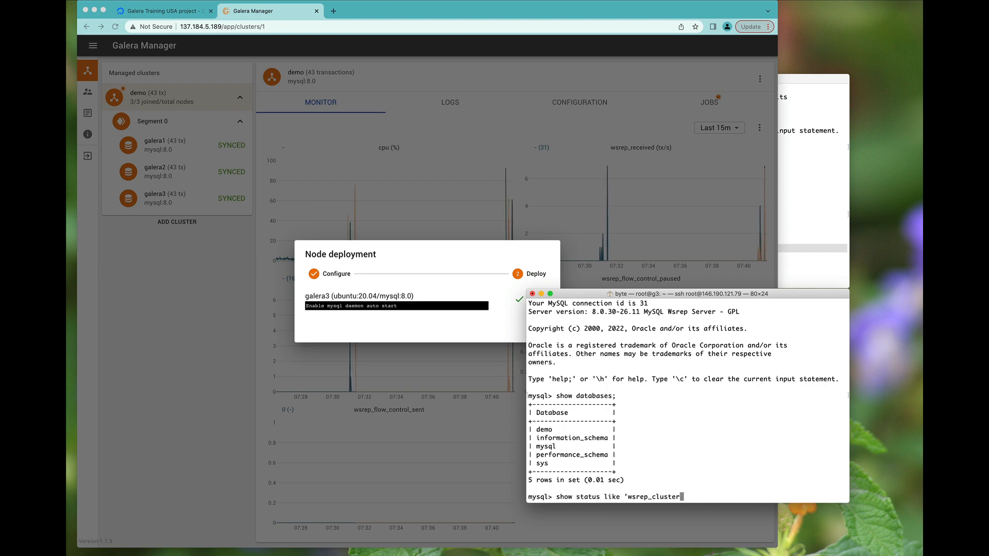
type("_size';")
key("Return")
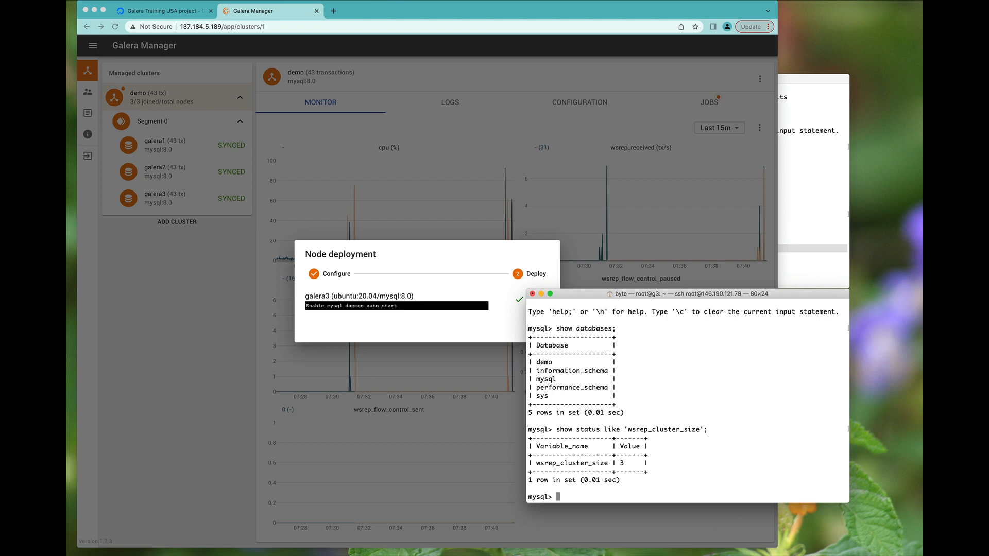
left_click(456, 222)
left_click(542, 334)
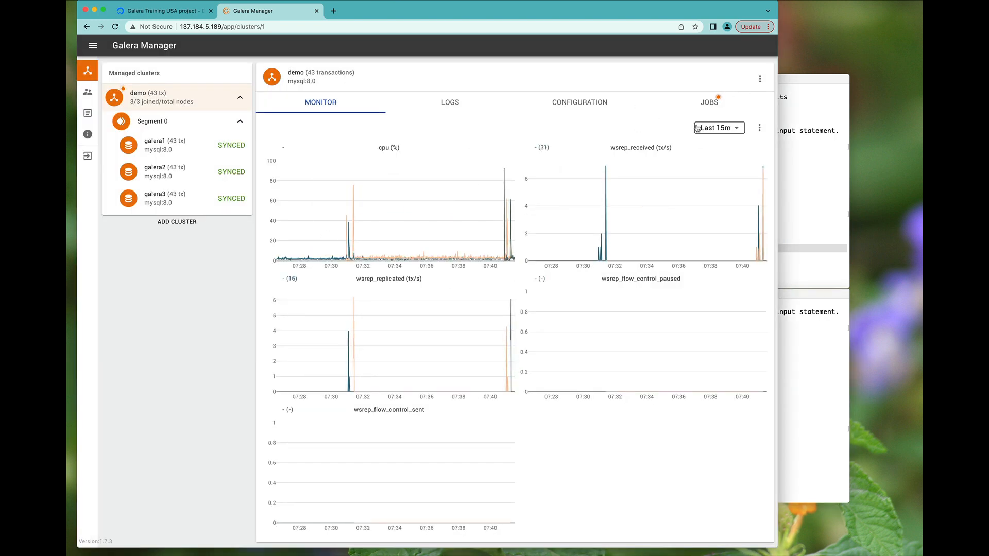
left_click(709, 103)
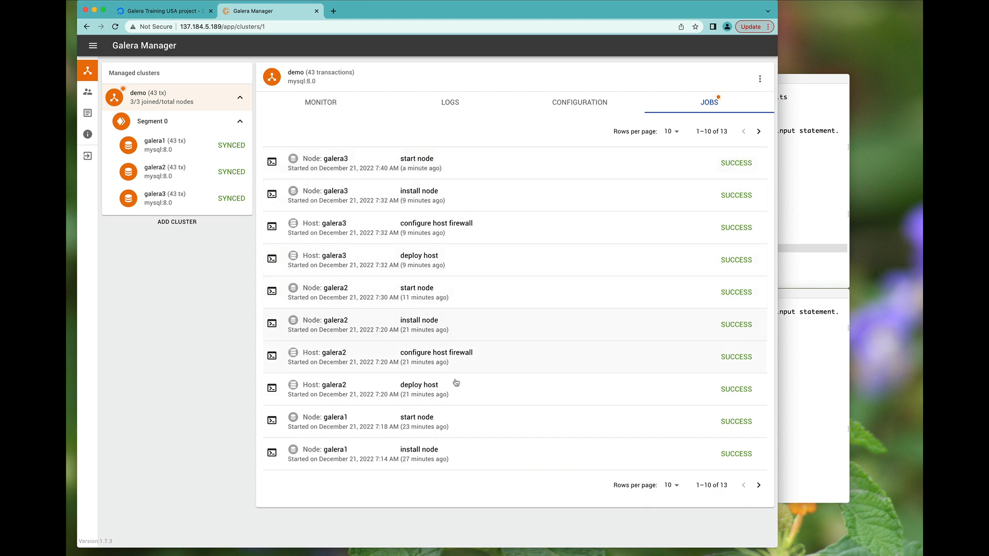
left_click(759, 485)
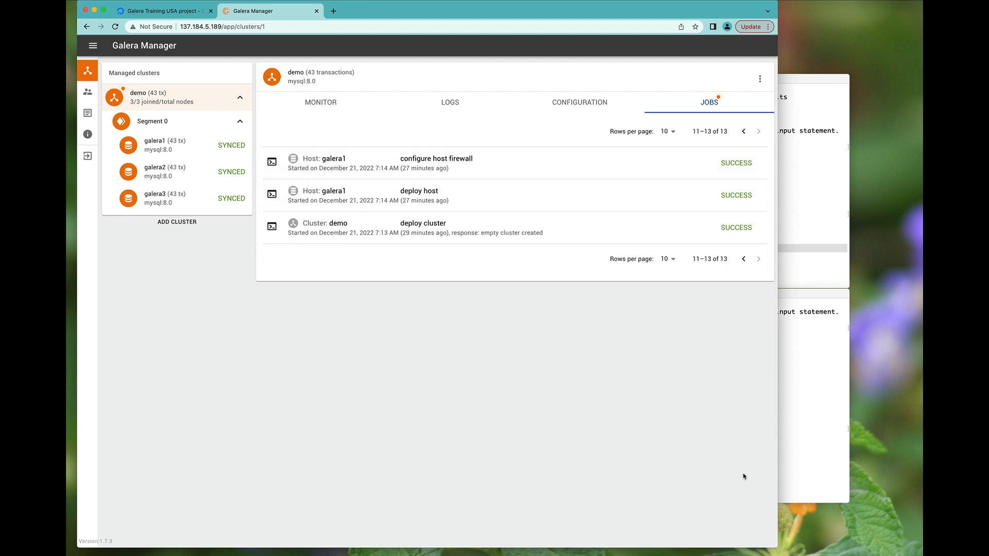
left_click(742, 259)
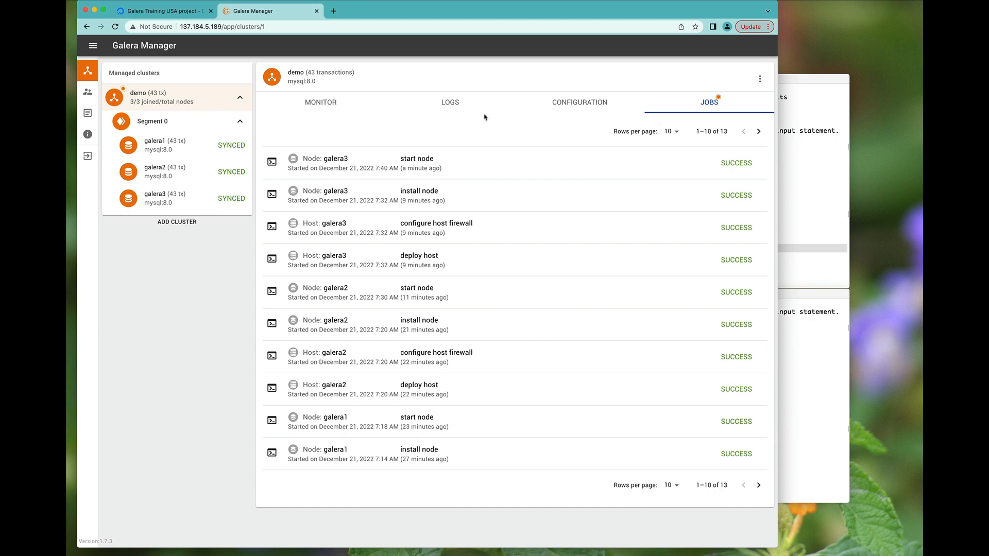
left_click(571, 101)
left_click(466, 105)
left_click(342, 104)
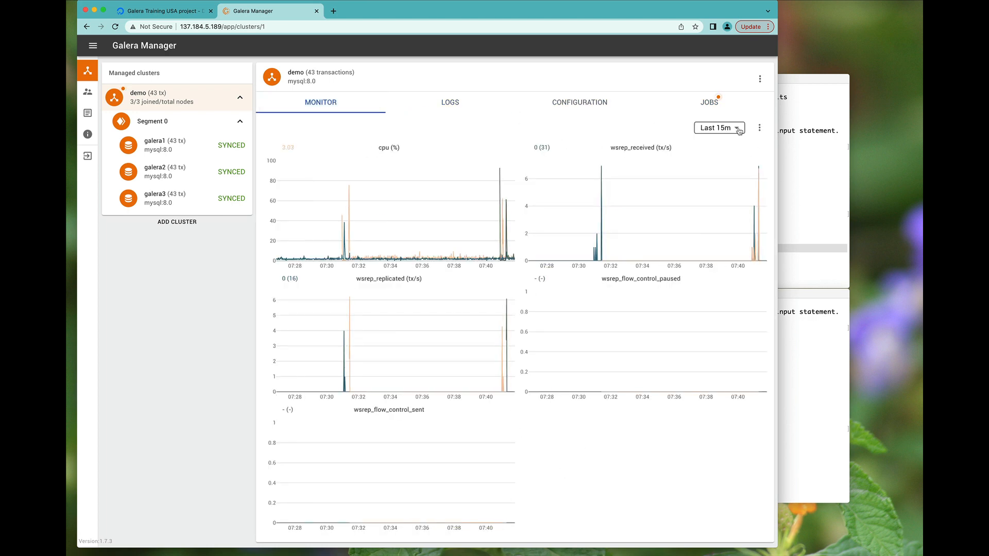
- Switch charts through Last 5m, 30m, 15m and 30m, then view galera3 and galera2
left_click(720, 128)
left_click(713, 144)
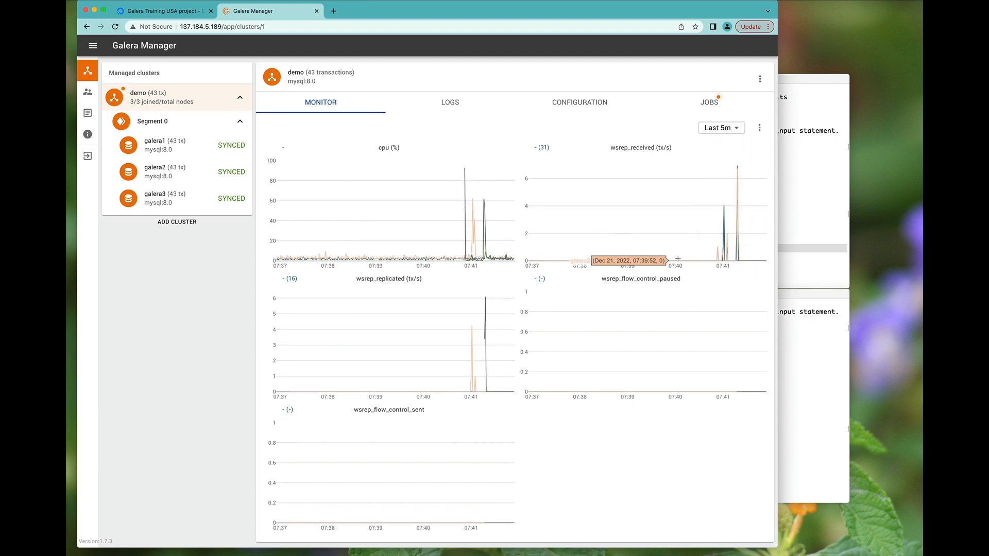
left_click(716, 128)
left_click(717, 175)
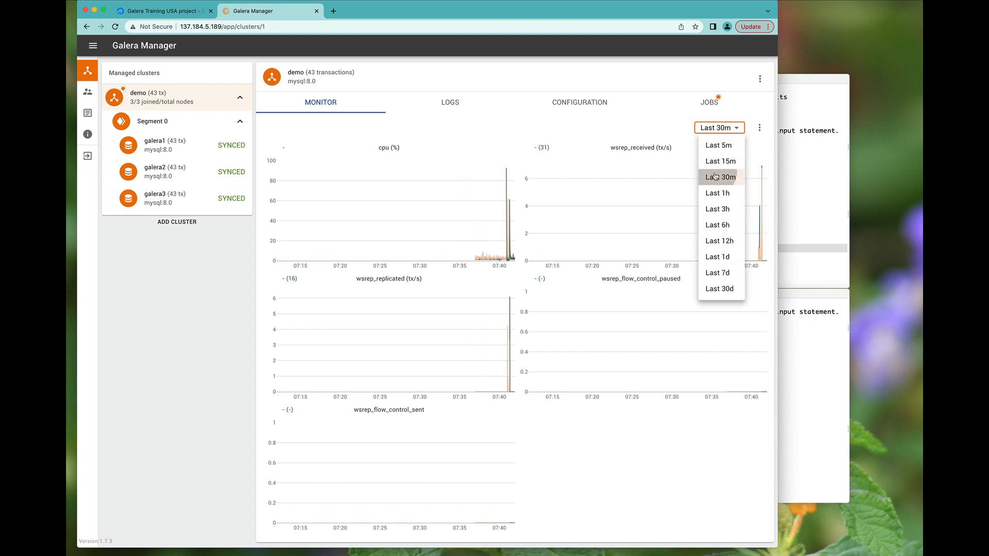
left_click(718, 128)
left_click(715, 161)
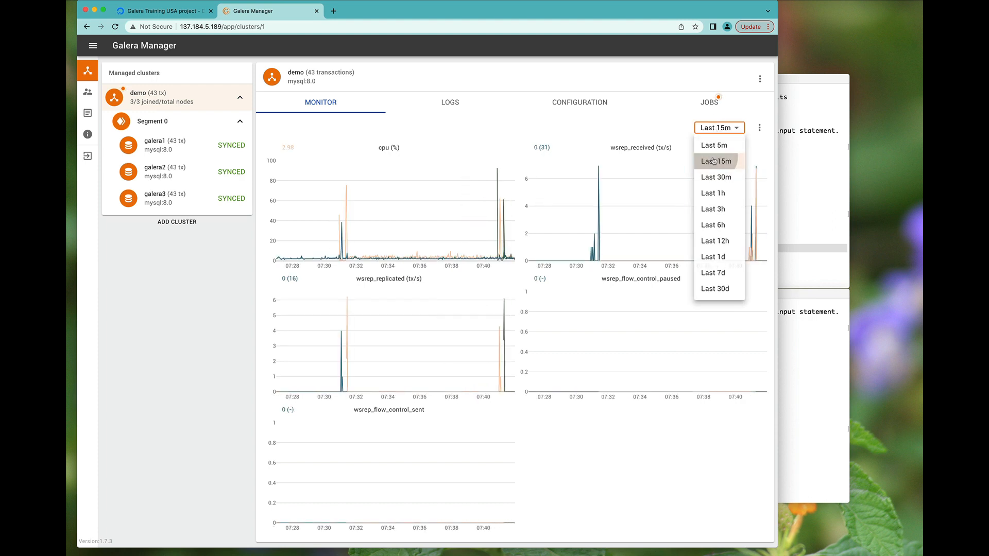
left_click(716, 128)
left_click(712, 175)
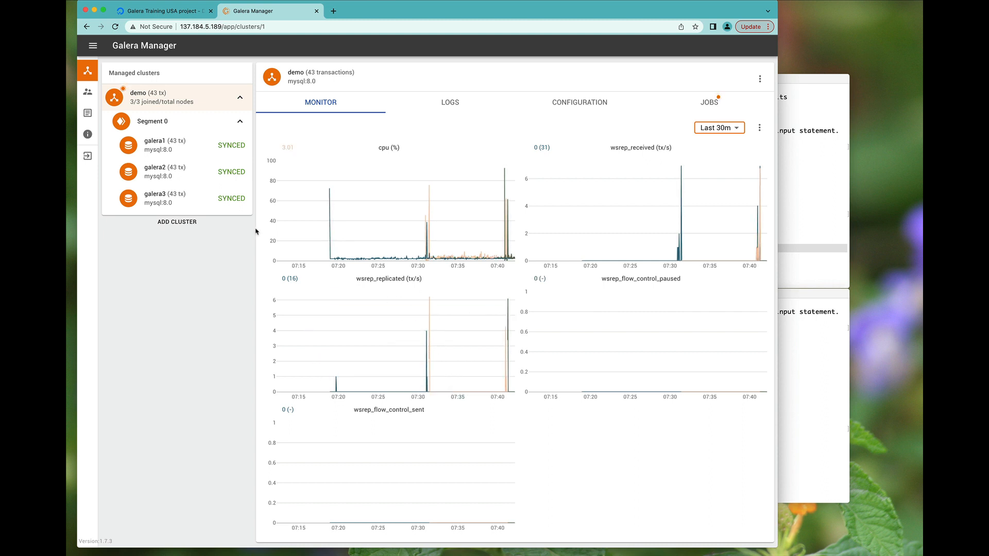
left_click(188, 204)
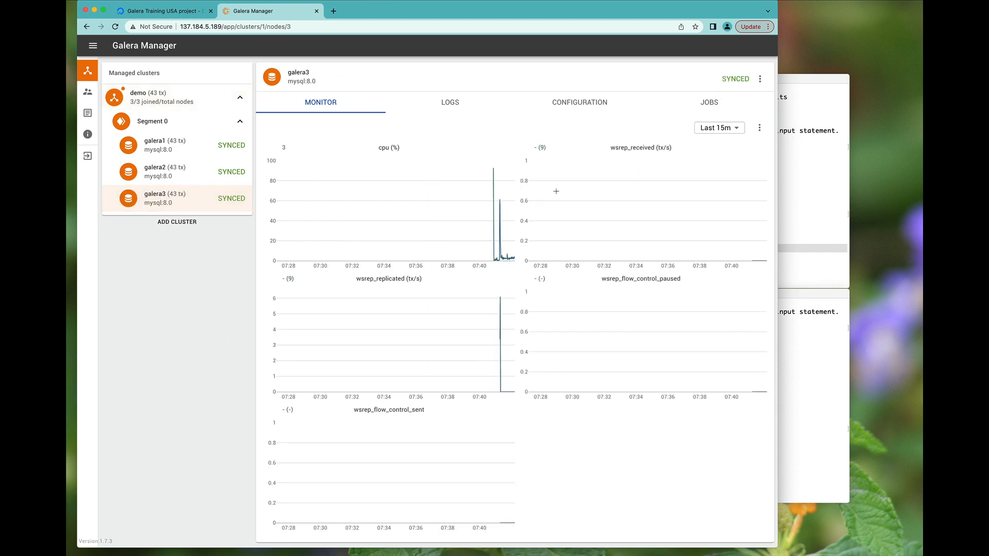
left_click(229, 173)
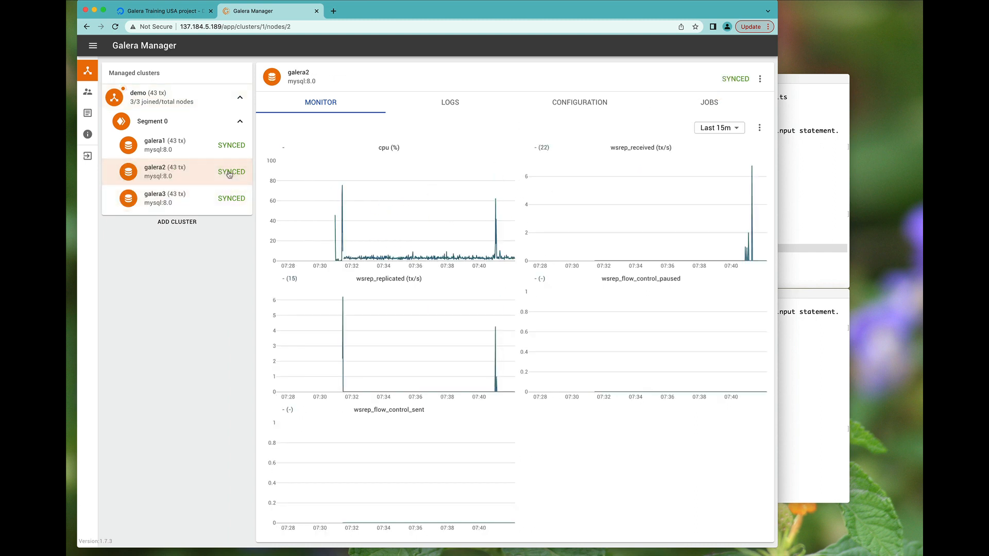
- Stop the galera2 node and confirm STOP
left_click(218, 145)
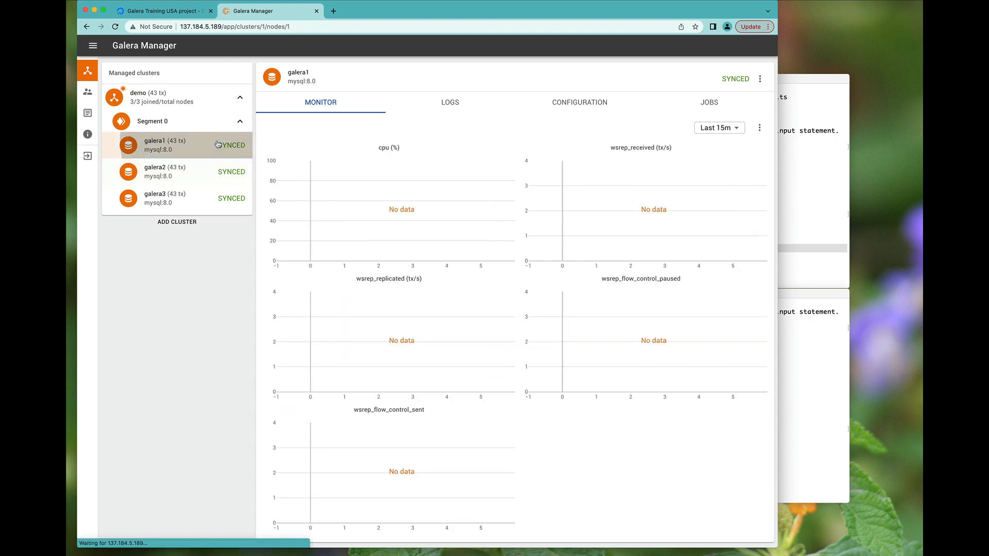
left_click(197, 105)
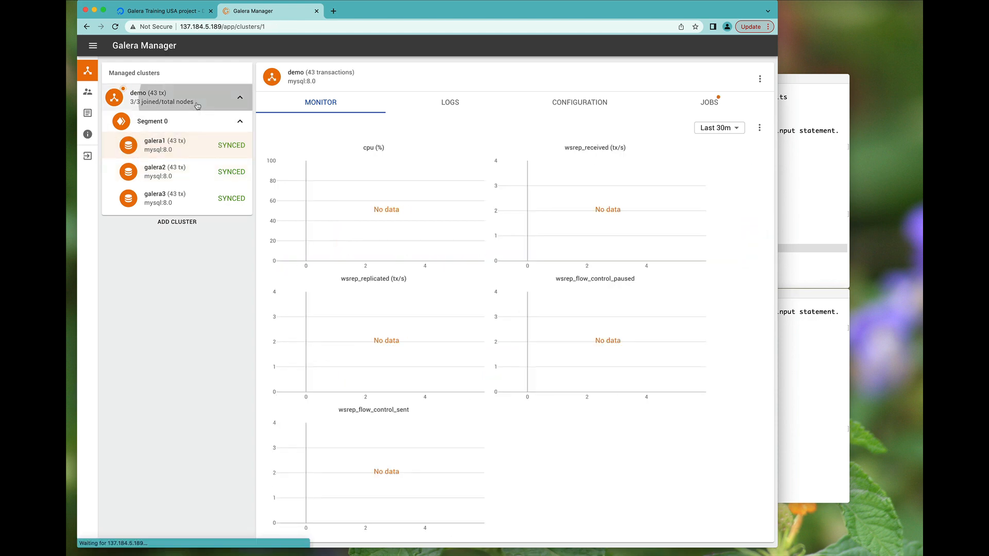
left_click(165, 172)
left_click(761, 78)
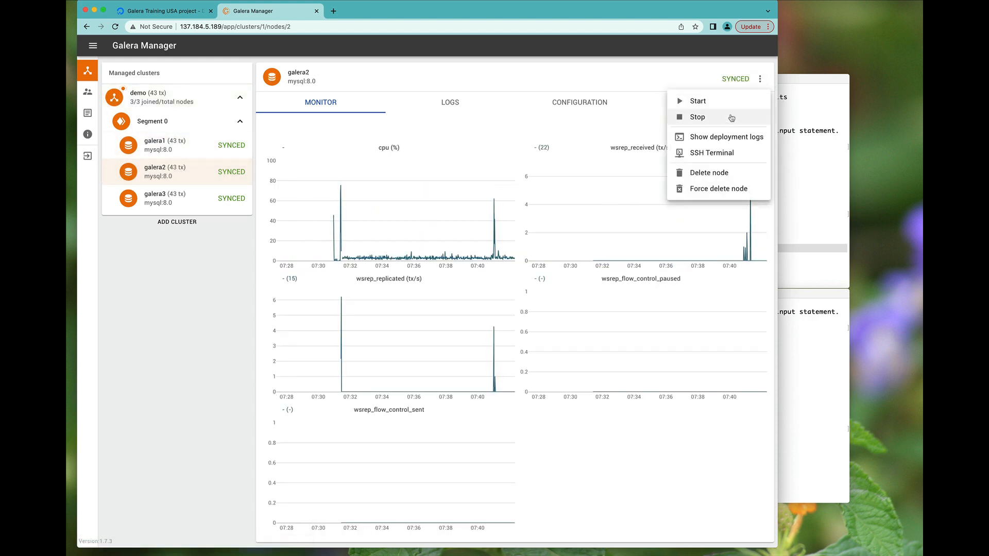
left_click(727, 116)
left_click(453, 305)
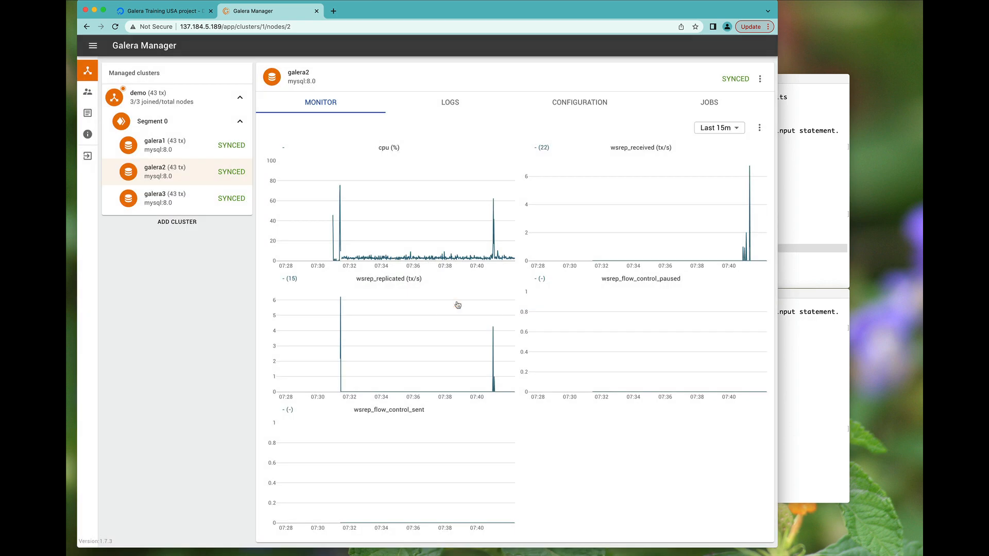
- Rerun the wsrep_cluster_size query several times in the g2 terminal
left_click(804, 253)
key("Up")
key("Return")
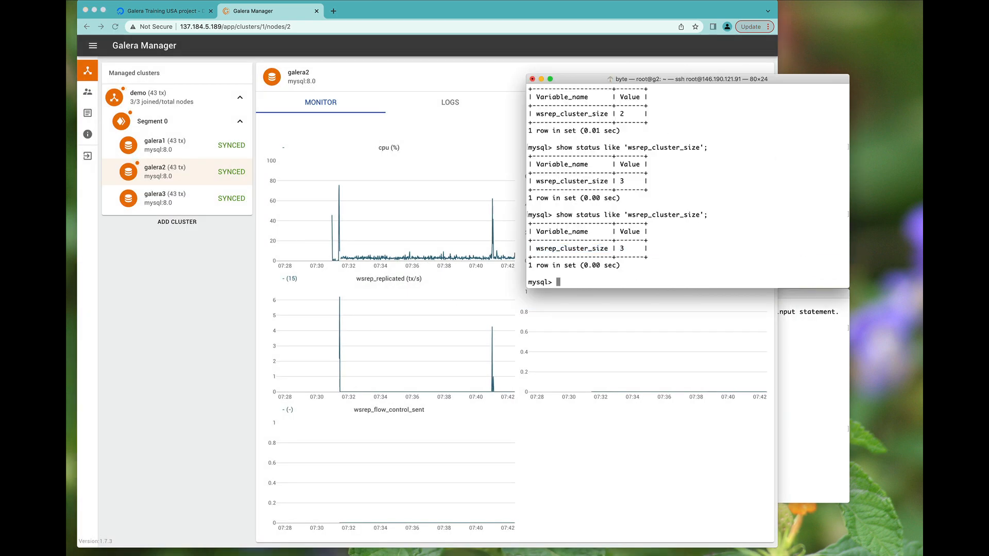
key("Up")
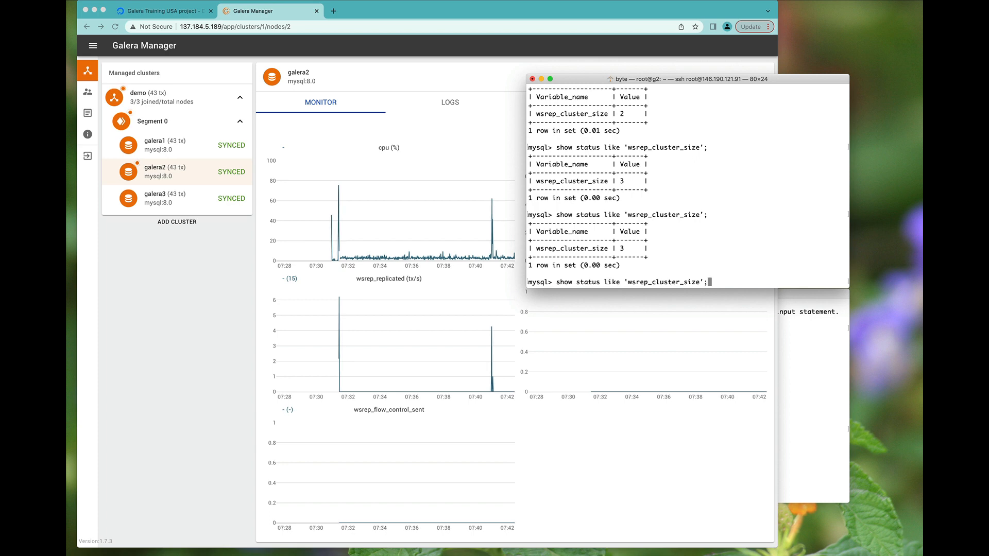
key("Return")
key("Up")
key("Down")
key("Up")
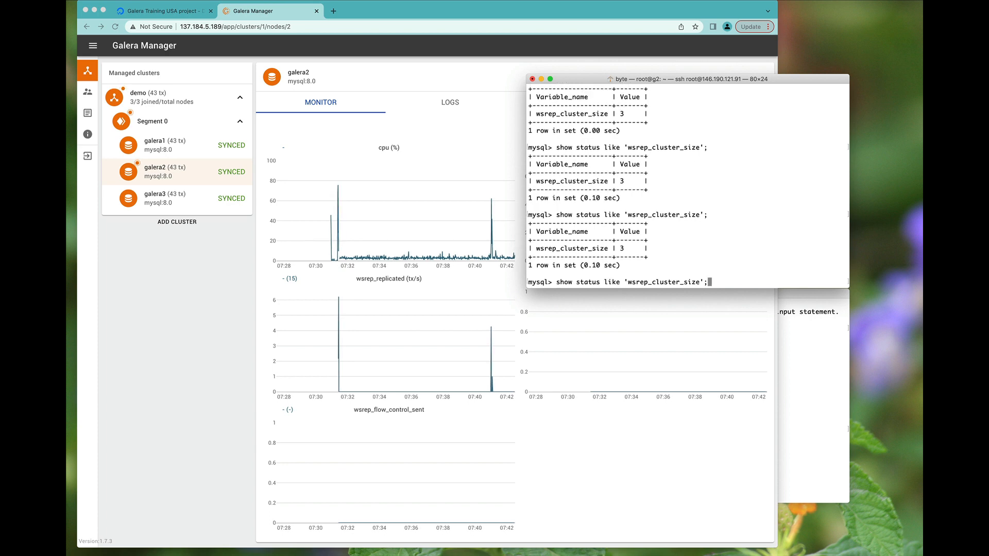
key("Return")
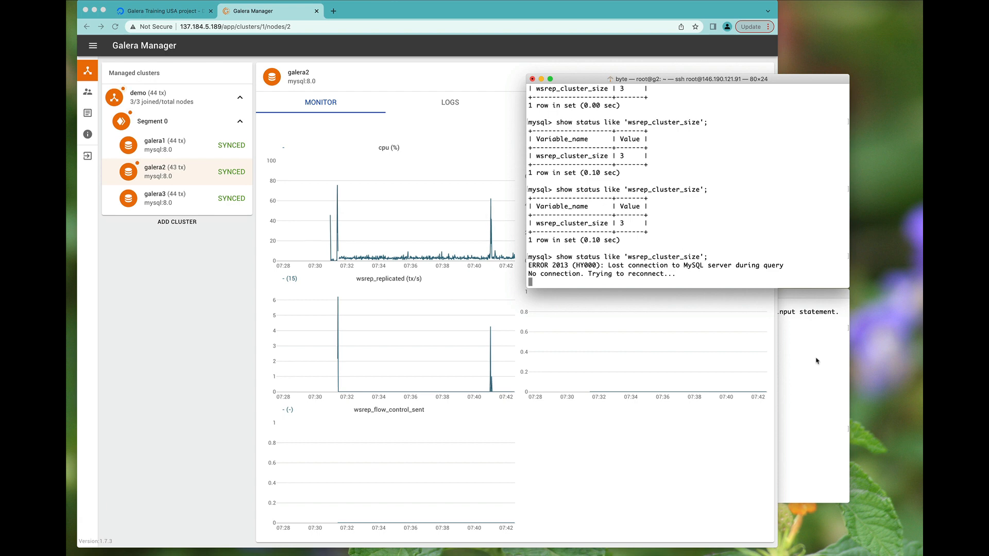
- Recheck the cluster size from galera3, which now reports 2
left_click(816, 360)
key("Up")
key("Return")
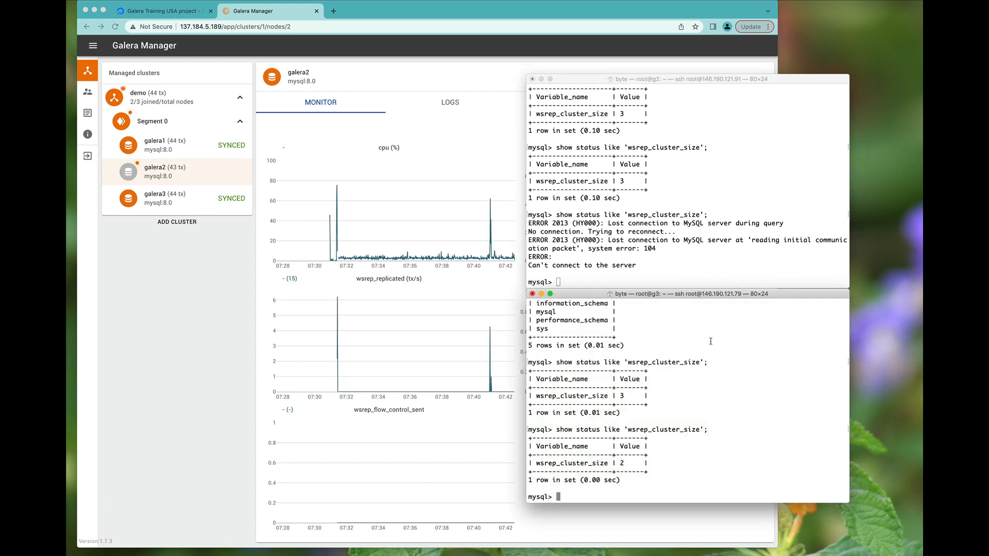
left_click(152, 269)
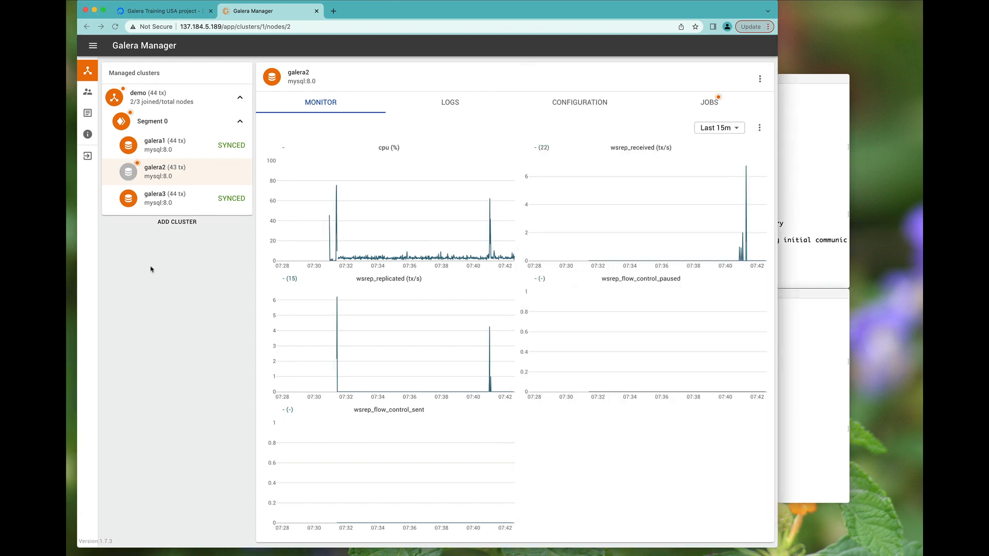
- Start galera2, confirm START, and recheck the cluster size in the terminal
left_click(760, 79)
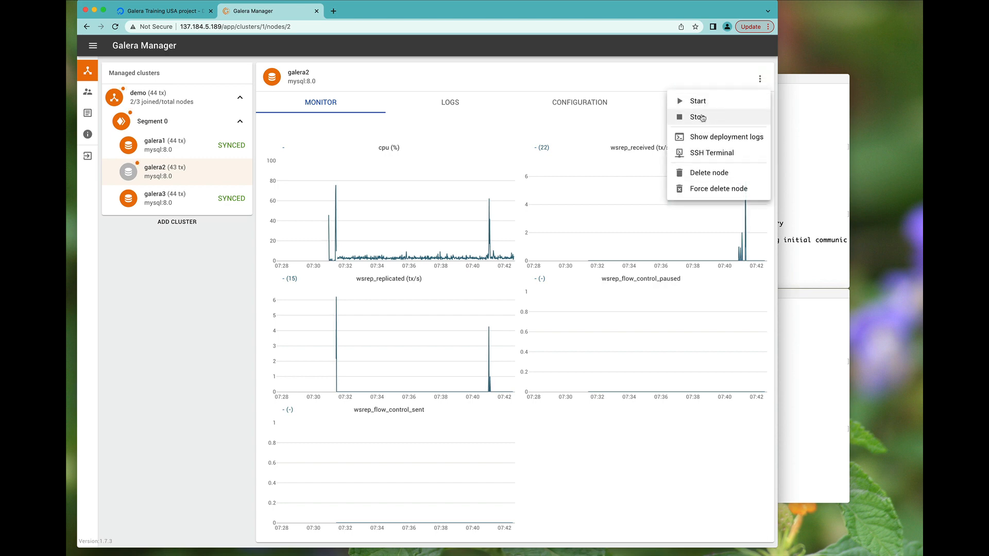
left_click(699, 101)
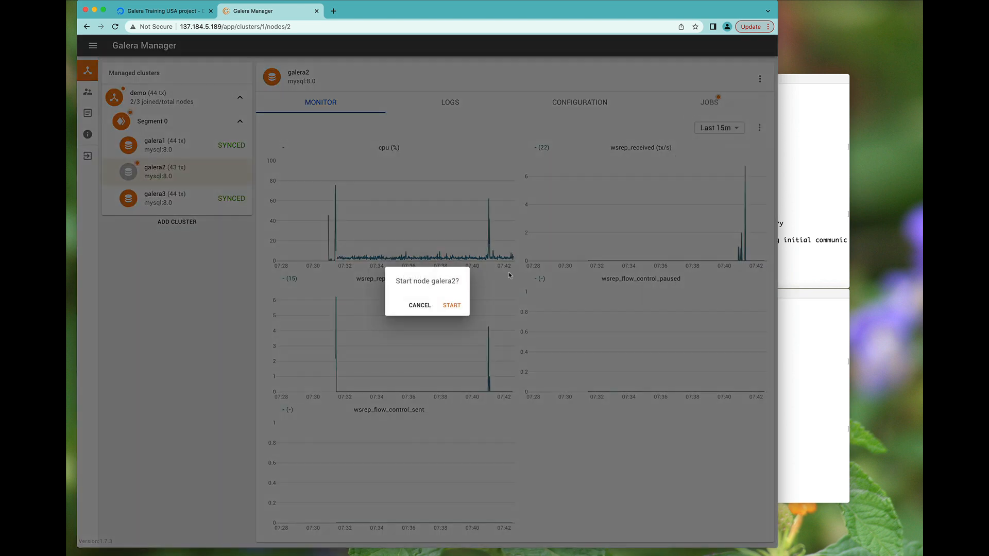
left_click(453, 305)
left_click(780, 344)
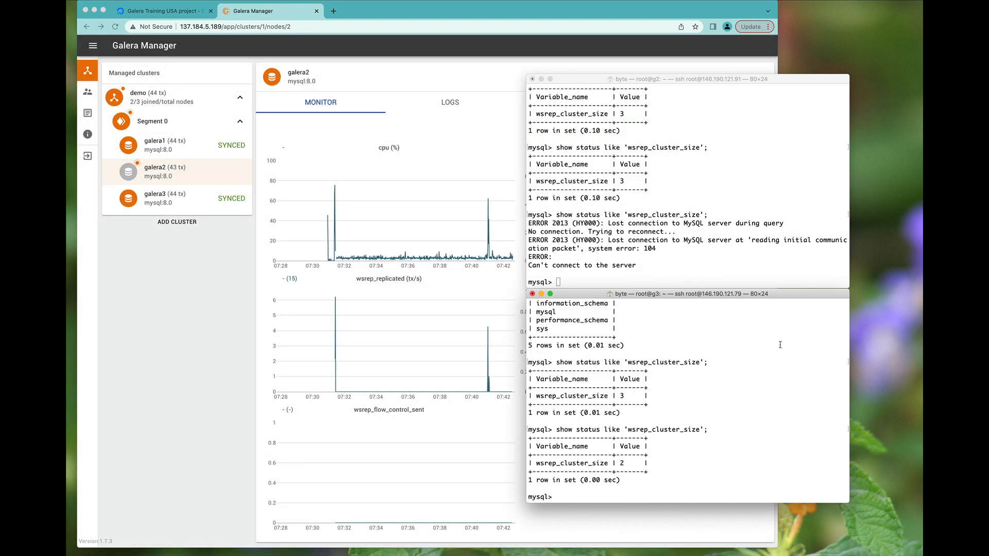
key("Up")
key("Return")
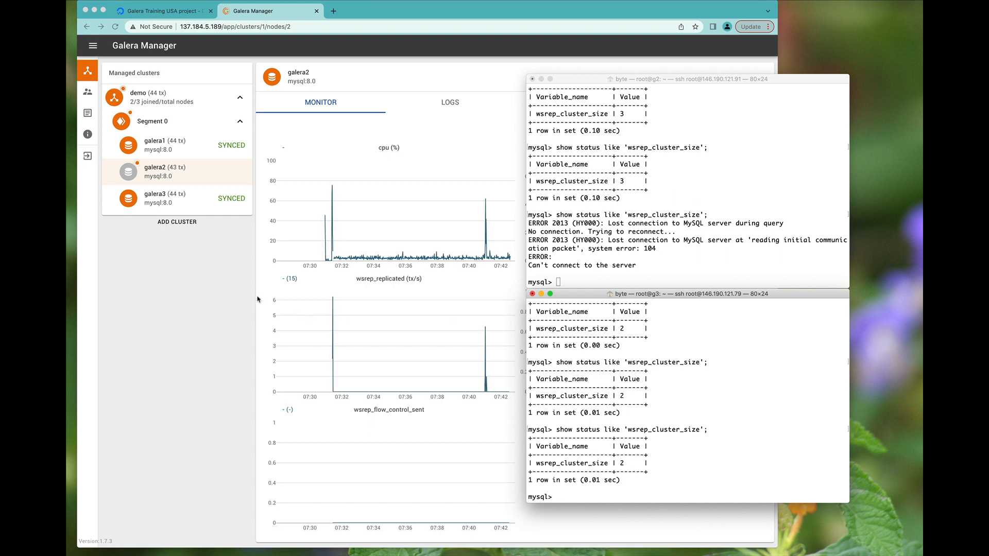
- Rerun the wsrep_cluster_size query repeatedly on galera3
key("Up")
key("Return")
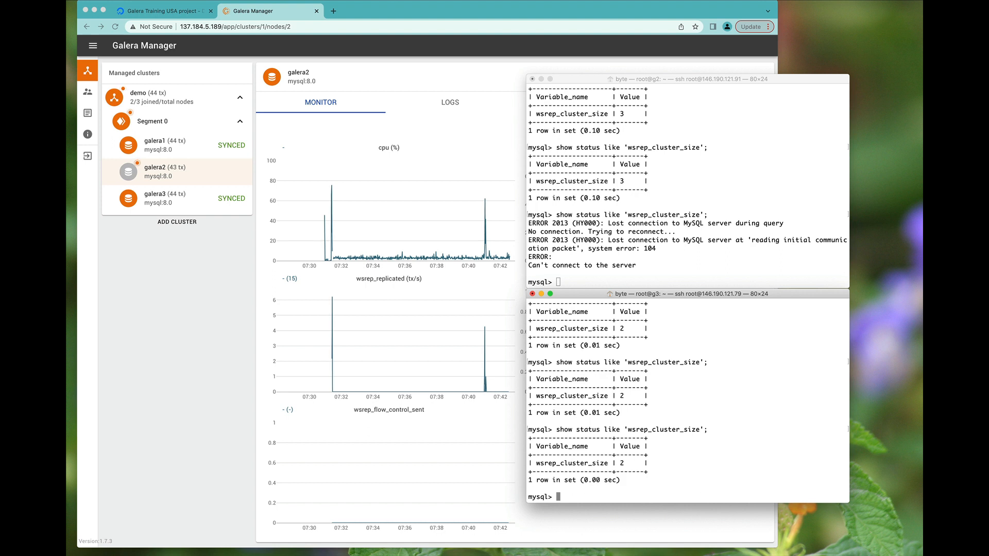
key("Up")
key("Return")
key("Up")
key("Return")
key("Up")
key("Return")
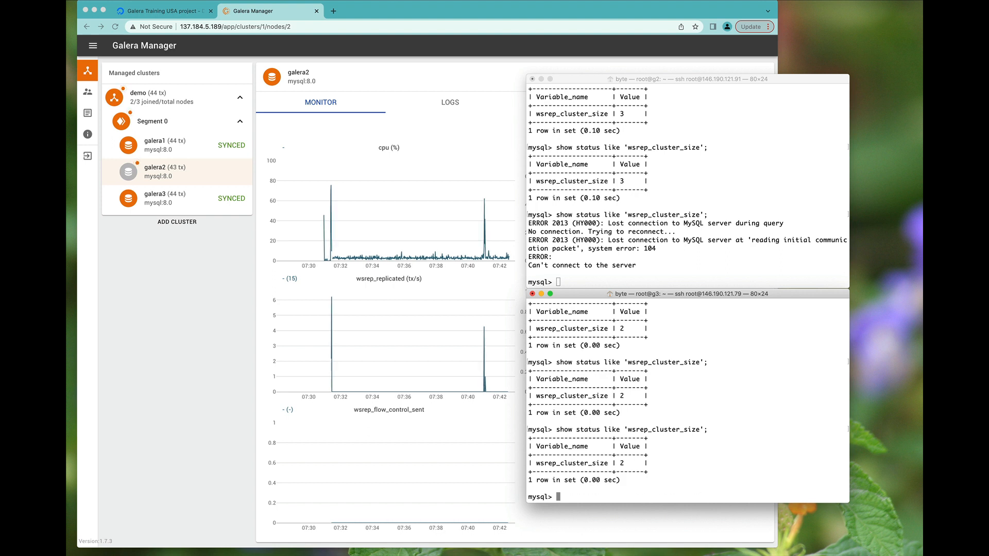
- Glance at the galera3 and galera2 monitor pages, then rerun the query on galera2
left_click(511, 241)
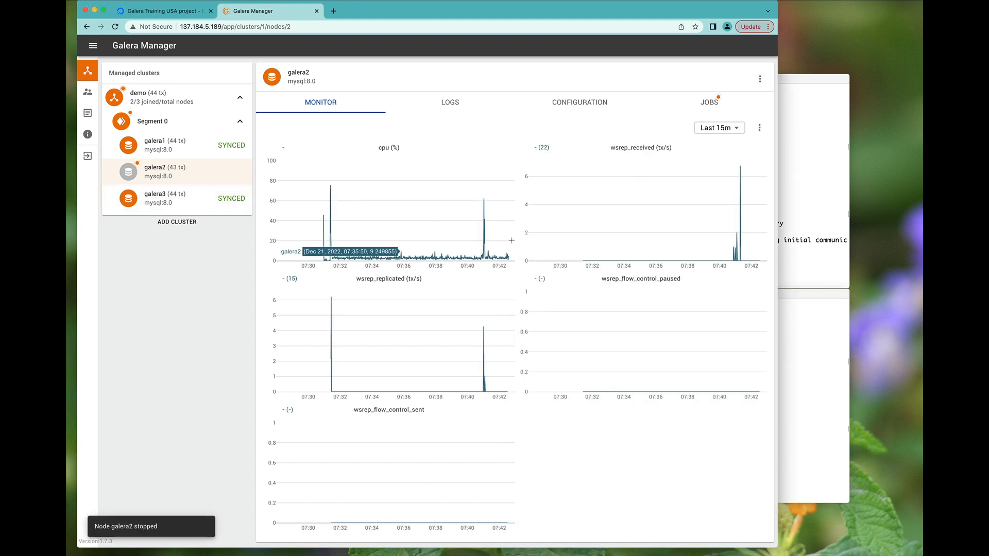
left_click(192, 201)
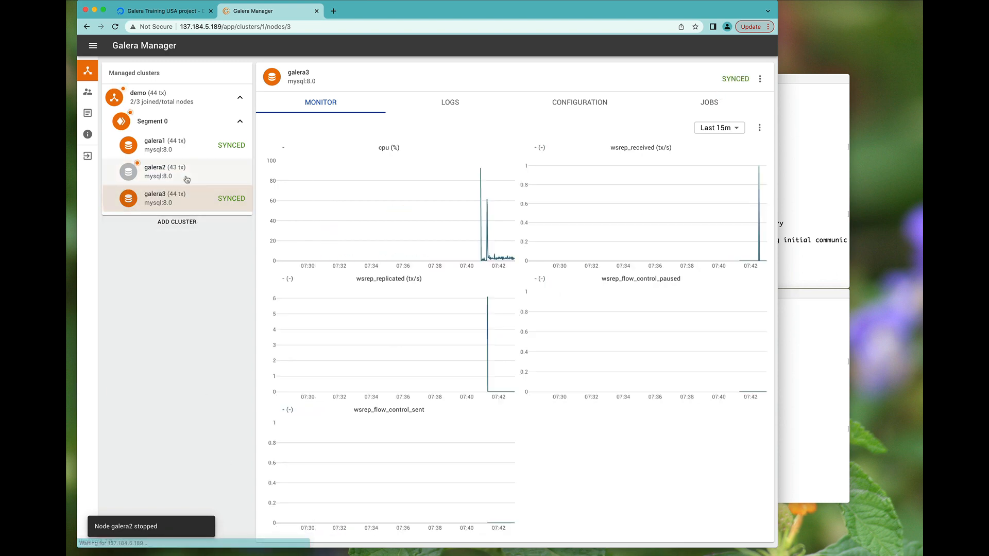
left_click(186, 179)
left_click(814, 345)
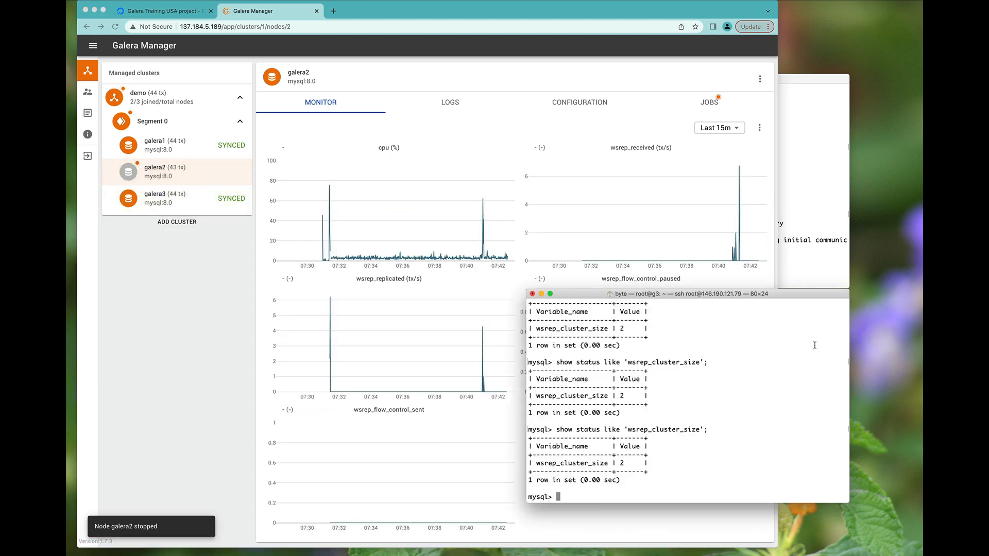
left_click(802, 262)
key("Up")
key("Return")
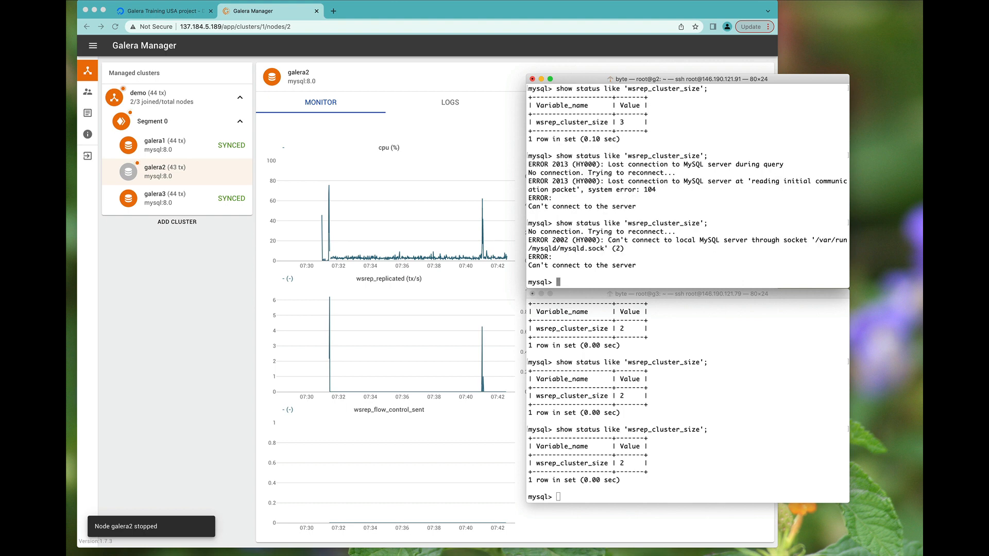
left_click(167, 271)
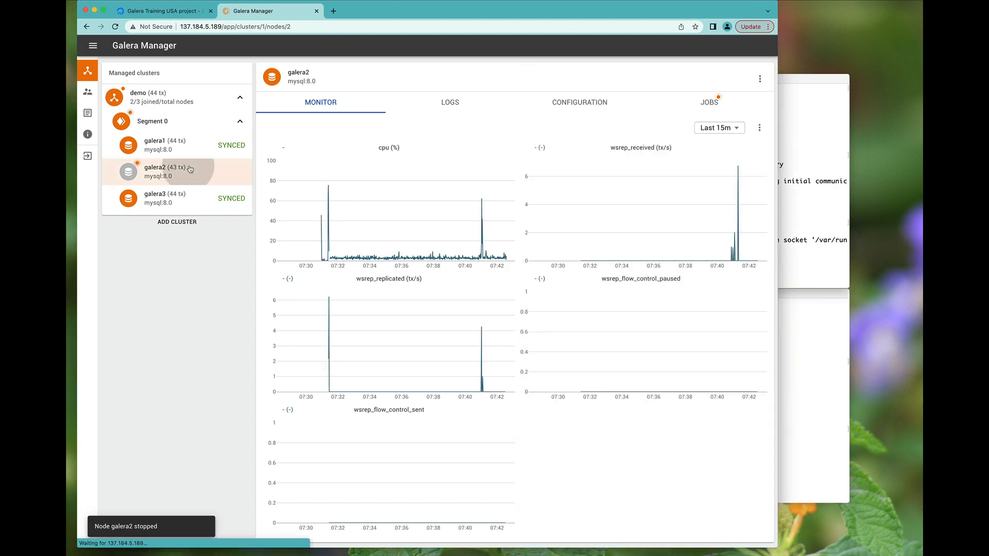
- Start galera2 again with START and view its JOBS list
left_click(759, 79)
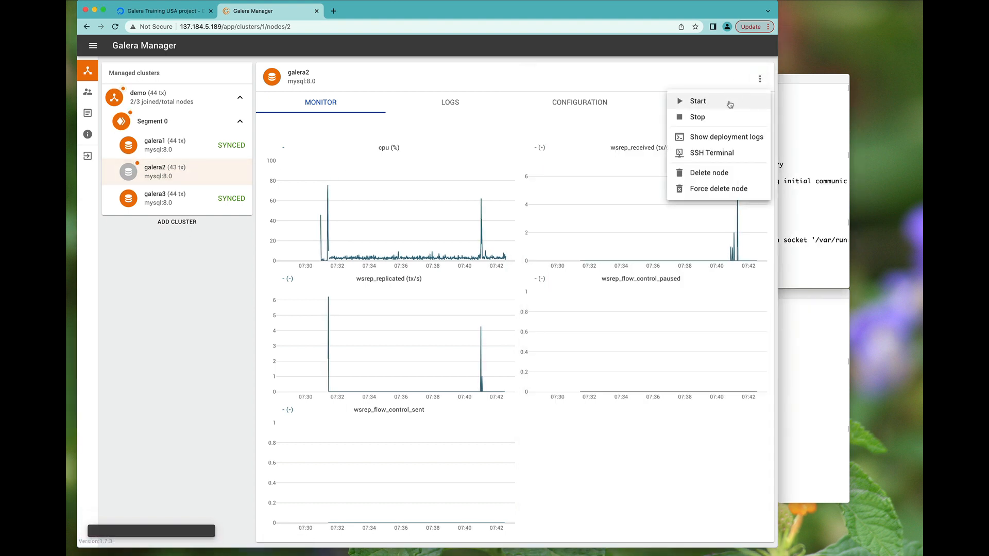
left_click(731, 101)
left_click(450, 307)
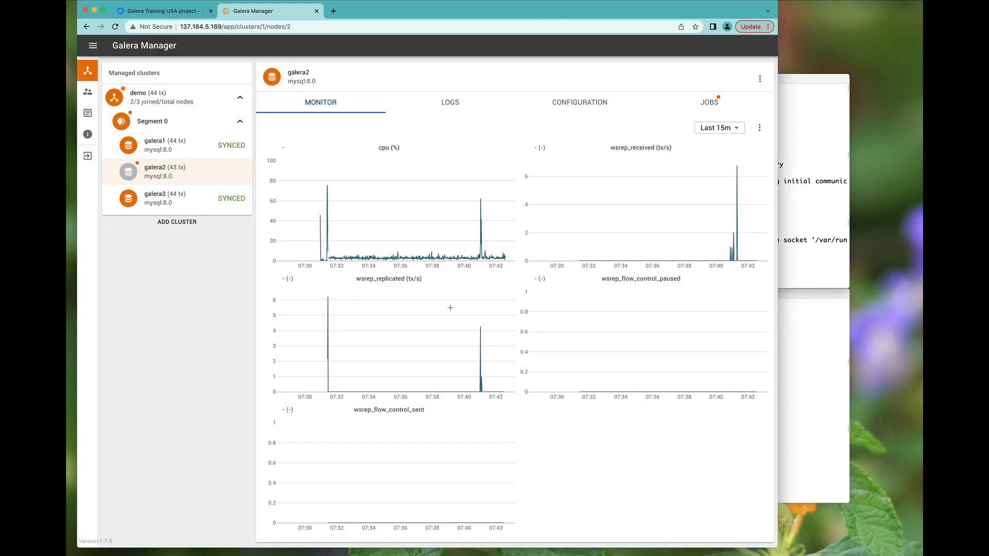
left_click(703, 101)
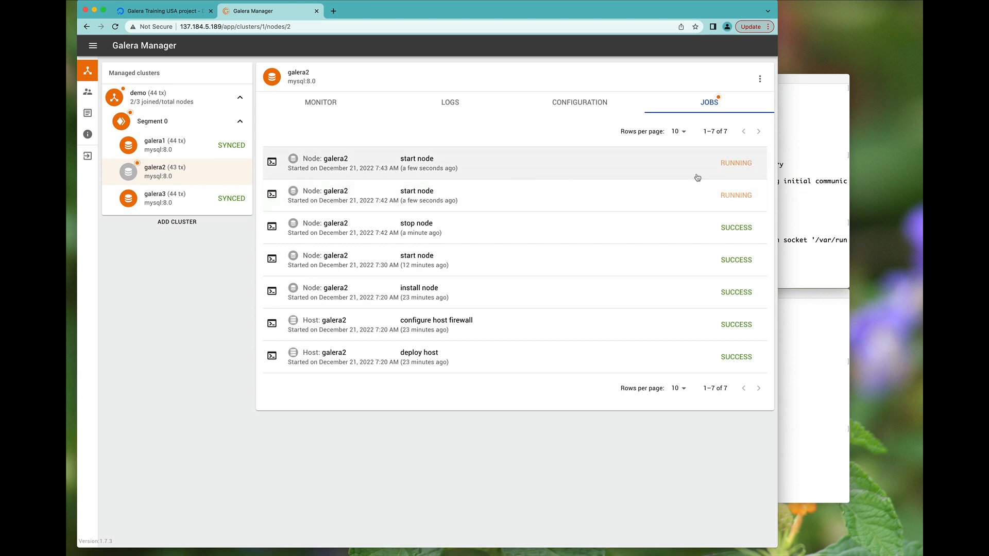
- Confirm from galera3 that the cluster size is back to 3
left_click(807, 204)
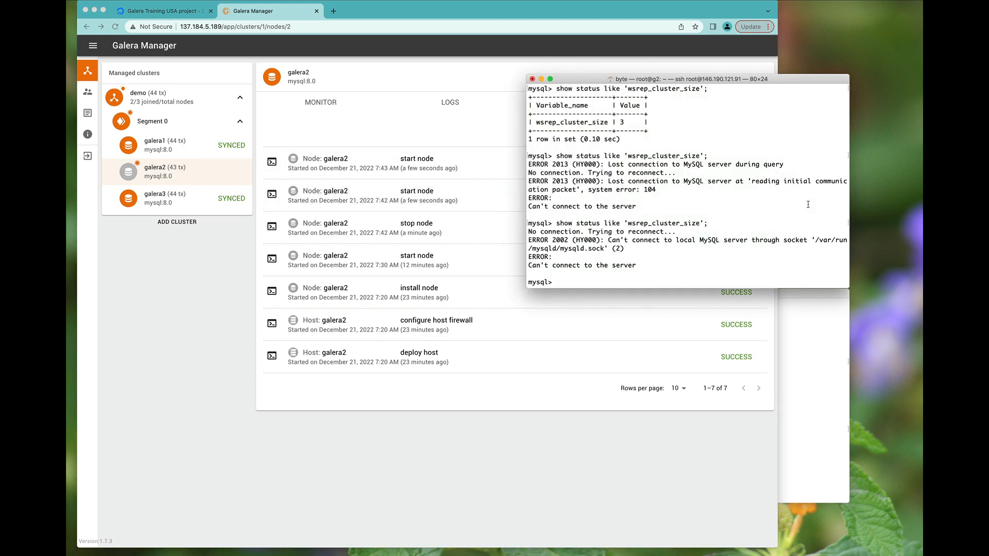
left_click(814, 345)
key("Up")
key("Return")
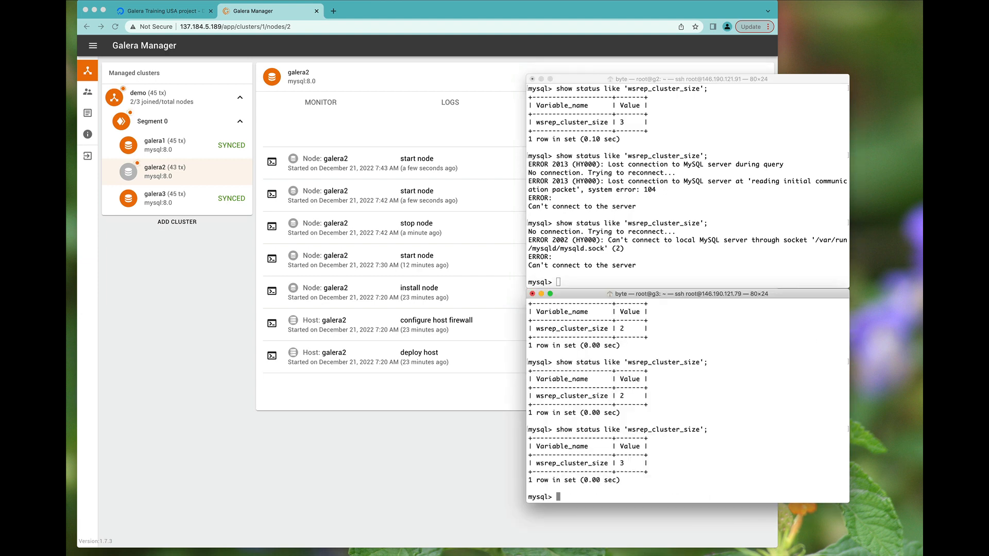
- Rerun the cluster size query several times on galera2
key("super+grave")
key("Up")
key("Return")
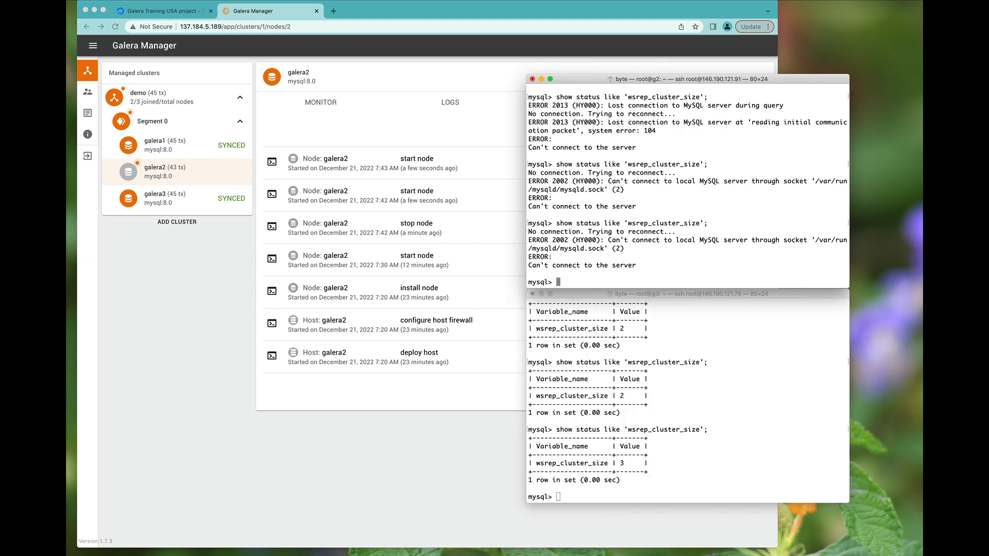
key("Up")
key("Return")
key("Up")
key("Return")
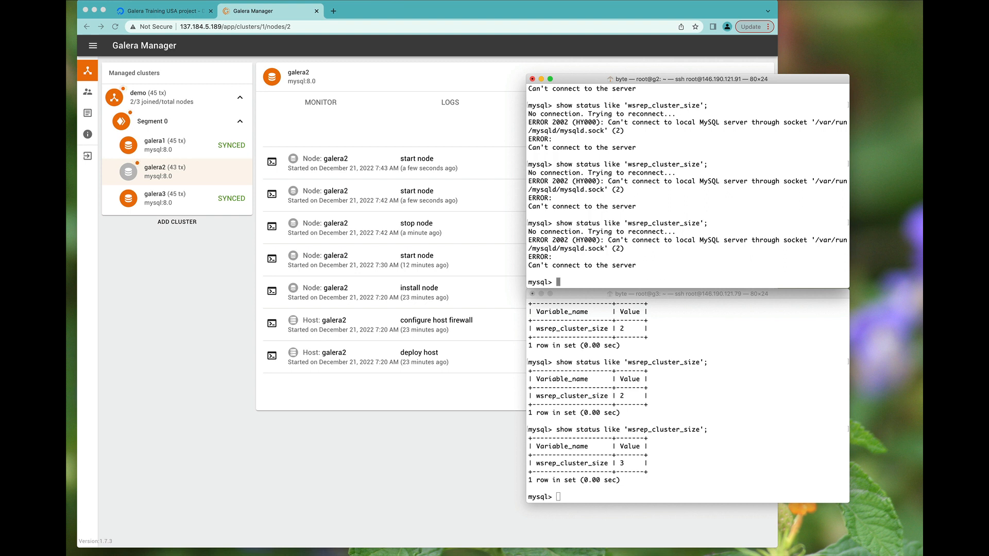
key("Up")
key("Down")
- Recheck wsrep_cluster_size on galera3 and then on galera2 once more
left_click(691, 396)
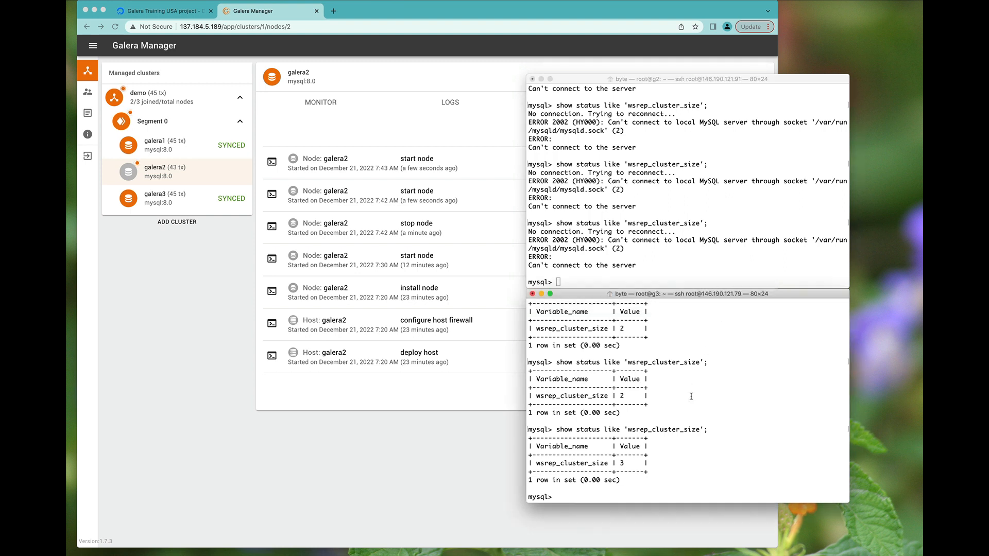
key("Up")
key("Return")
key("Up")
key("Return")
key("super+grave")
key("Return")
key("Up")
key("Return")
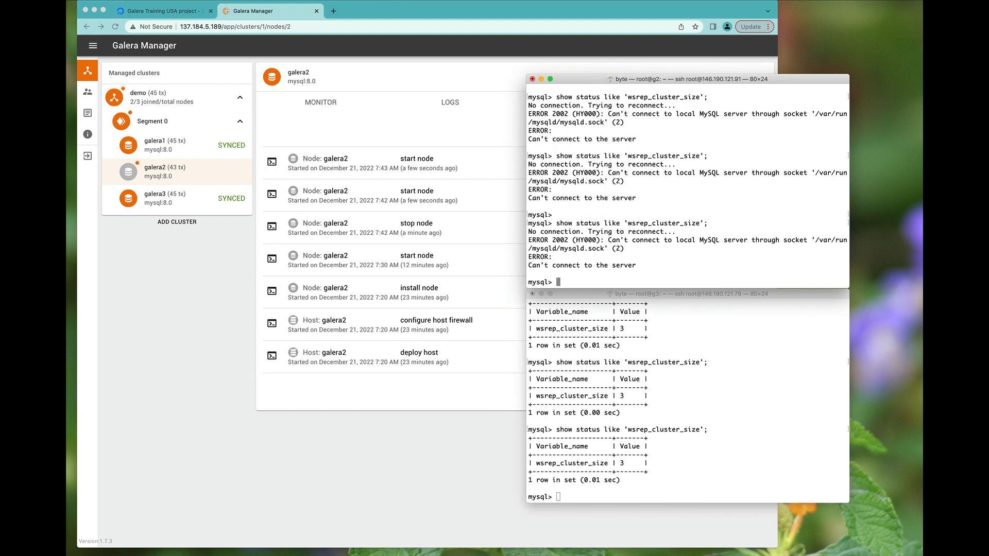
key("Up")
key("Return")
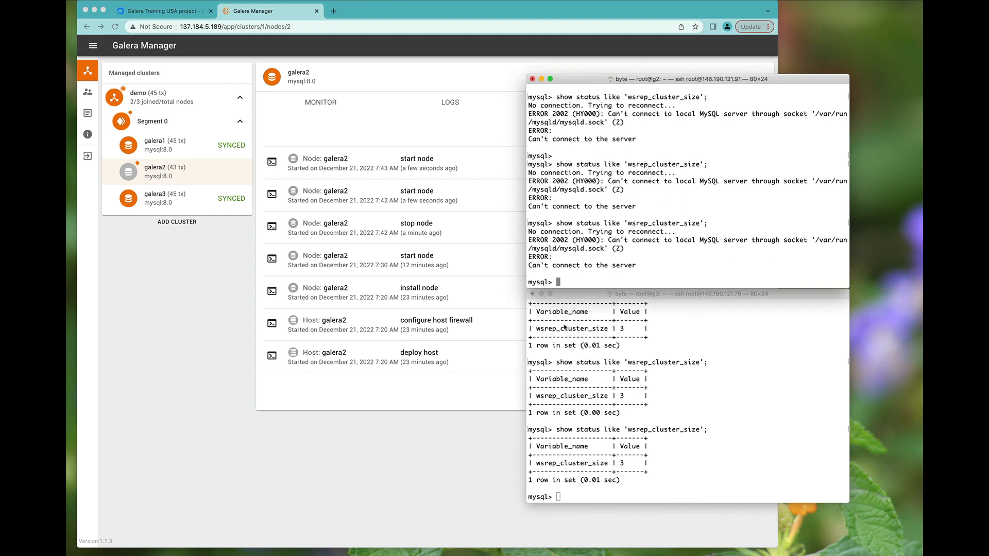
- View galera2's monitor charts and jobs, showing it SYNCED with 3/3 nodes
left_click(194, 335)
left_click(327, 113)
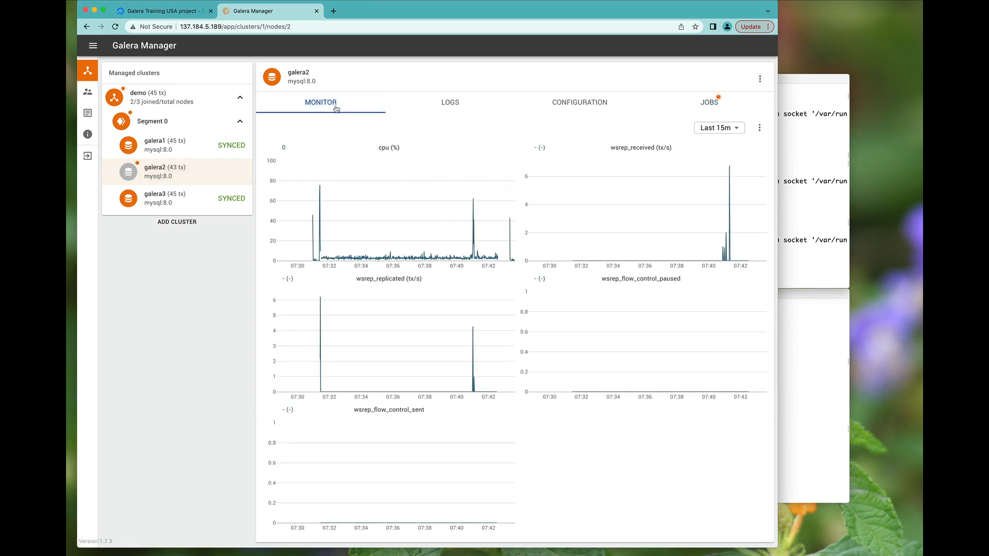
left_click(699, 101)
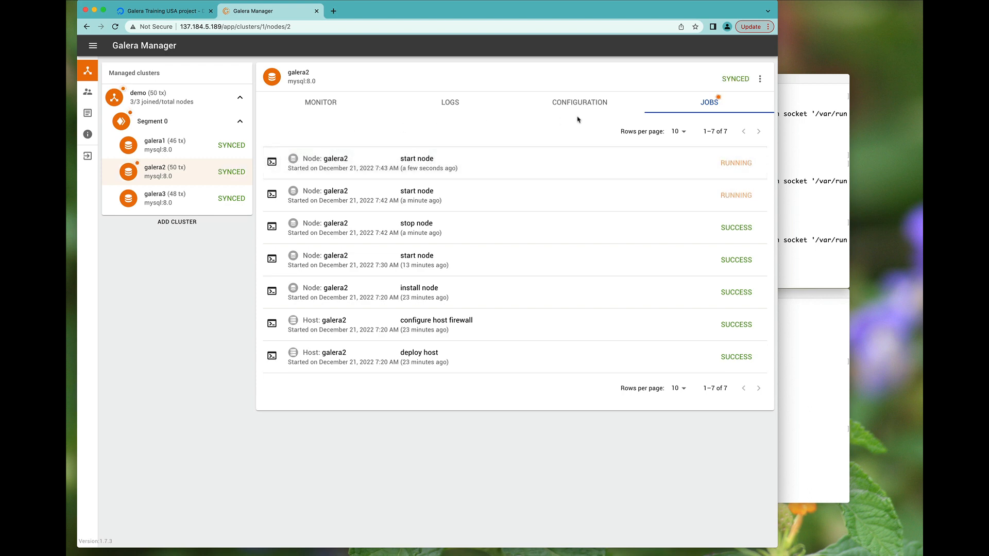
- Check galera2's error.log, then rerun the cluster size query on galera2 and galera3, confirming size 3
left_click(474, 108)
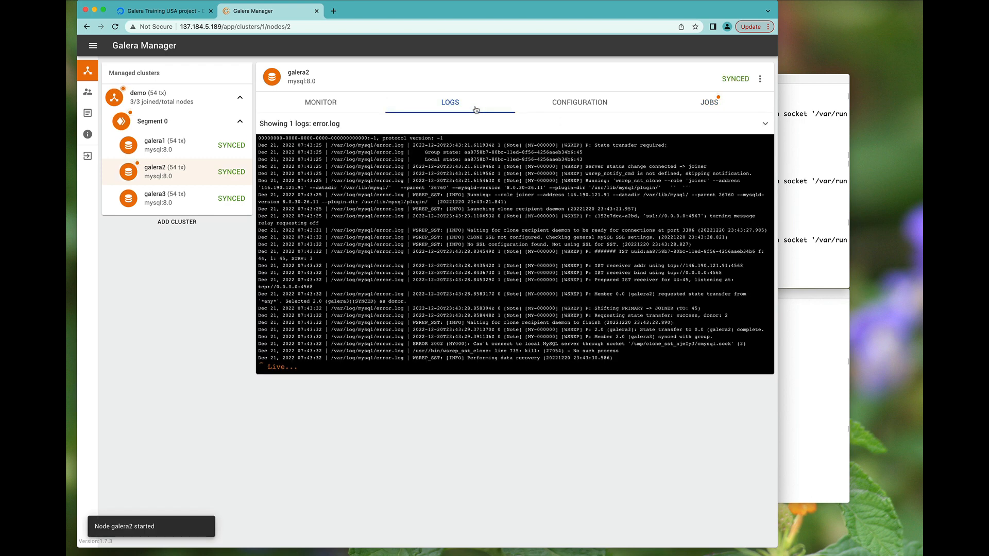
left_click(810, 212)
key("Up")
key("Return")
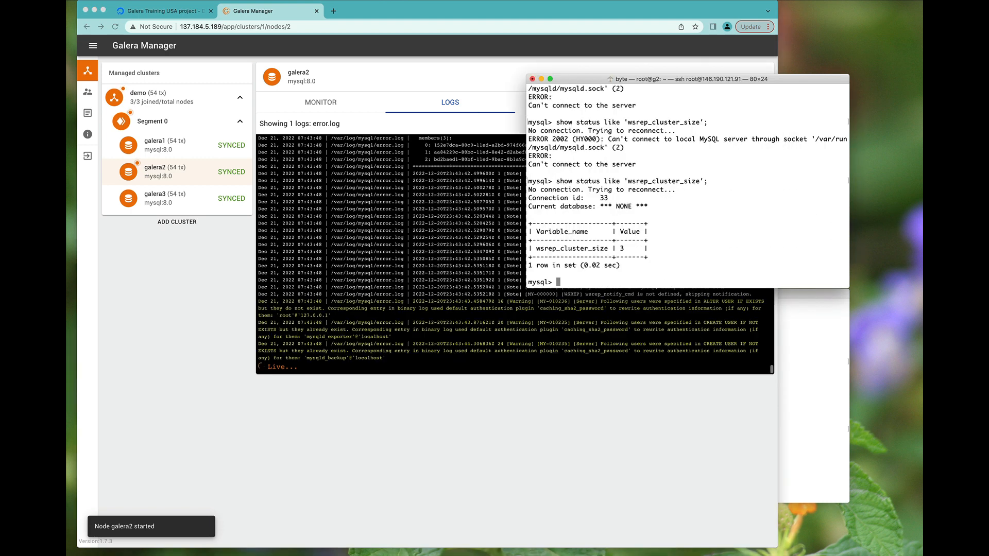
key("Up")
key("Return")
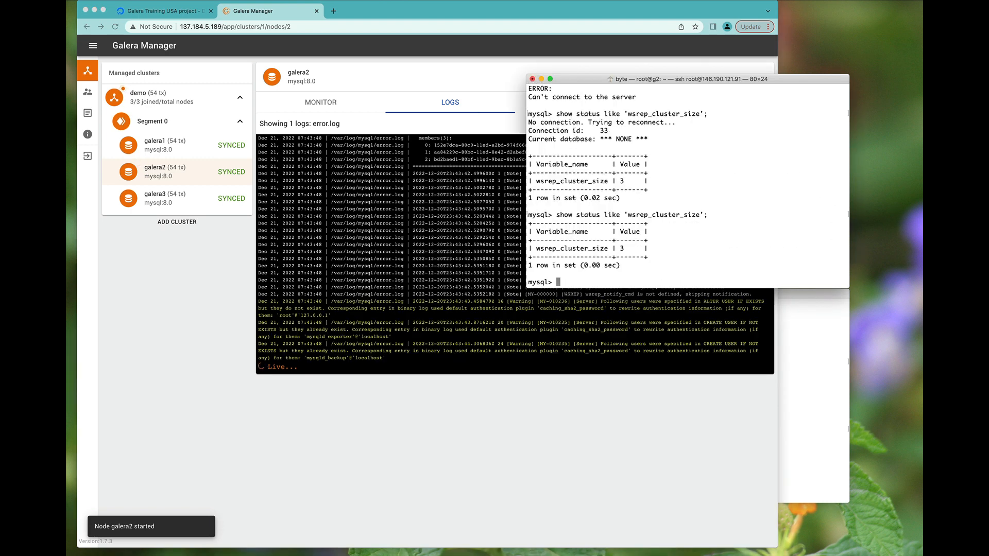
left_click(801, 315)
key("Up")
key("Return")
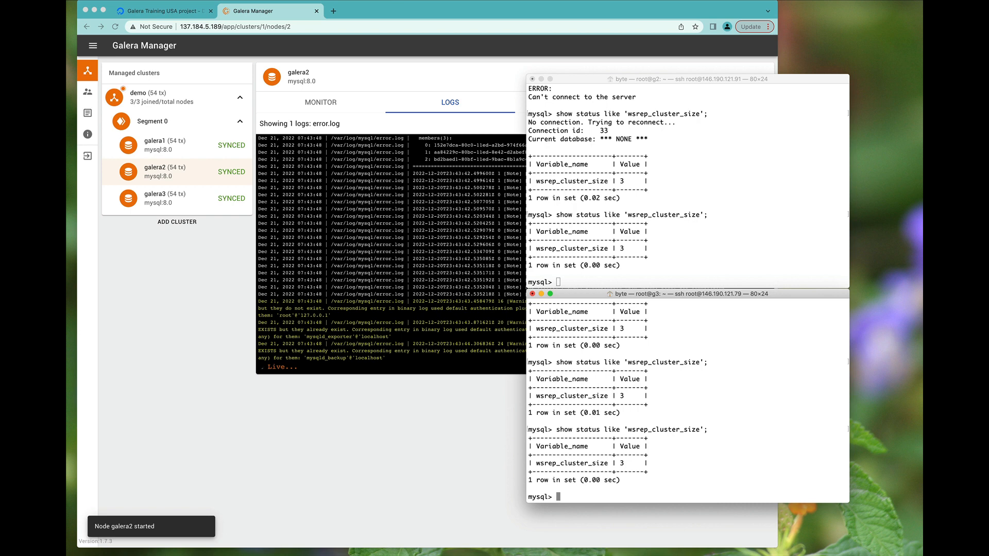
- Back in Galera Manager, view galera2's monitor charts, then the demo cluster's overview
left_click(665, 210)
left_click(374, 395)
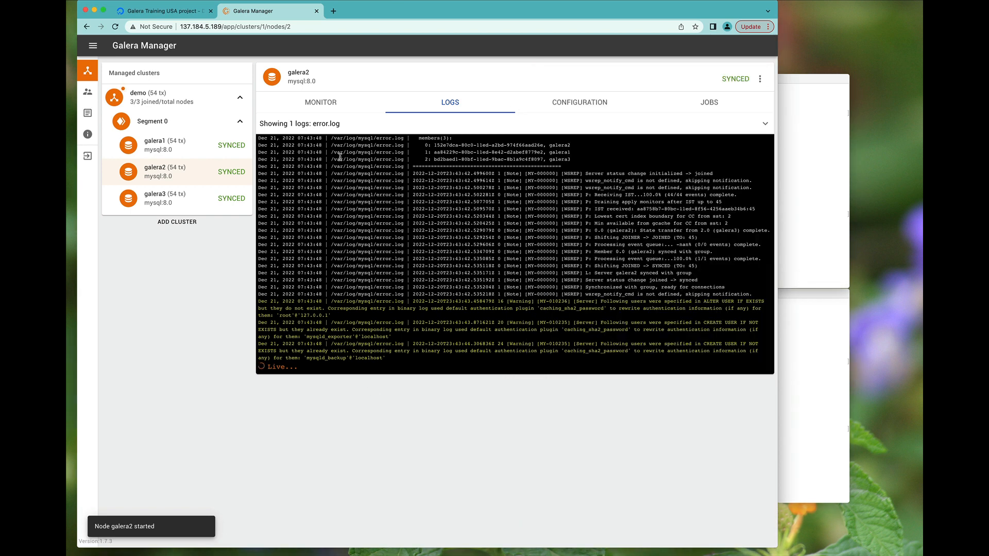
left_click(309, 101)
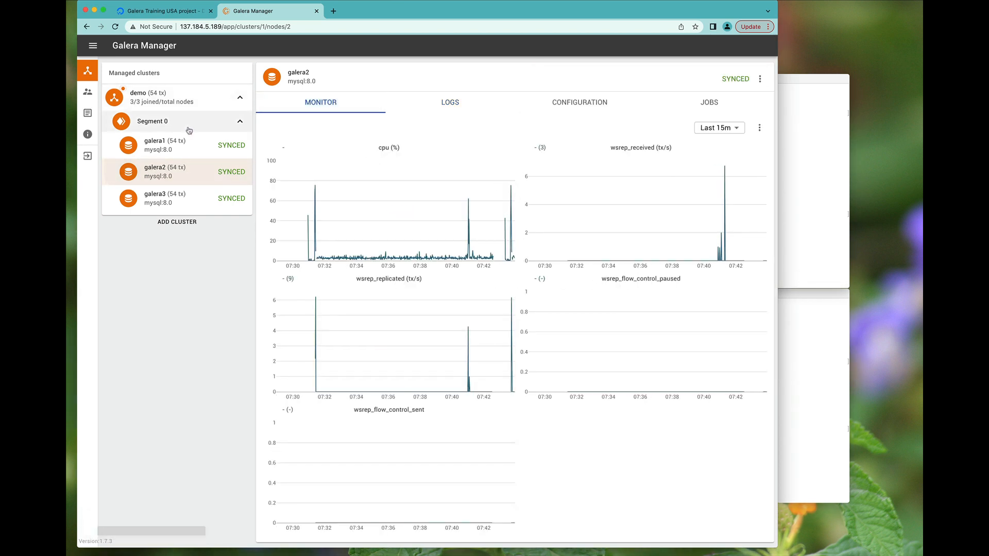
left_click(186, 103)
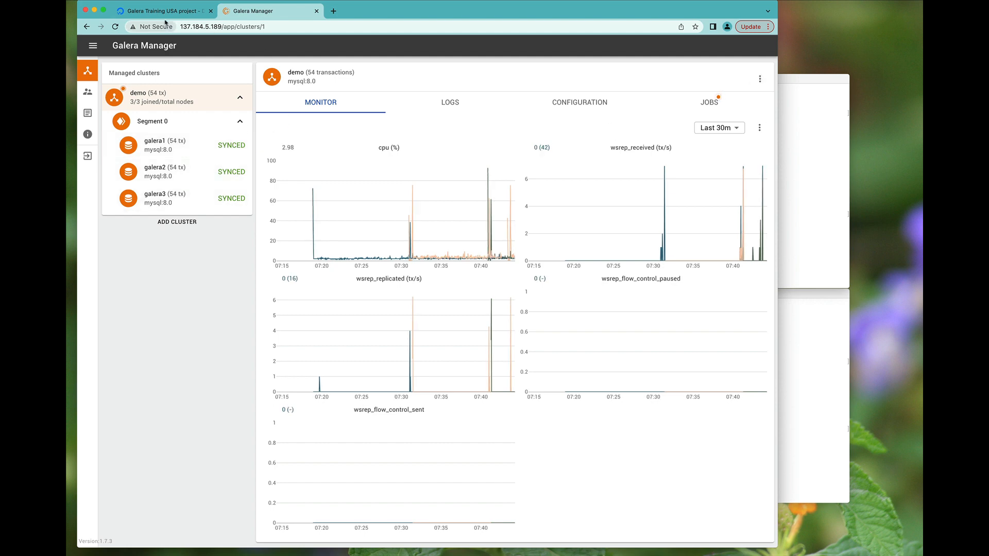
key("ctrl+shift+Tab")
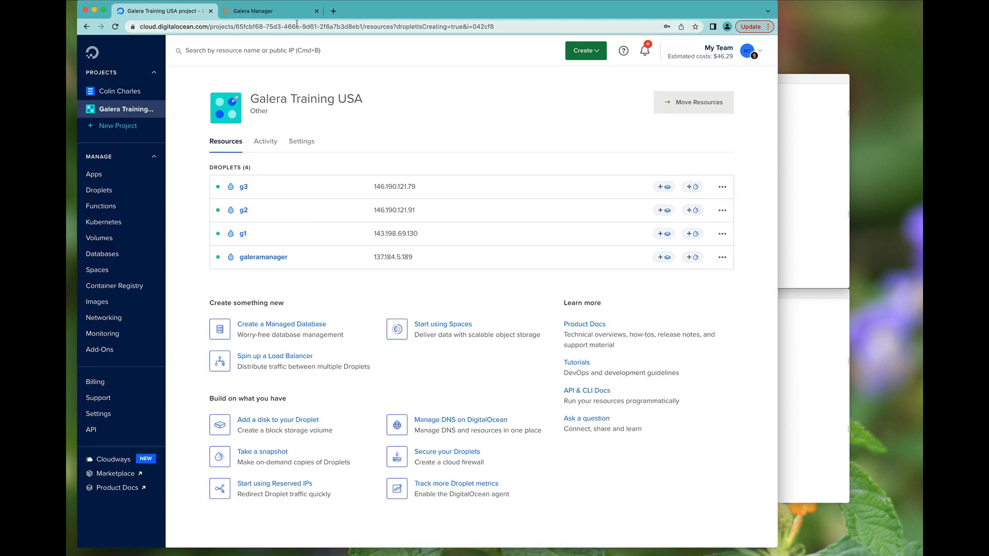
key("ctrl+Tab")
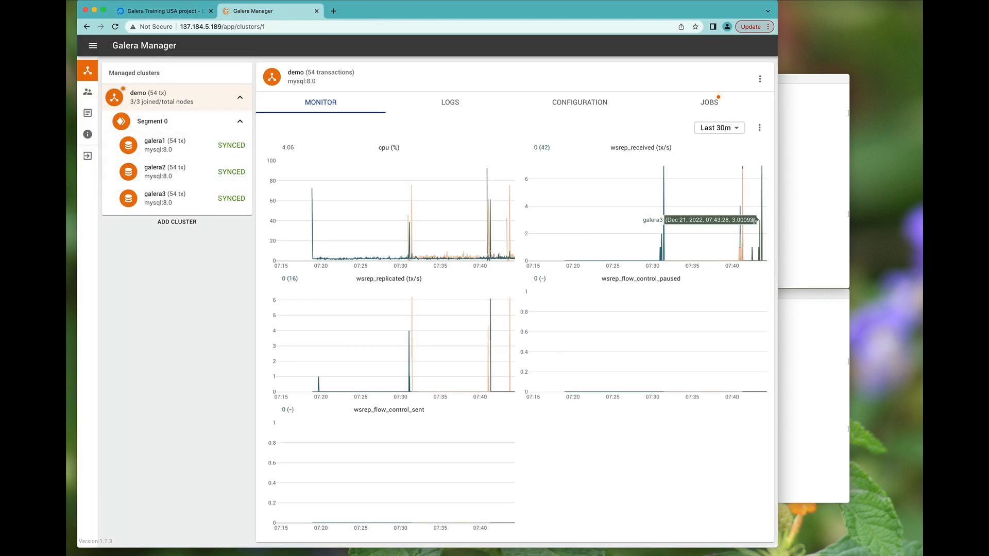
left_click(701, 3)
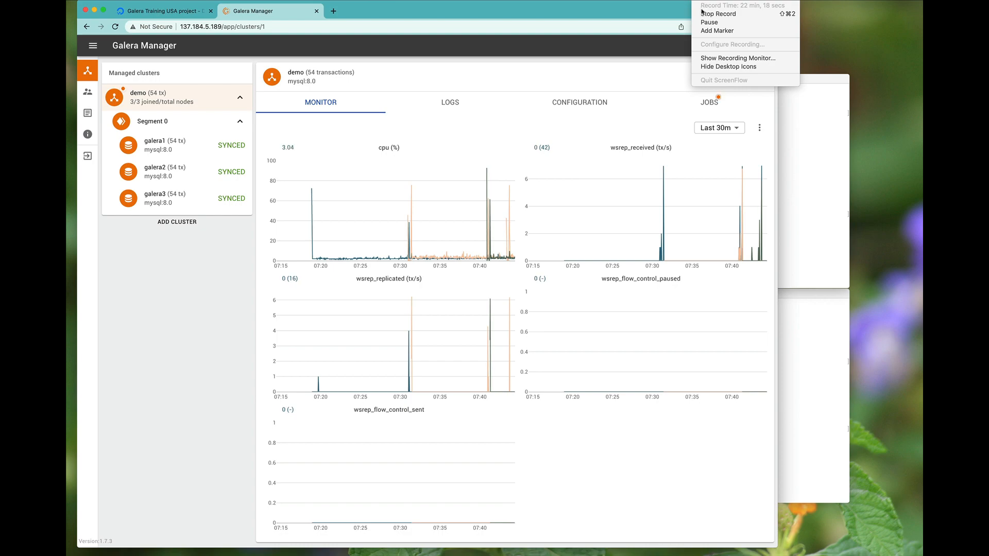